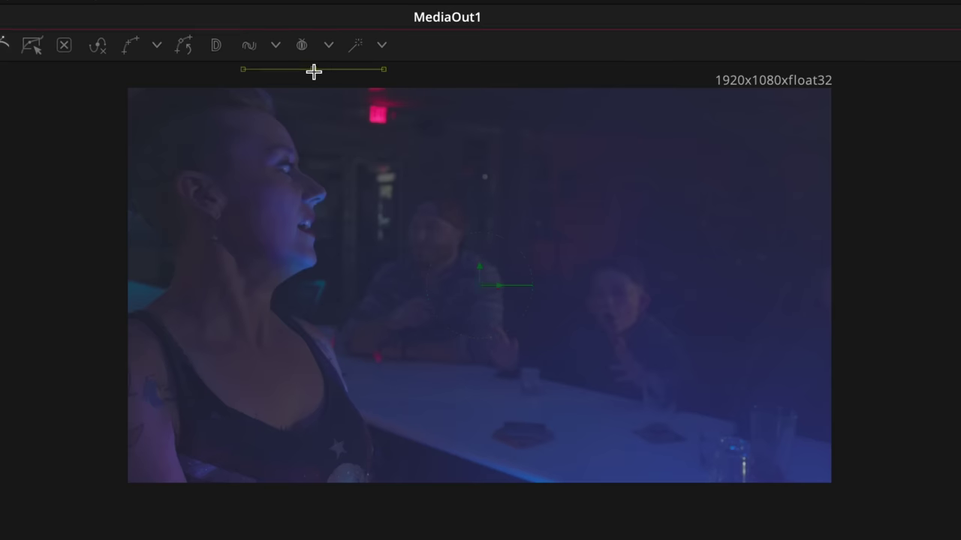
- Place Left Plate on Video 1 and Right Plate on Video 2 of Split Comp Step 1
click(314, 70)
drag(348, 230, 353, 257)
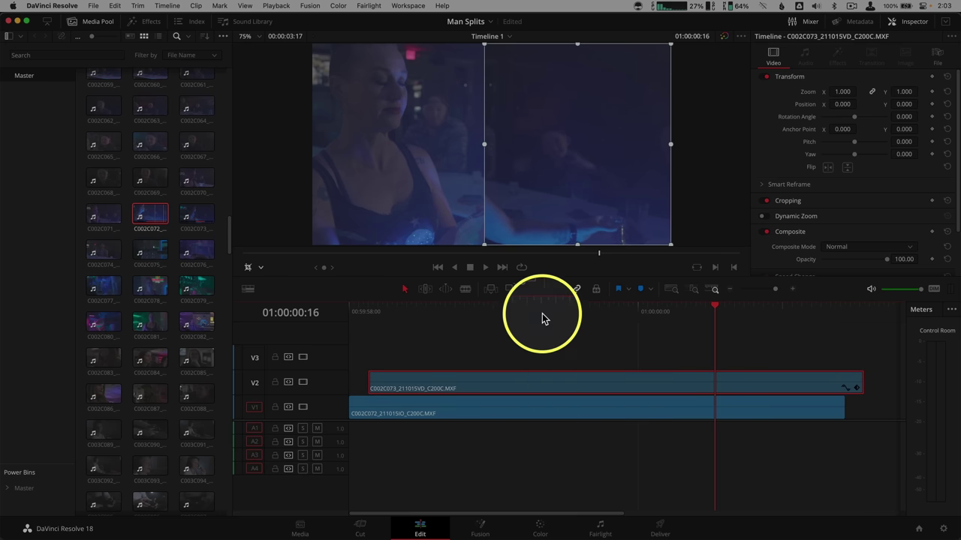
drag(485, 144, 324, 144)
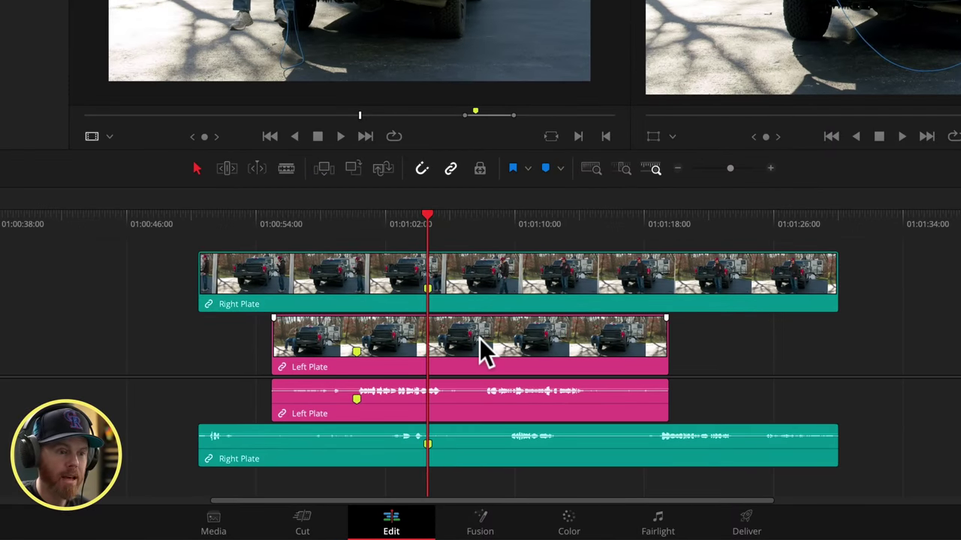
- Slide Left Plate 3 seconds 7 frames later to sync under Right Plate, then play back to check
drag(482, 405, 487, 405)
drag(489, 339, 542, 338)
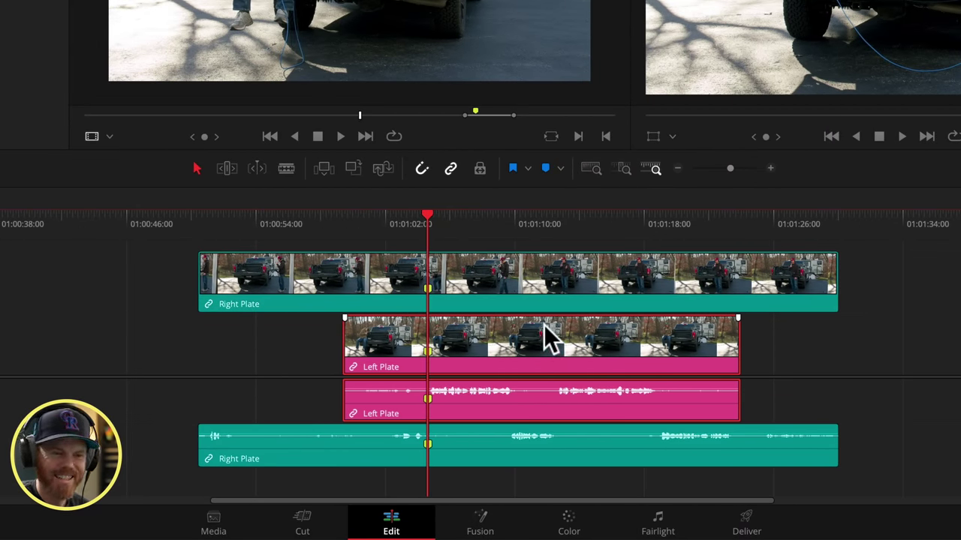
click(491, 220)
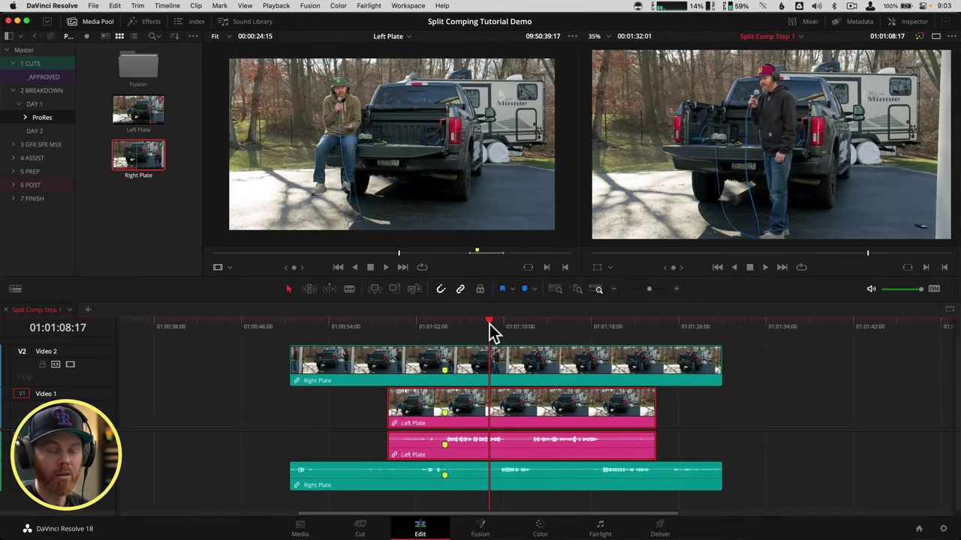
key(space)
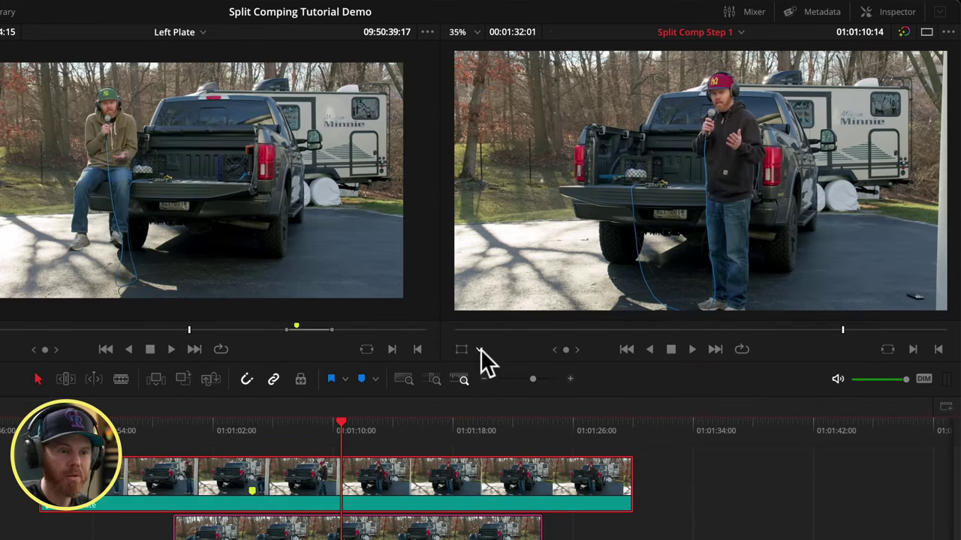
- Trial-crop the Right Plate's left side in the viewer, then reset its Cropping in the Inspector
click(483, 347)
click(486, 388)
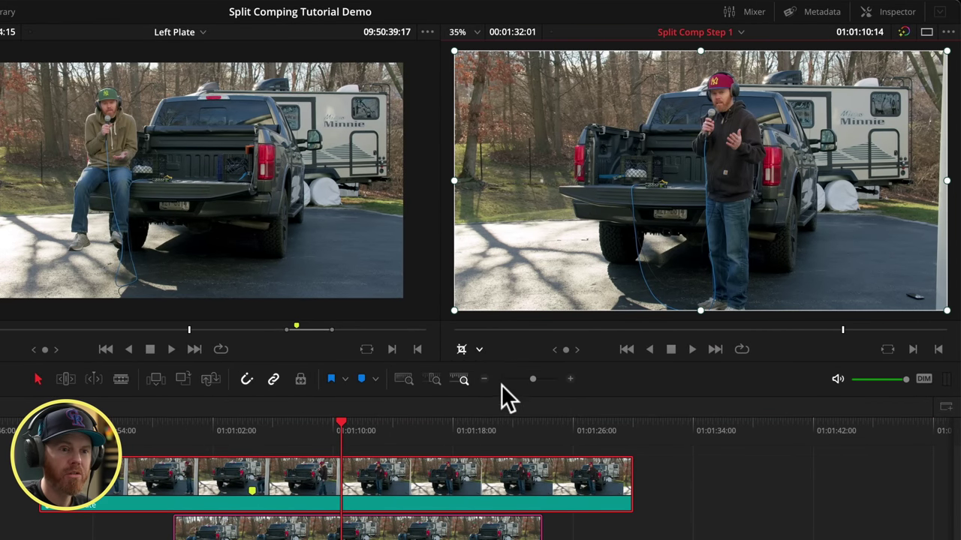
drag(463, 180, 671, 192)
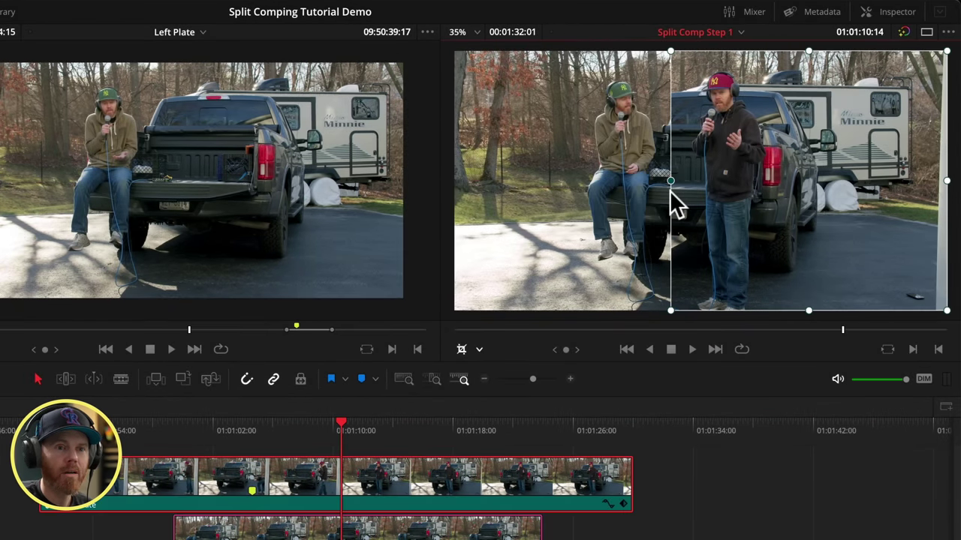
click(315, 429)
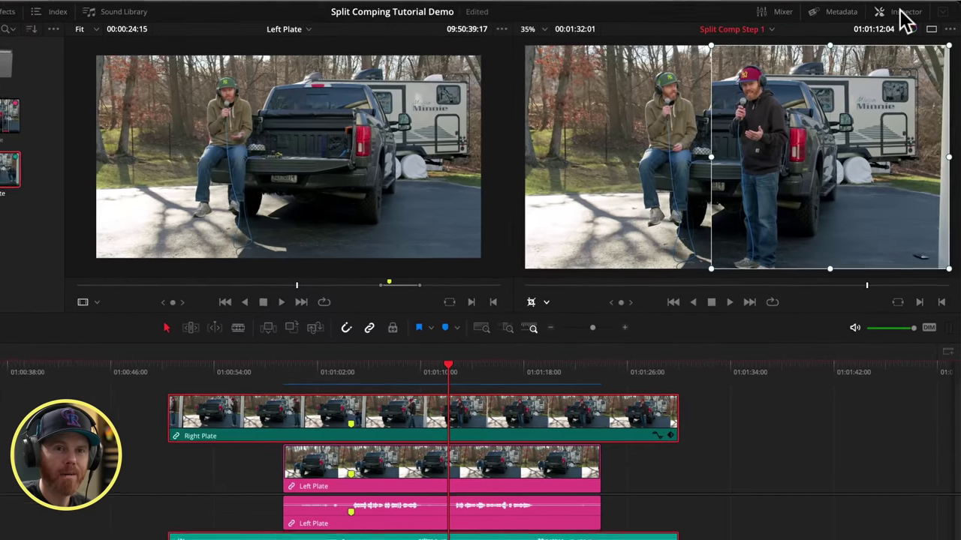
click(902, 14)
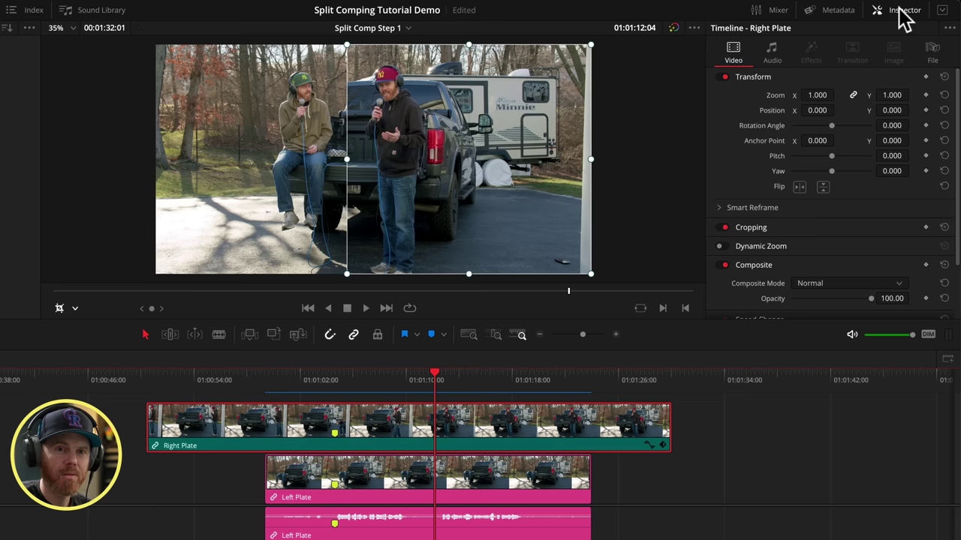
click(944, 228)
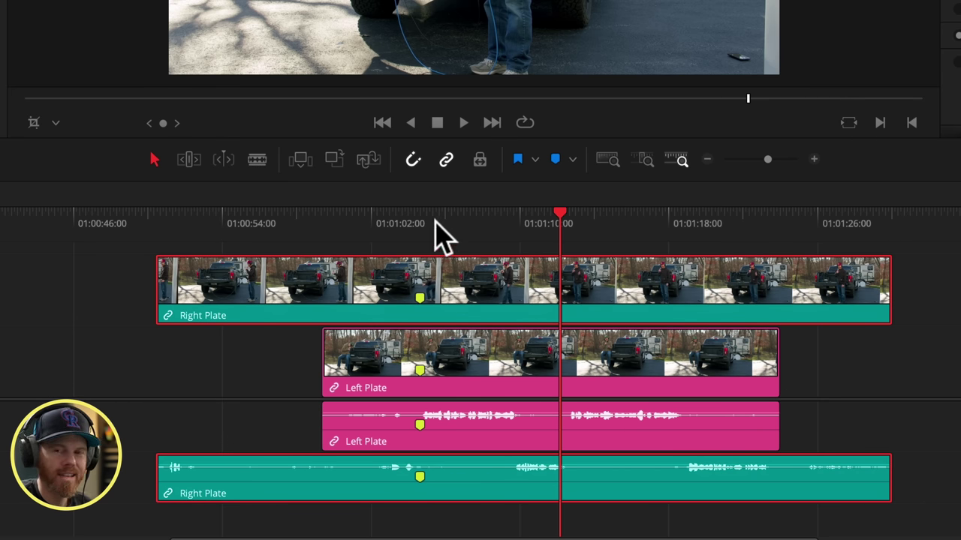
- Cut all clips at the sync markers and delete the parts before them
drag(442, 221, 430, 231)
key(super+a)
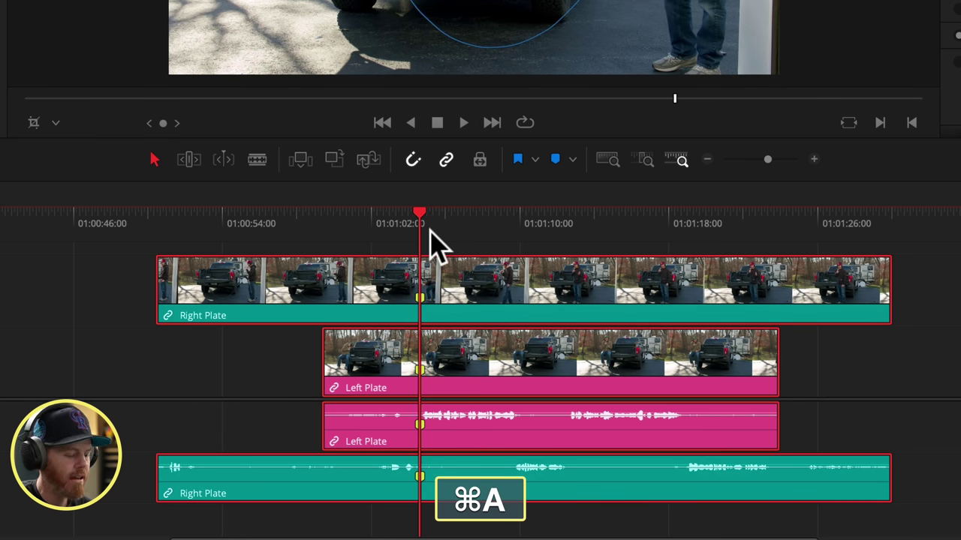
key(super+b)
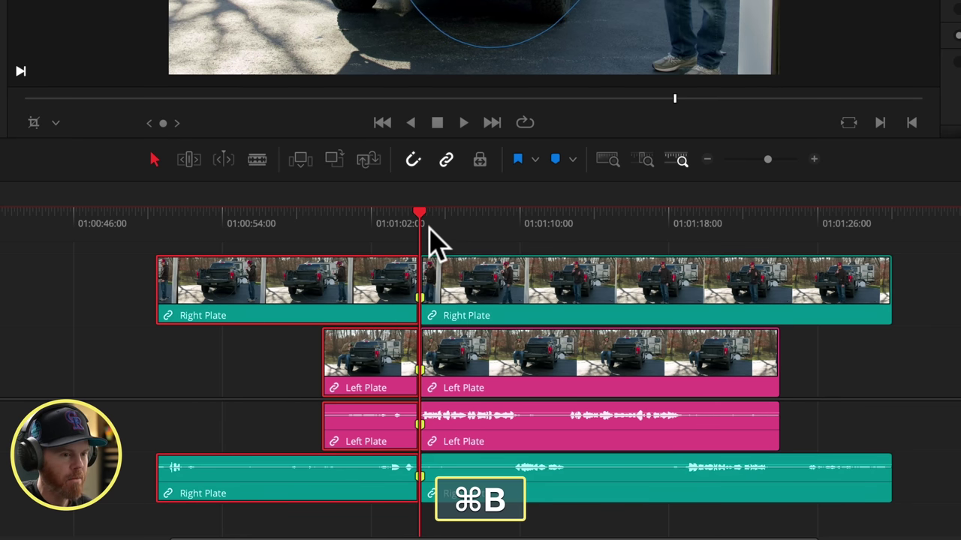
key(BackSpace)
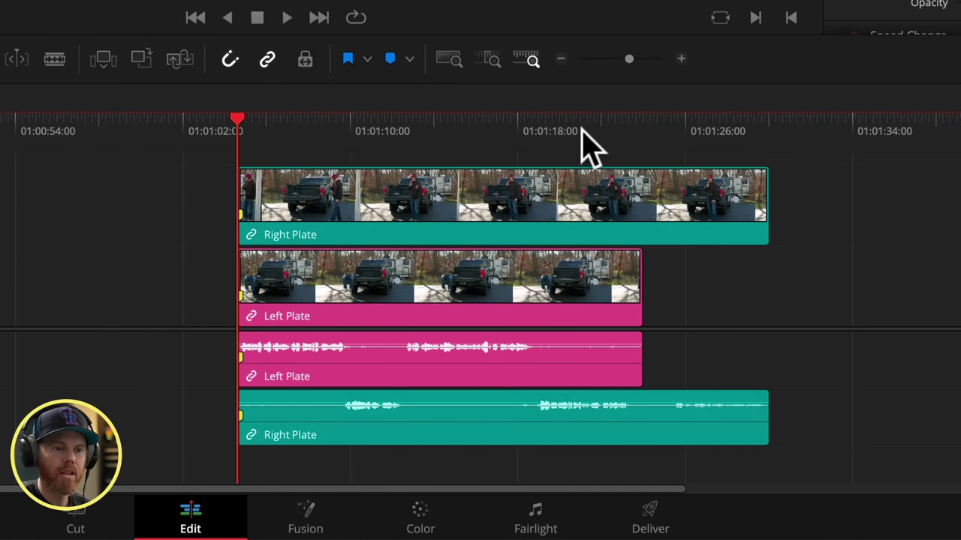
- Cut and delete the Right Plate's tail past the Left Plate's end so both end together
click(583, 129)
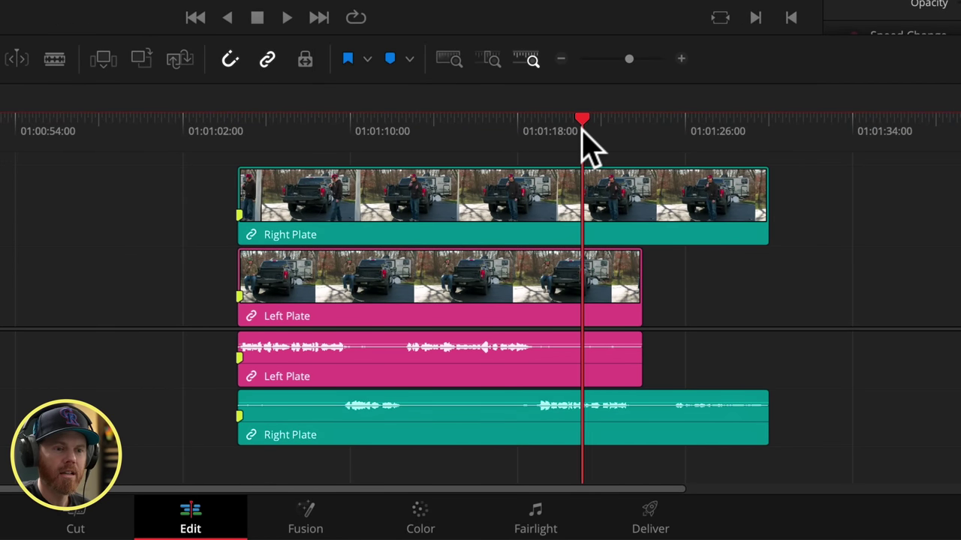
key(space)
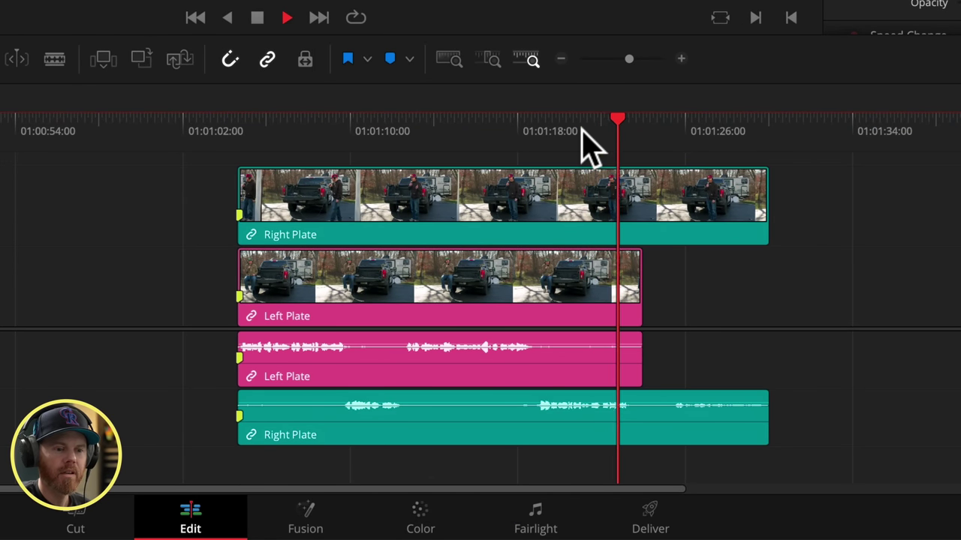
key(space)
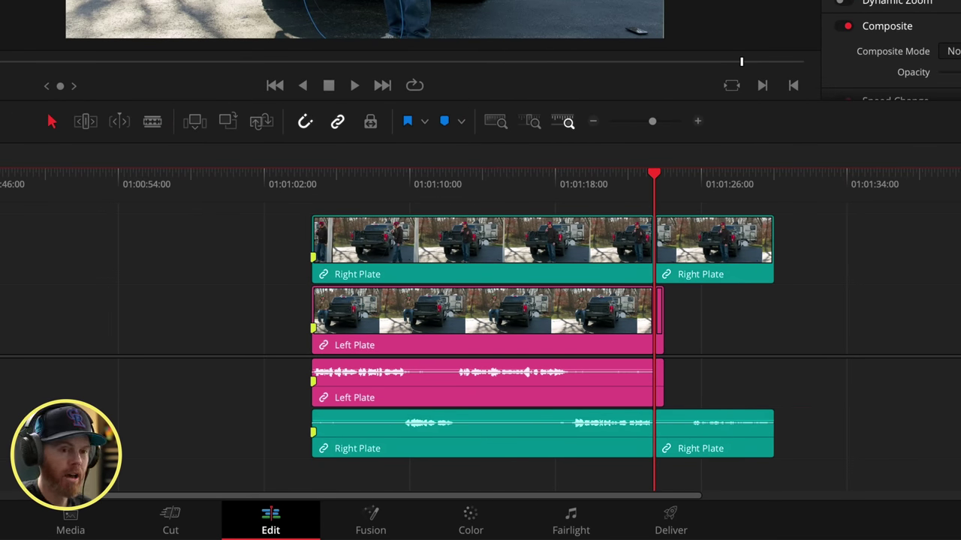
key(alt+y)
key(BackSpace)
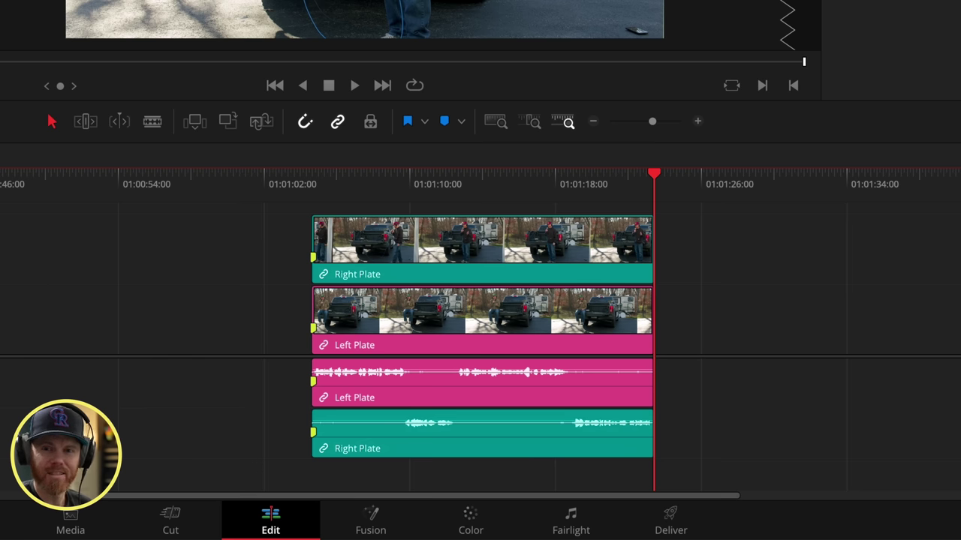
click(497, 189)
- Check the Right Plate's File details: Apple ProRes 422 HQ, 23.976 fps, 4096 x 2160
scroll(496, 199, right, 5)
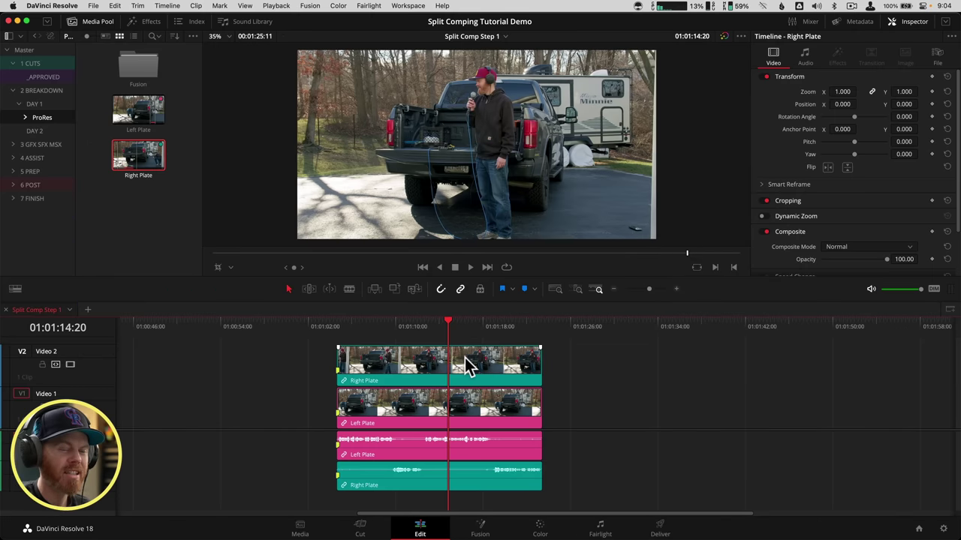
key(super+b)
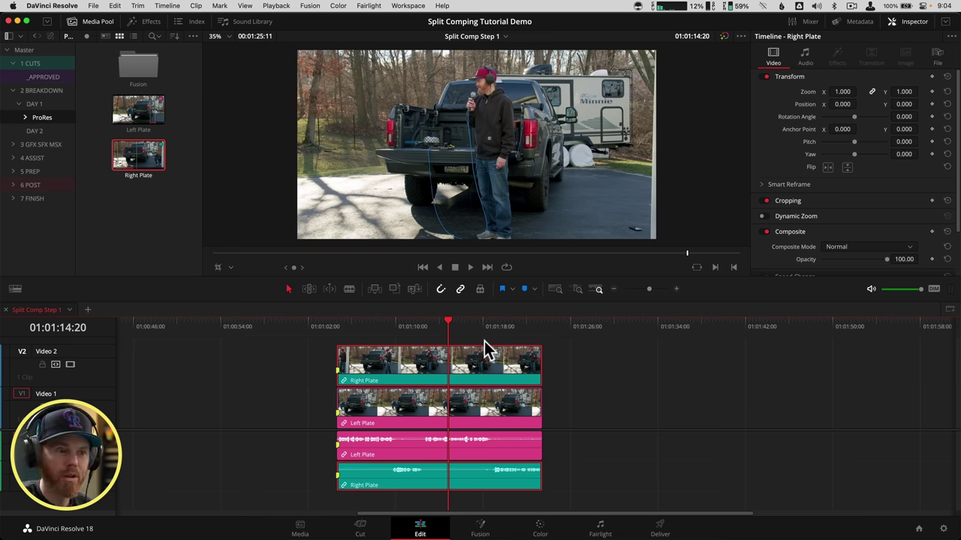
click(909, 22)
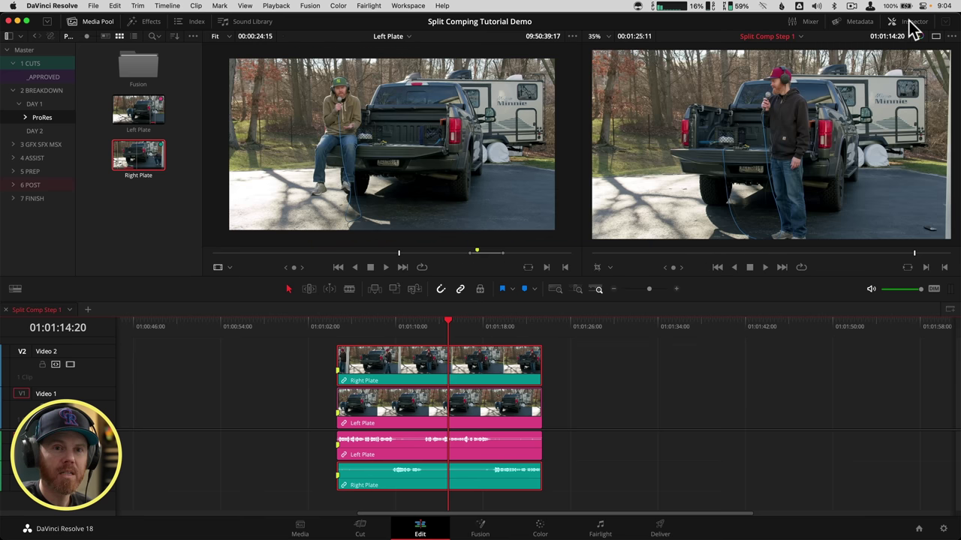
click(909, 23)
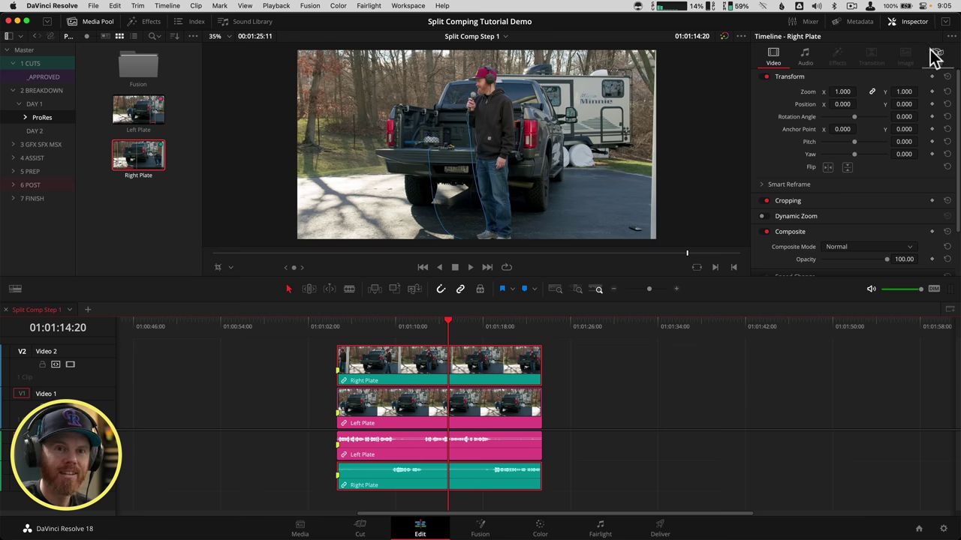
click(935, 53)
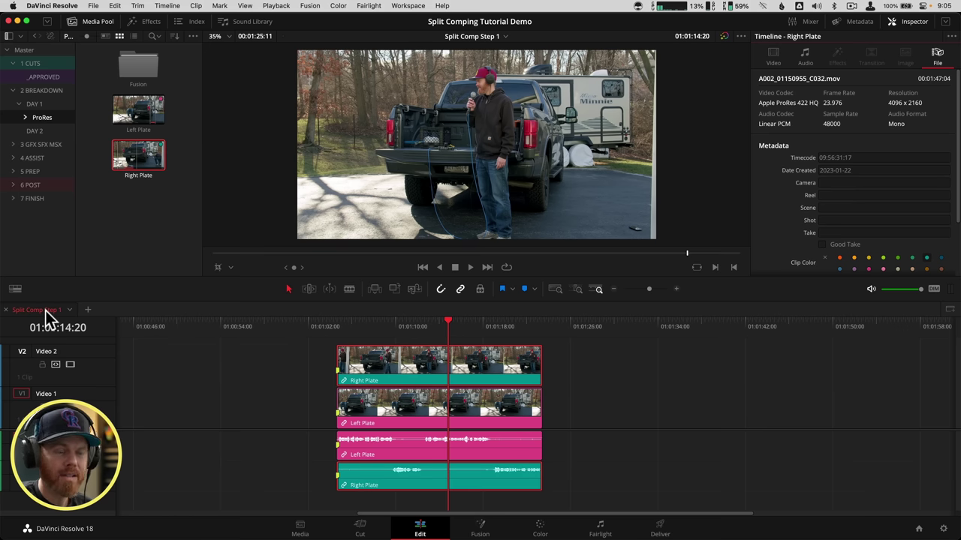
click(15, 289)
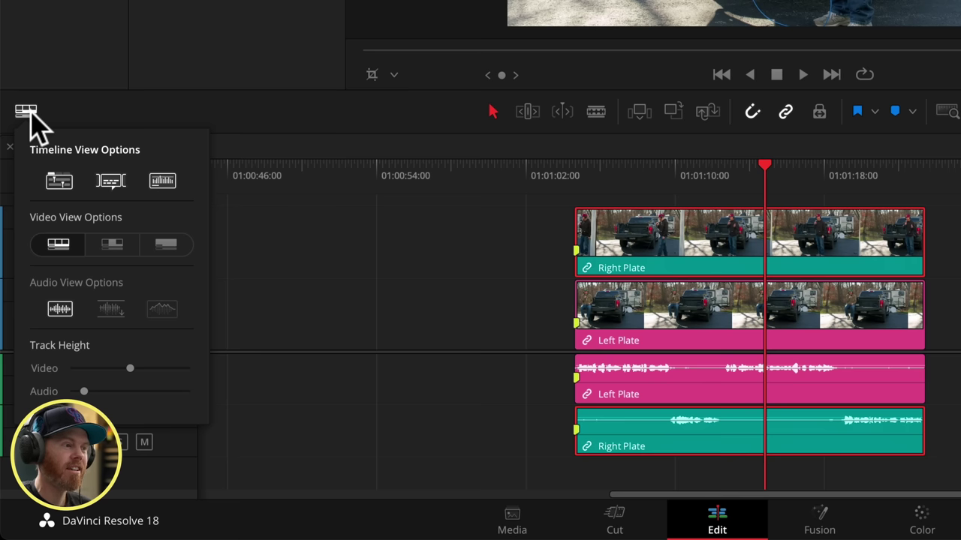
- Toggle stacked timelines off and back on, then close the timeline display options
click(60, 183)
click(60, 183)
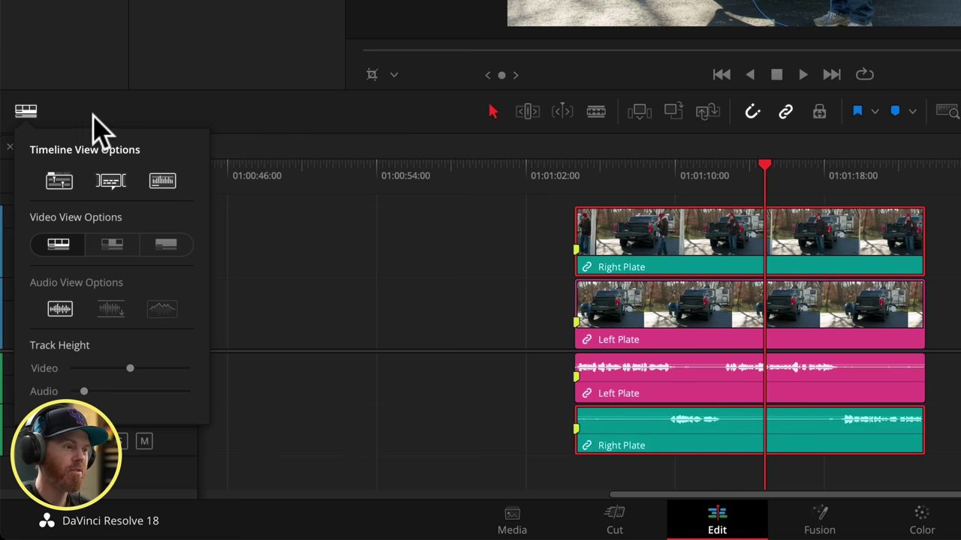
click(278, 139)
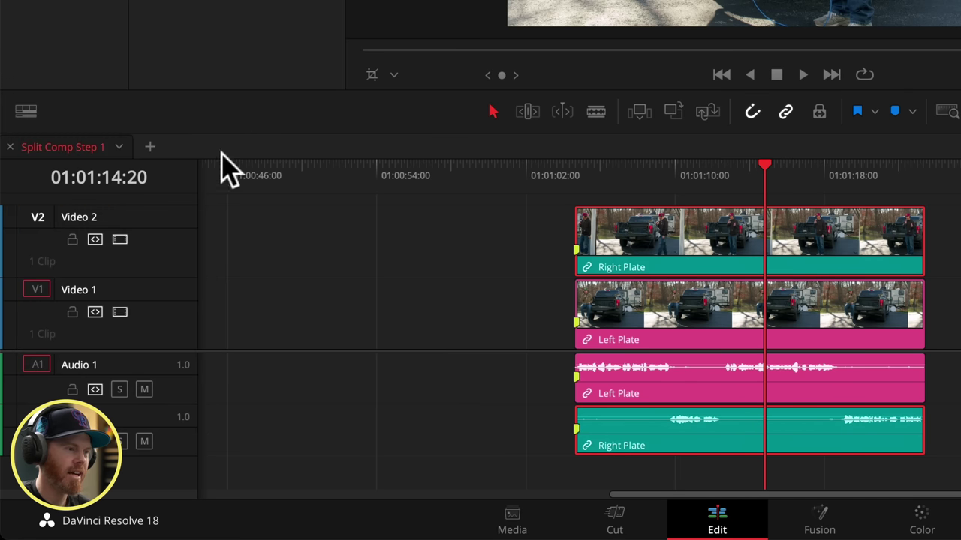
- Set the Split Comp Step 1 timeline to project settings: 4096 x 2160 DCI at 23.976 fps
right_click(88, 150)
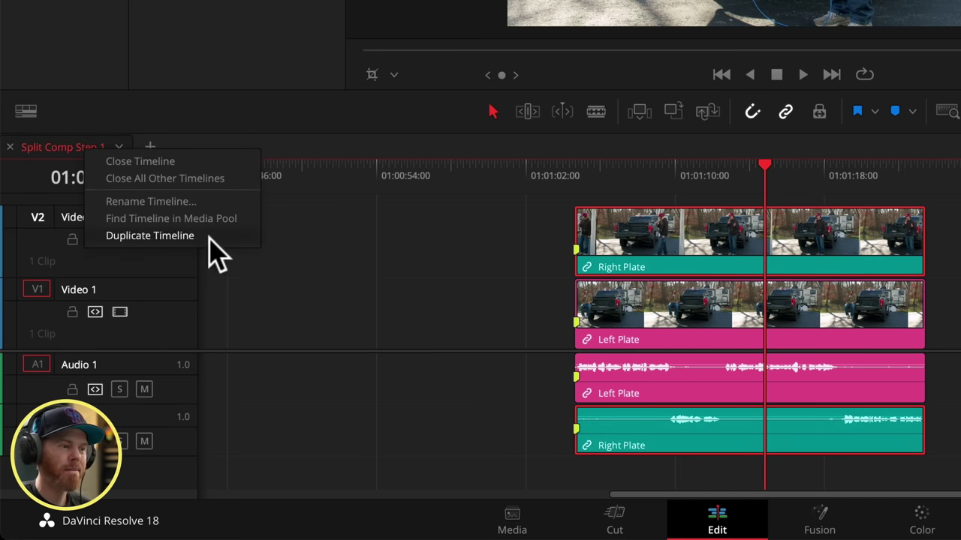
click(230, 223)
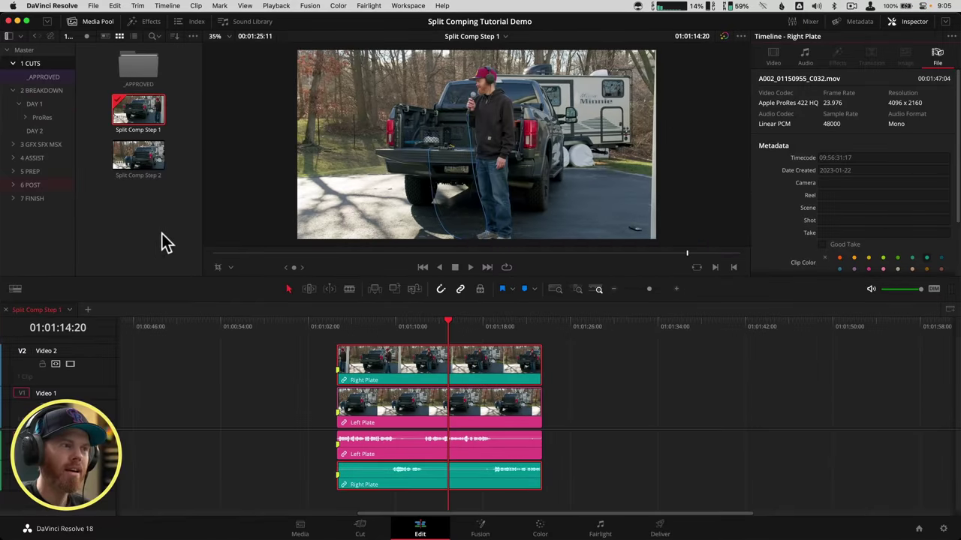
right_click(137, 104)
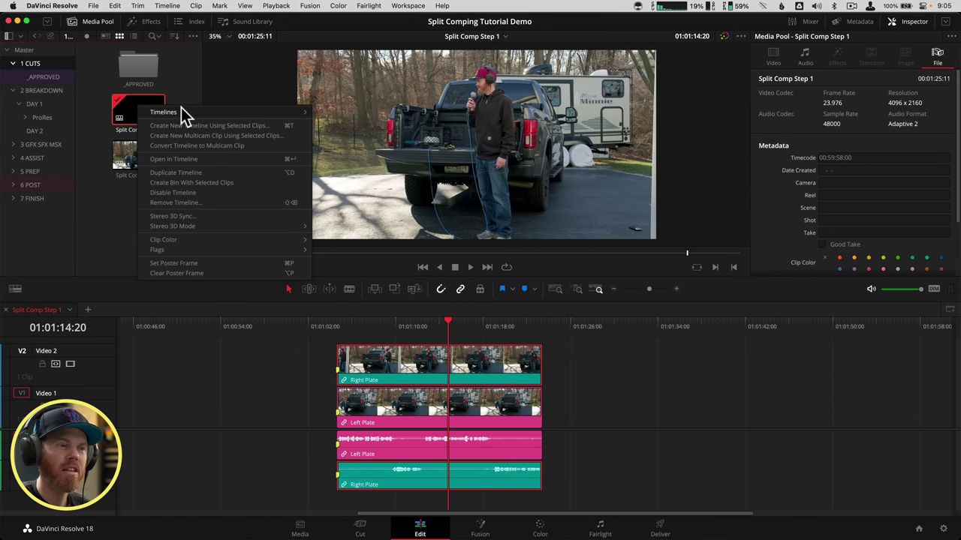
mouse_move(182, 111)
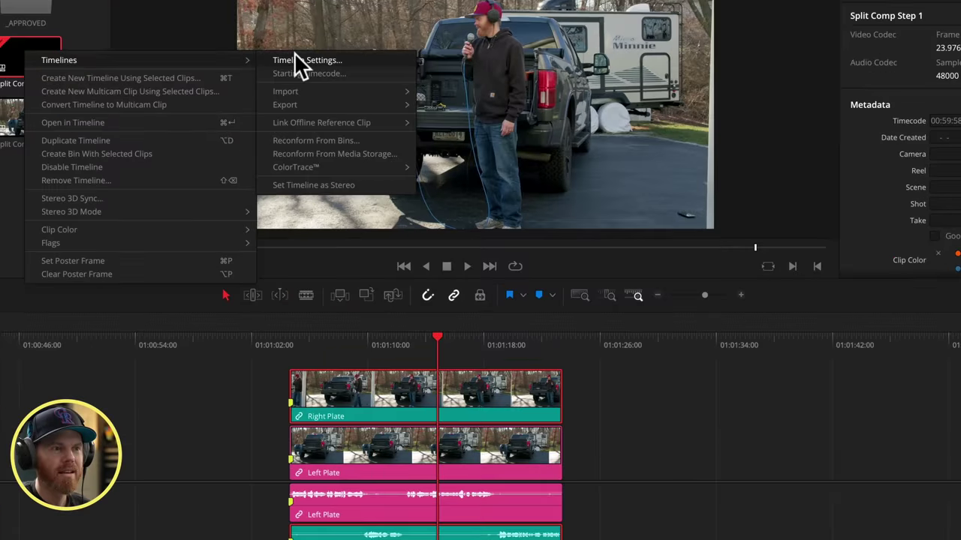
click(340, 111)
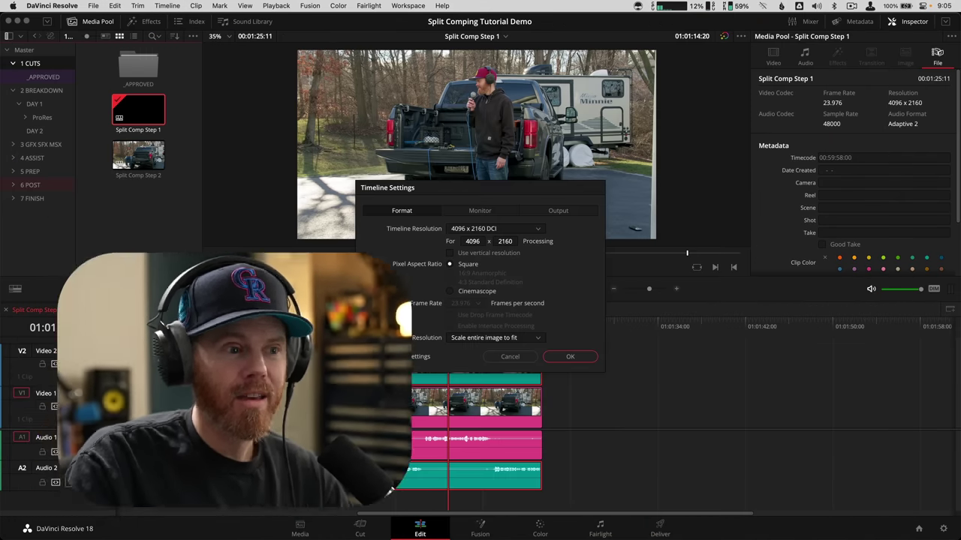
click(366, 357)
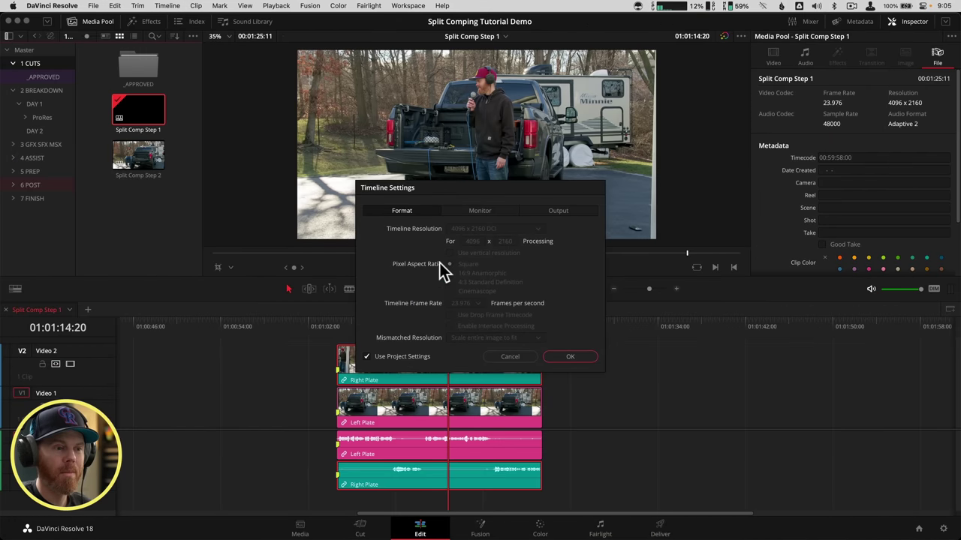
click(571, 357)
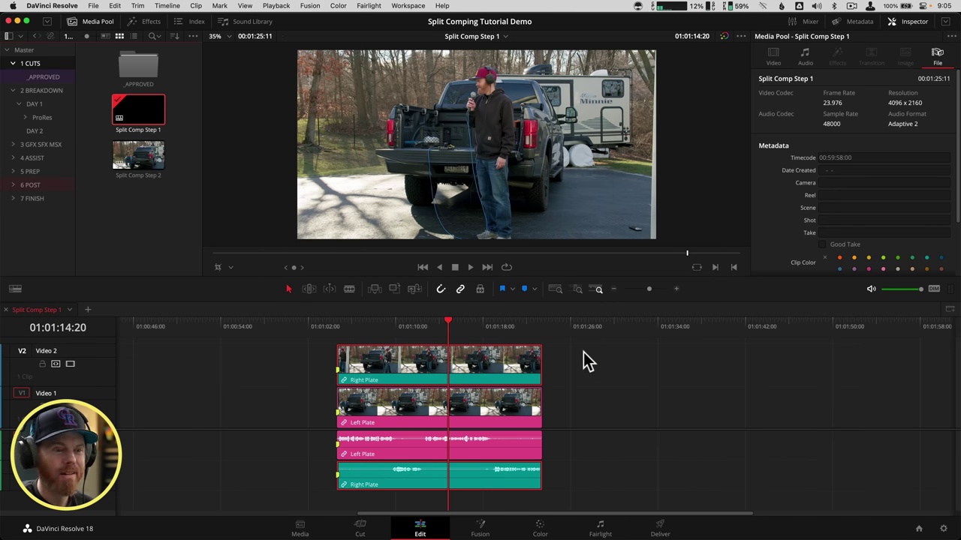
- Combine the stacked Left and Right Plate clips into Fusion Clip 1
drag(588, 361, 482, 413)
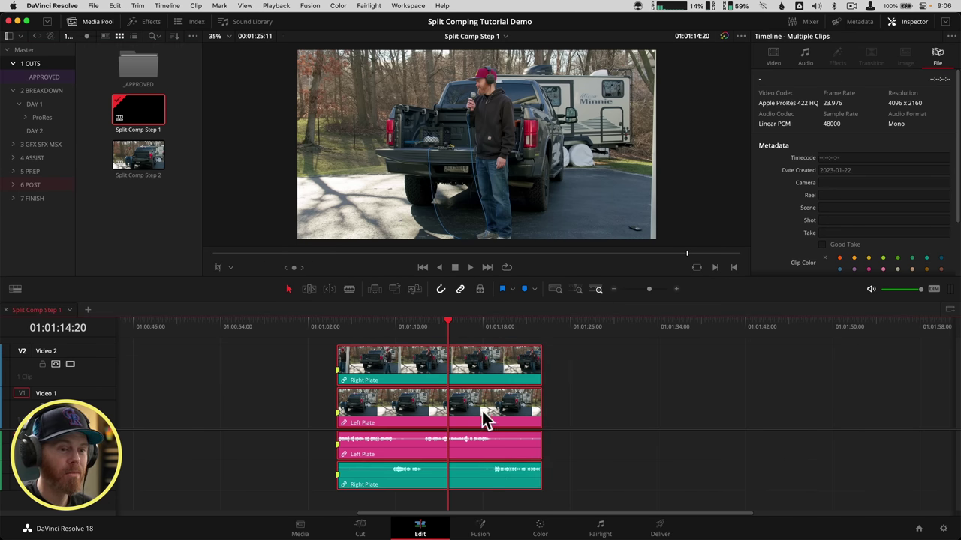
right_click(467, 383)
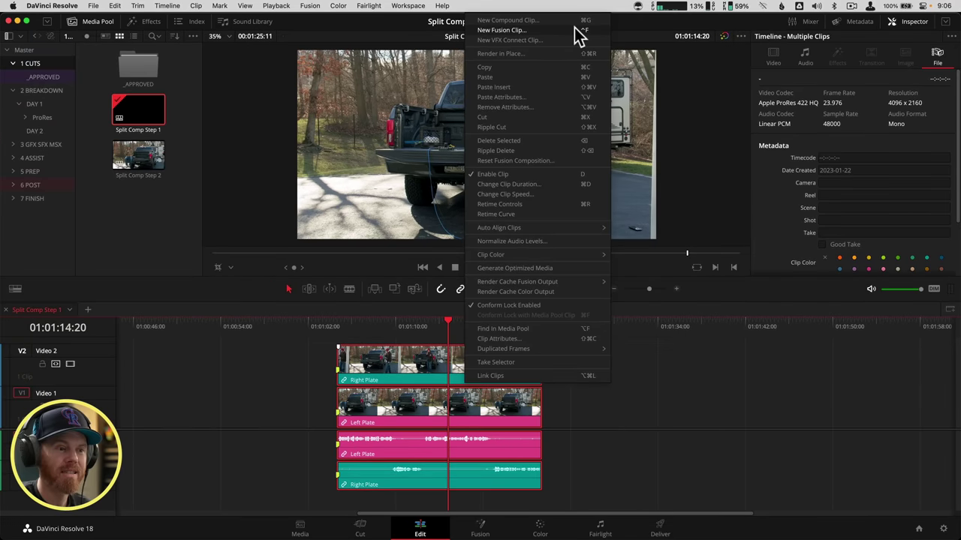
click(613, 43)
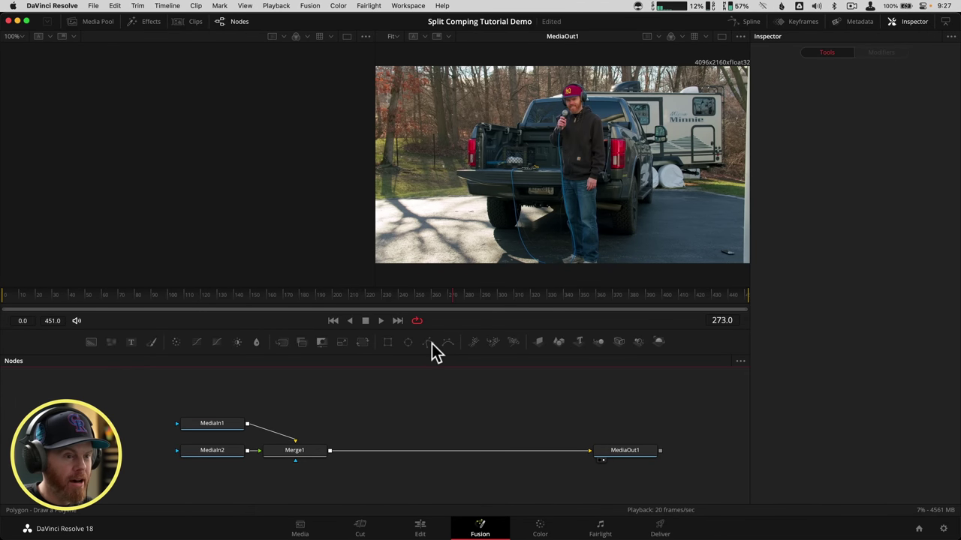
- Add a Polygon mask, close its shape, and connect Polygon1 to Merge1's mask input
click(365, 419)
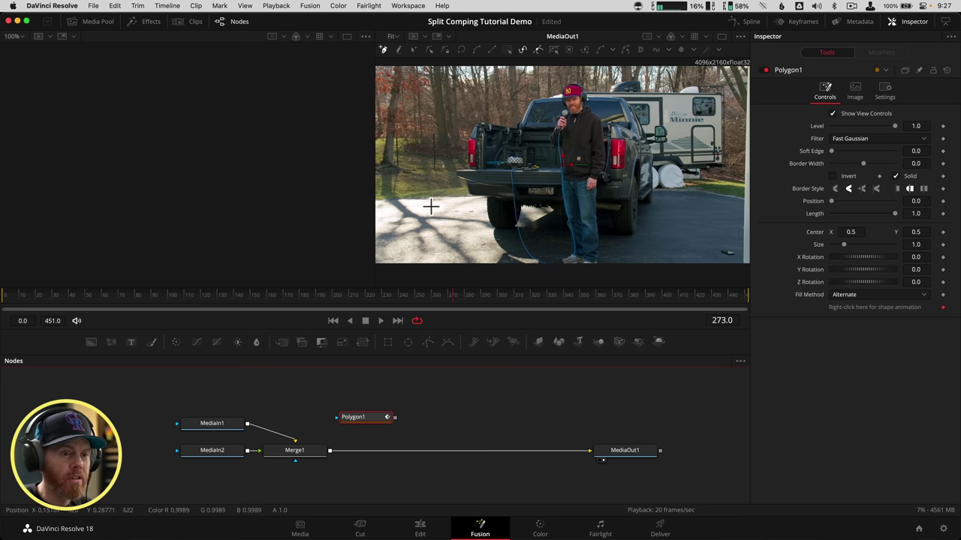
scroll(510, 208, down, 3)
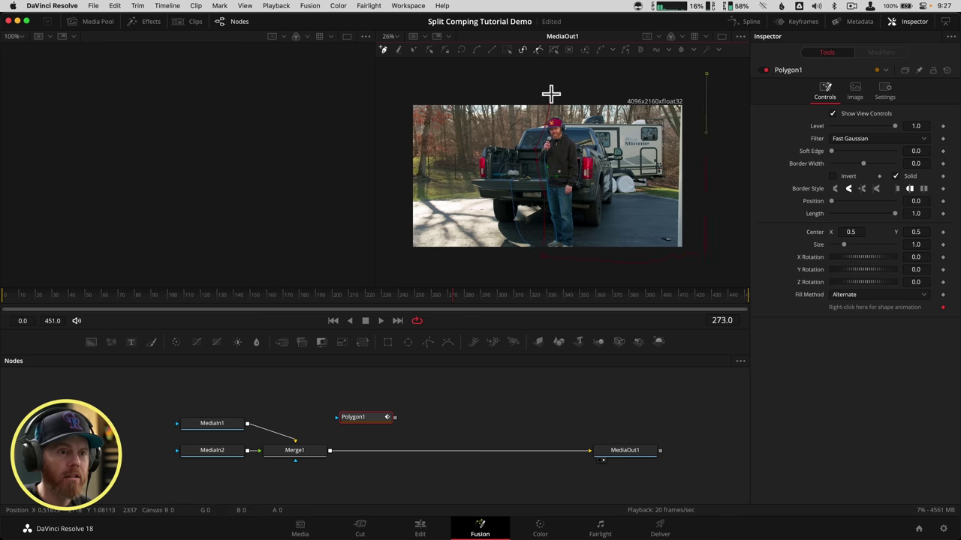
key(shift+o)
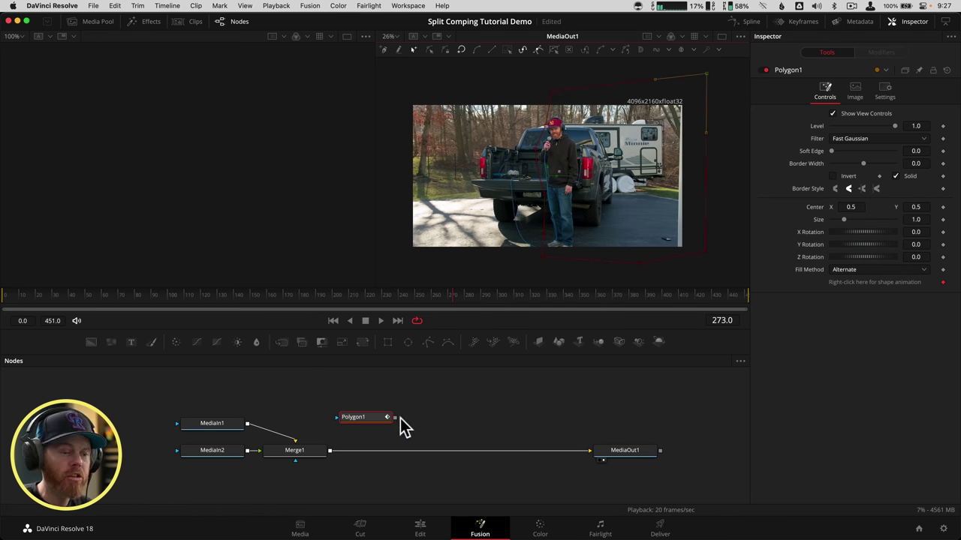
drag(395, 418, 322, 473)
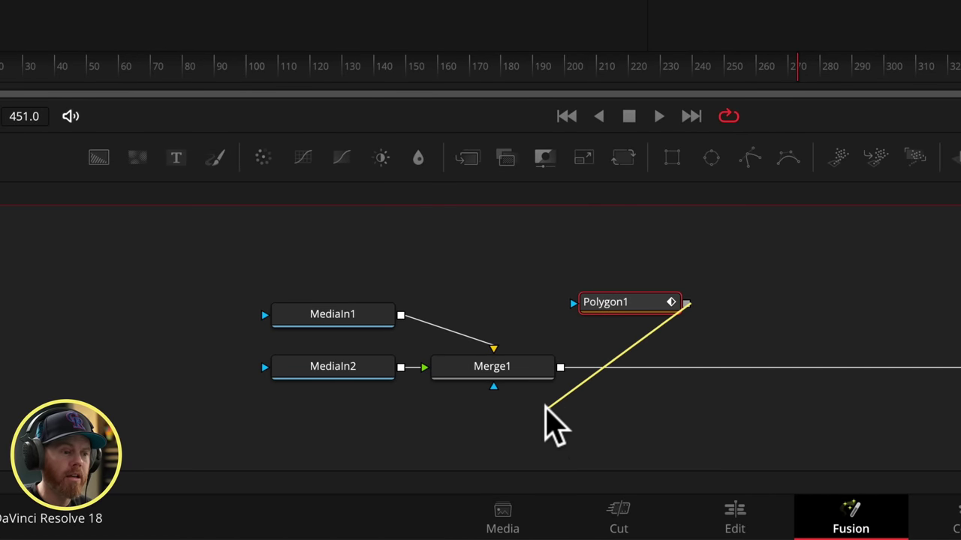
drag(548, 424, 493, 398)
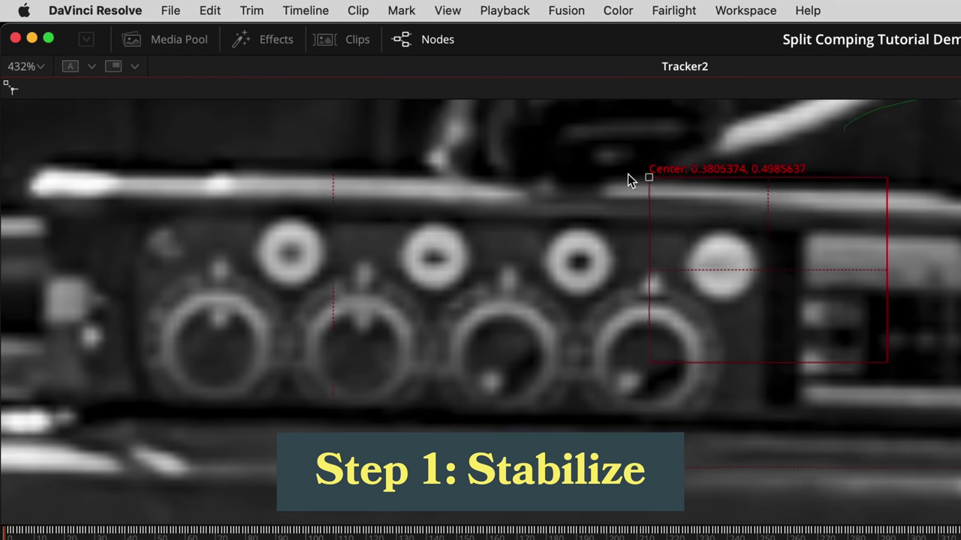
- Position the tracker pattern, set Match Move, widen the mask's soft edge, and add Transform1
drag(635, 178, 607, 177)
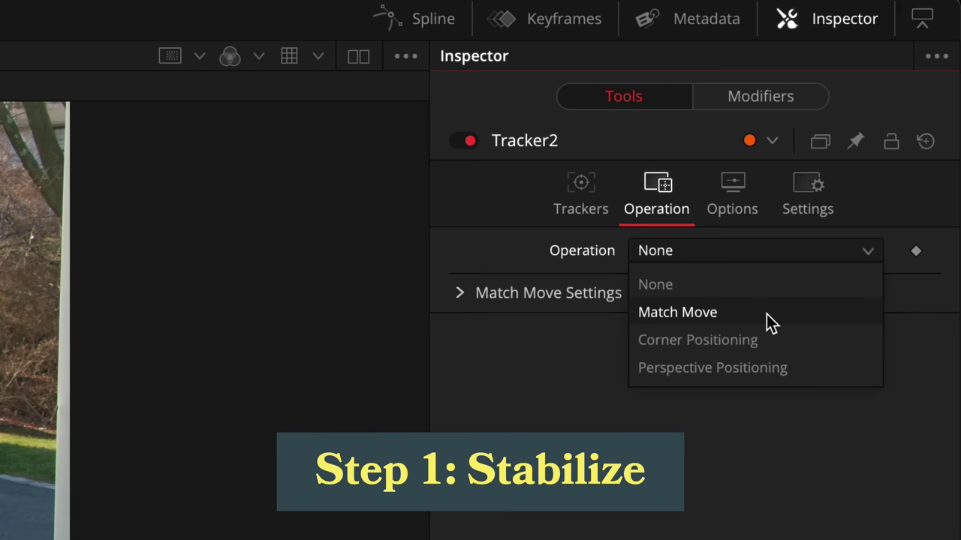
click(766, 314)
click(781, 284)
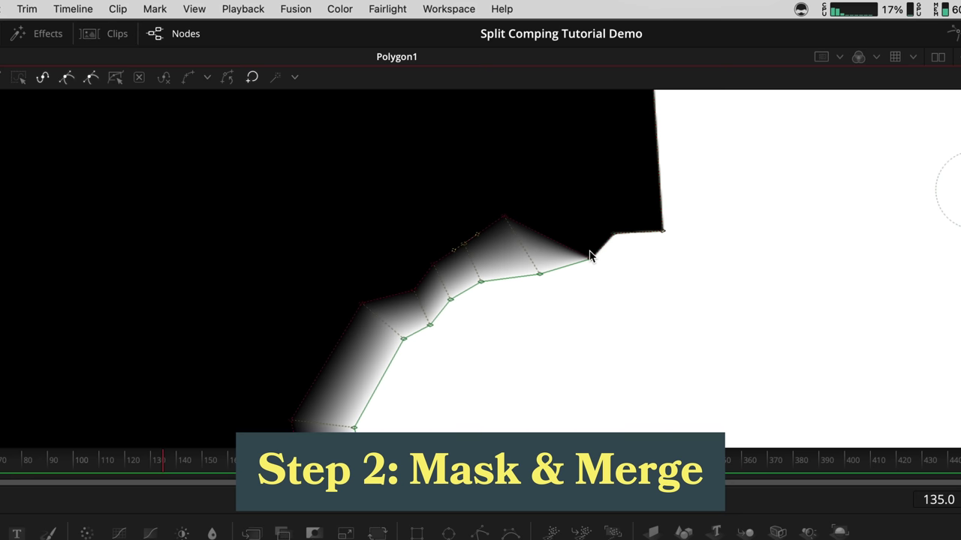
drag(591, 260, 572, 204)
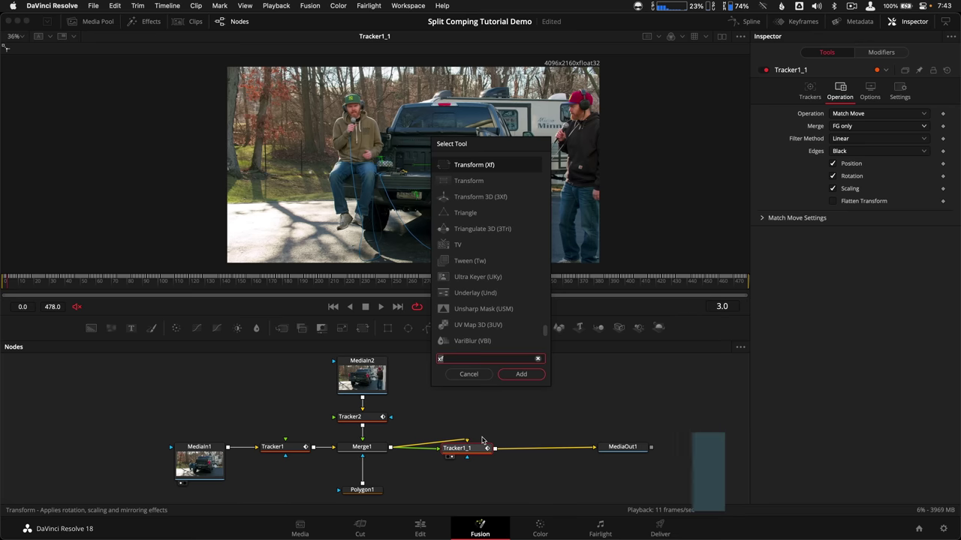
key(Return)
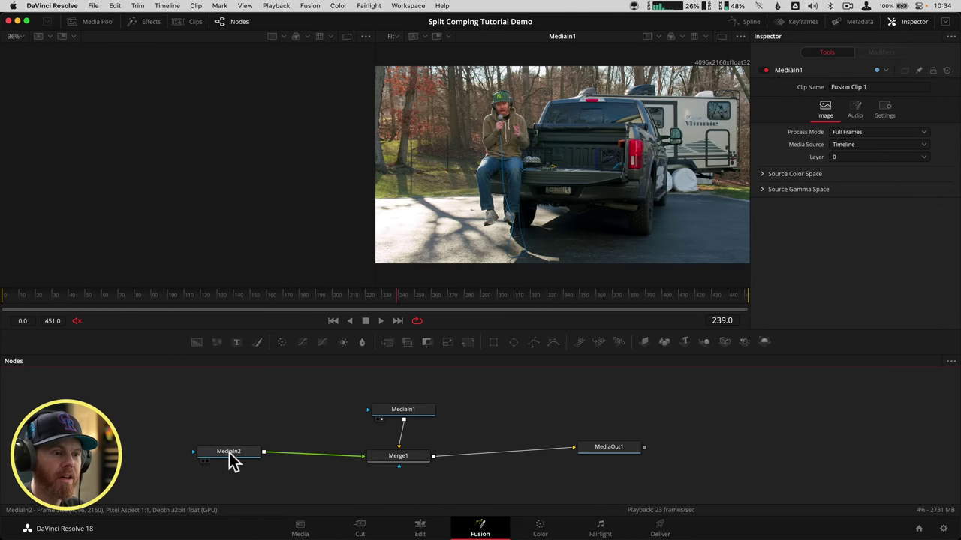
- Load MediaIn2 into viewers 1 and 2, then switch to a single large viewer
key(1)
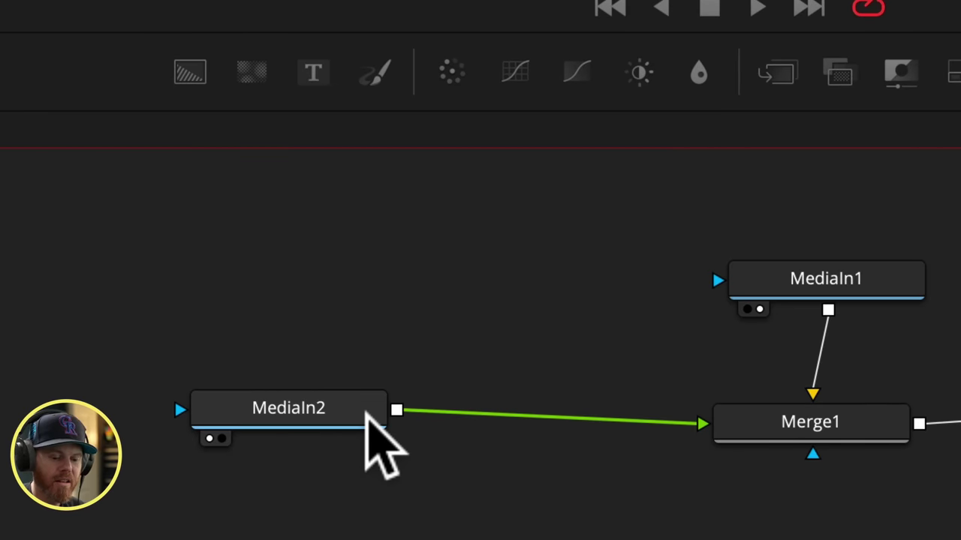
mouse_move(255, 453)
key(1)
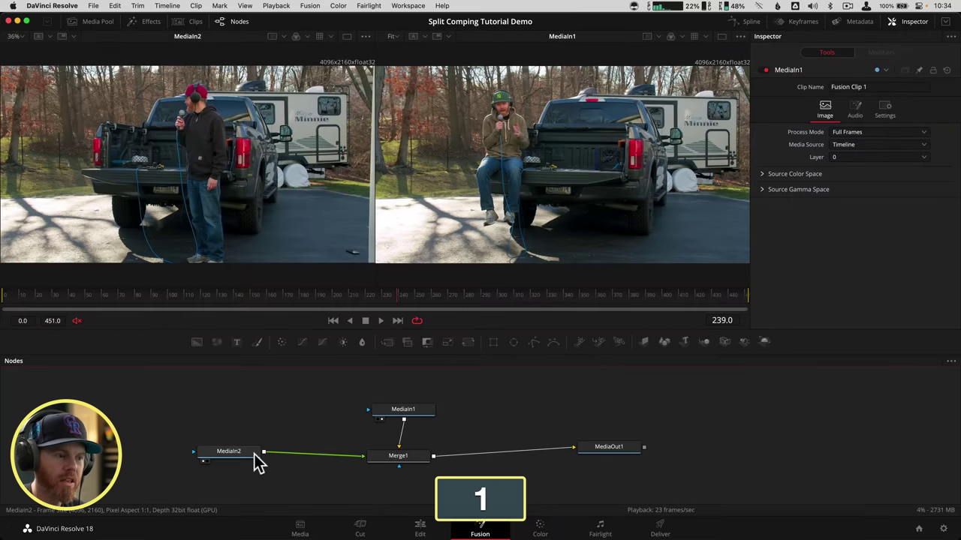
key(2)
key(1)
key(2)
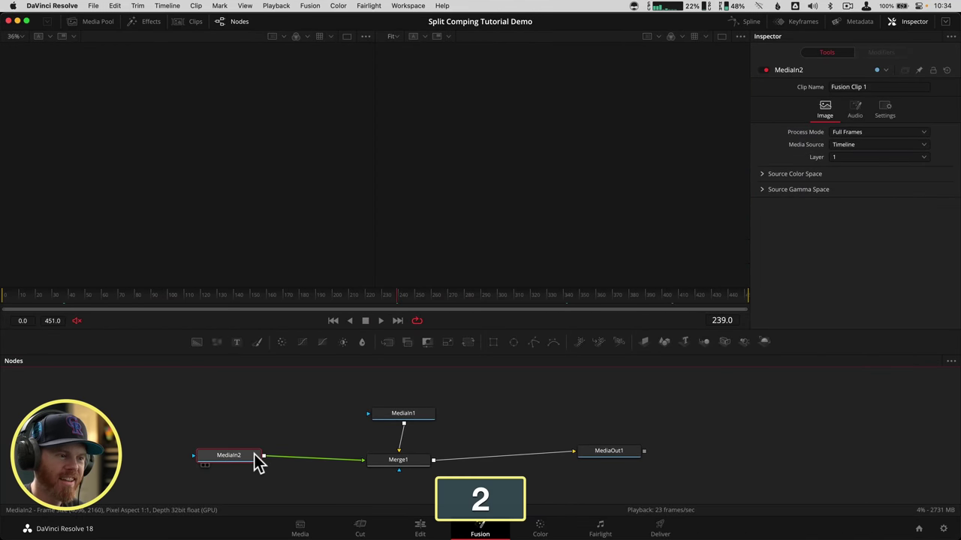
key(2)
key(1)
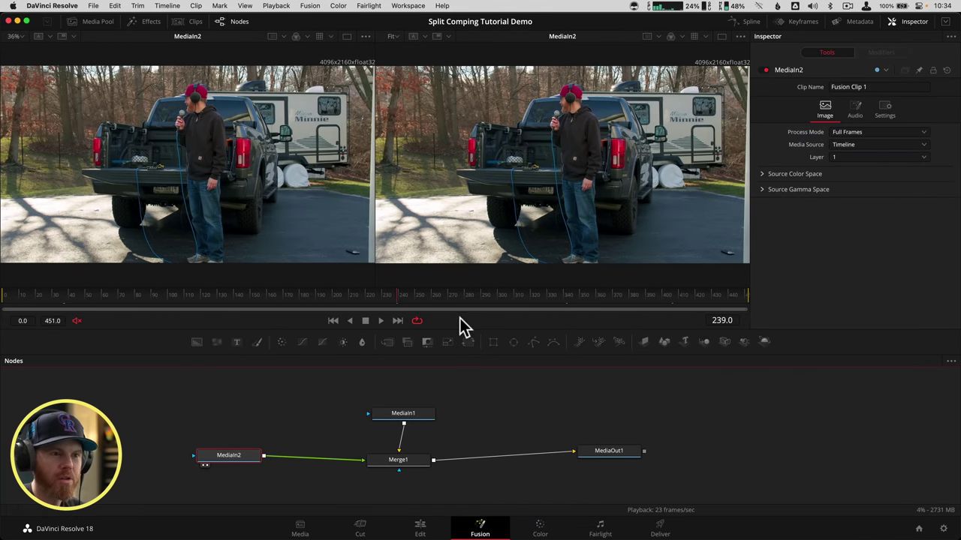
click(722, 37)
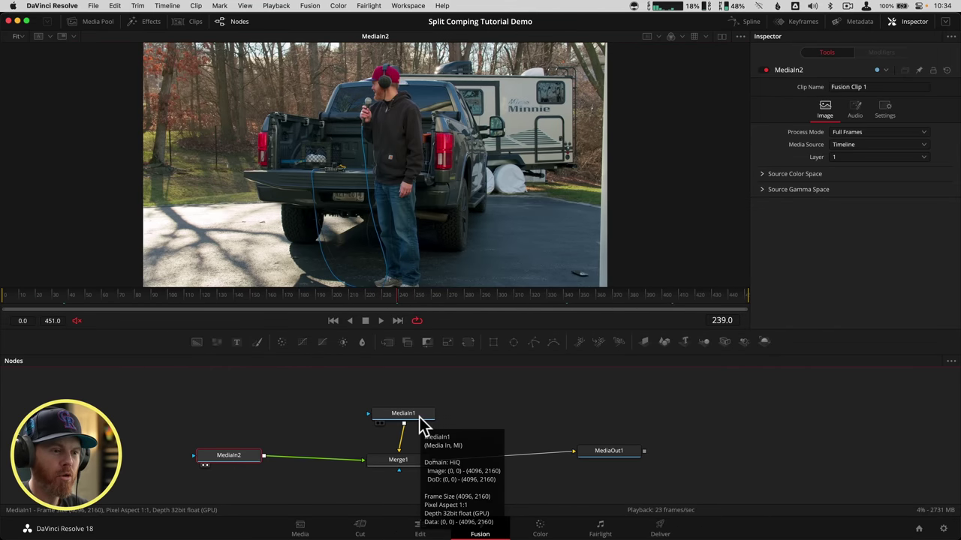
- Place MediaIn1 left of Merge1 and MediaIn2 above it, showing source tile pictures
drag(419, 418, 245, 409)
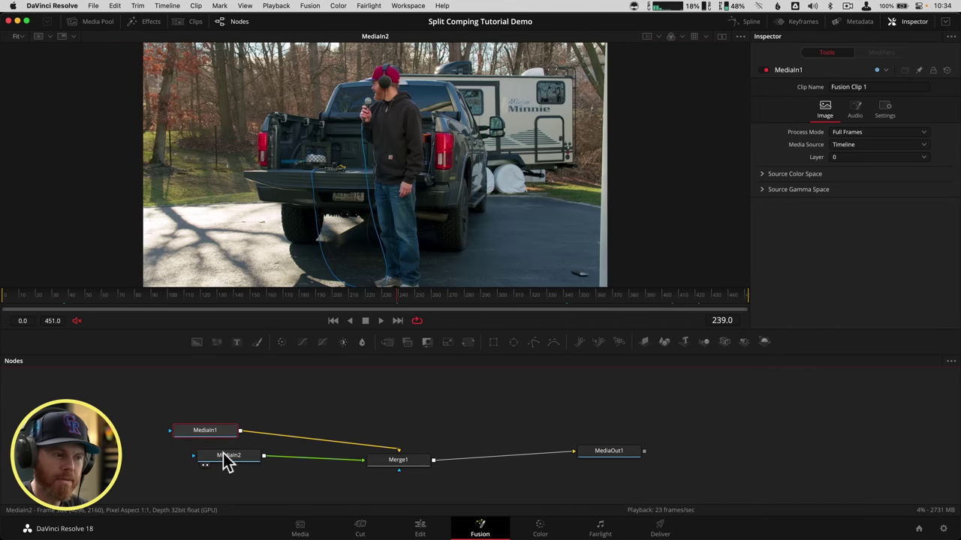
drag(227, 464, 355, 415)
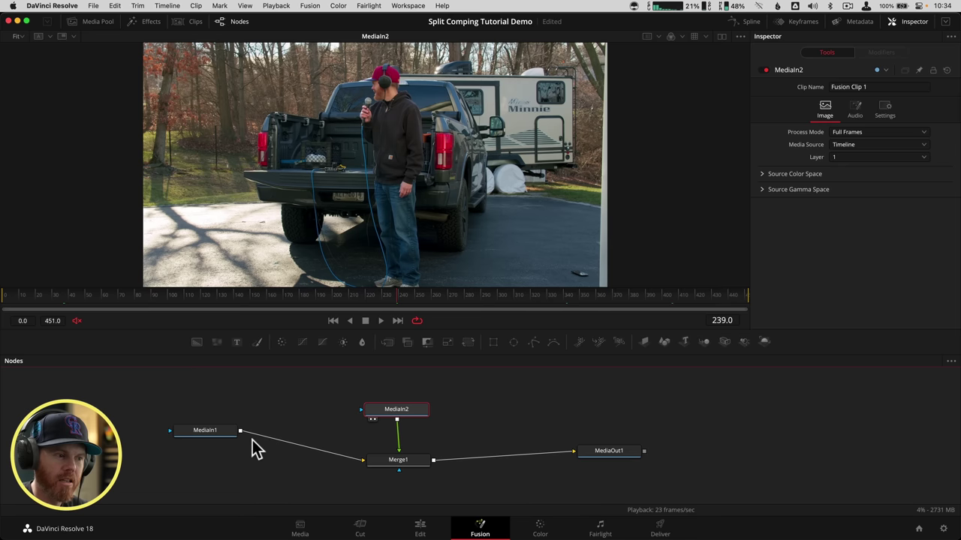
drag(218, 438, 255, 467)
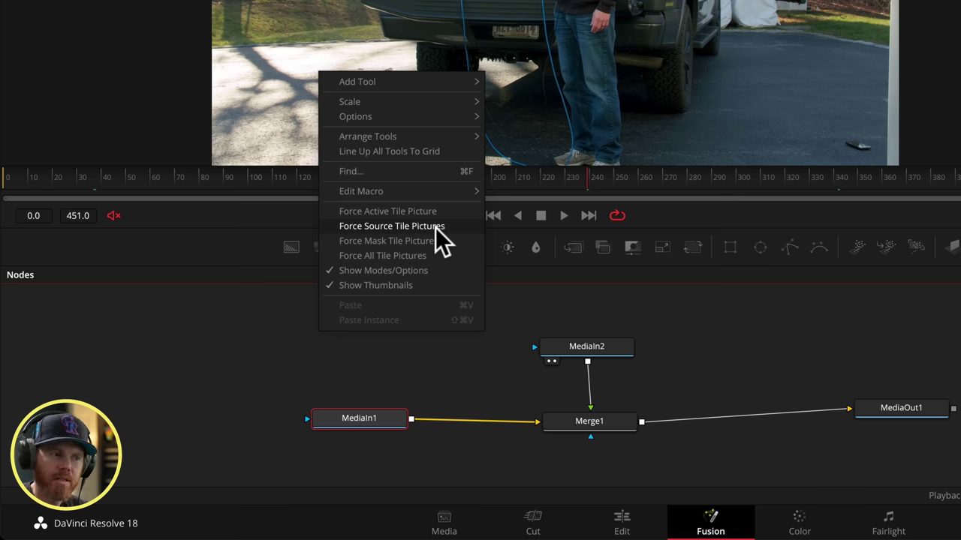
click(436, 227)
- Fine-tune both MediaIn node positions and play the comp briefly, stopping at frame 211
drag(619, 368, 623, 341)
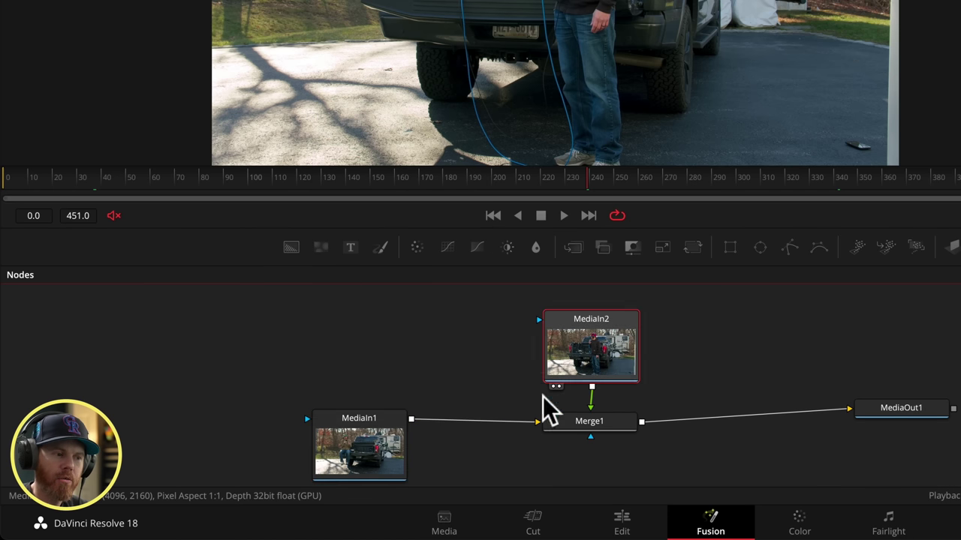
drag(341, 451, 344, 438)
click(344, 438)
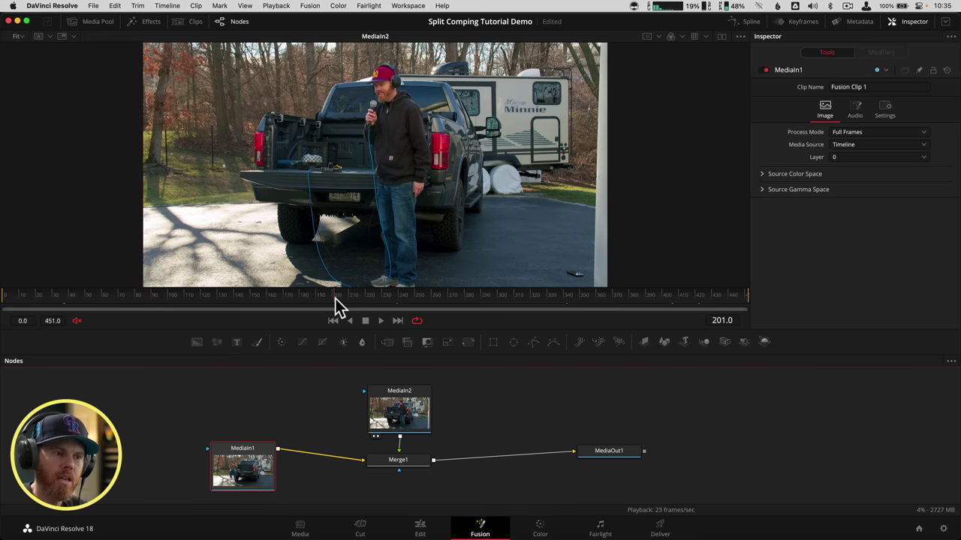
key(space)
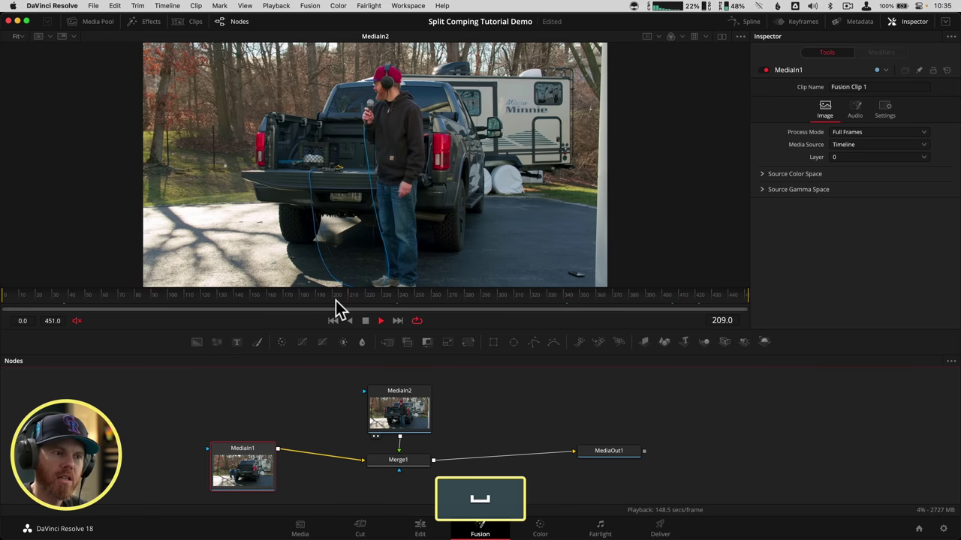
key(space)
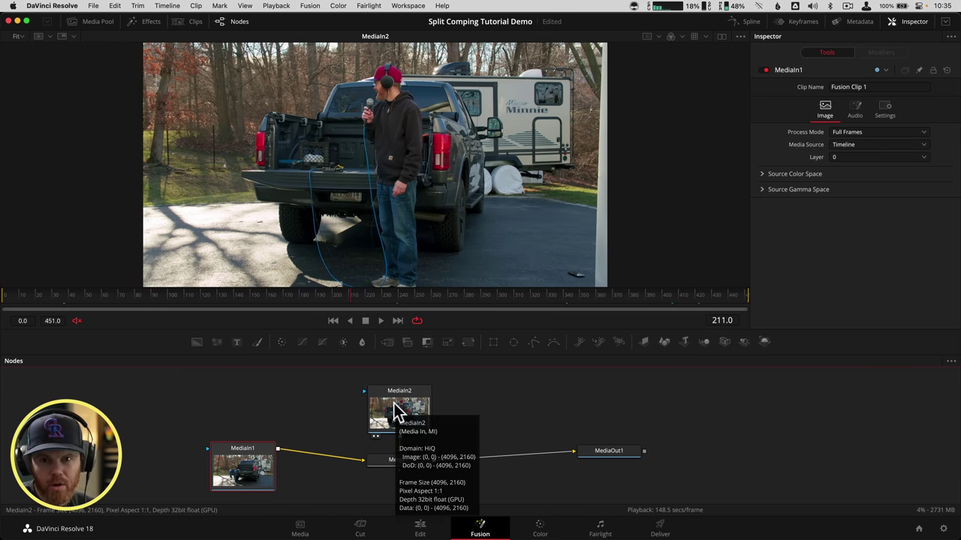
drag(395, 411, 392, 397)
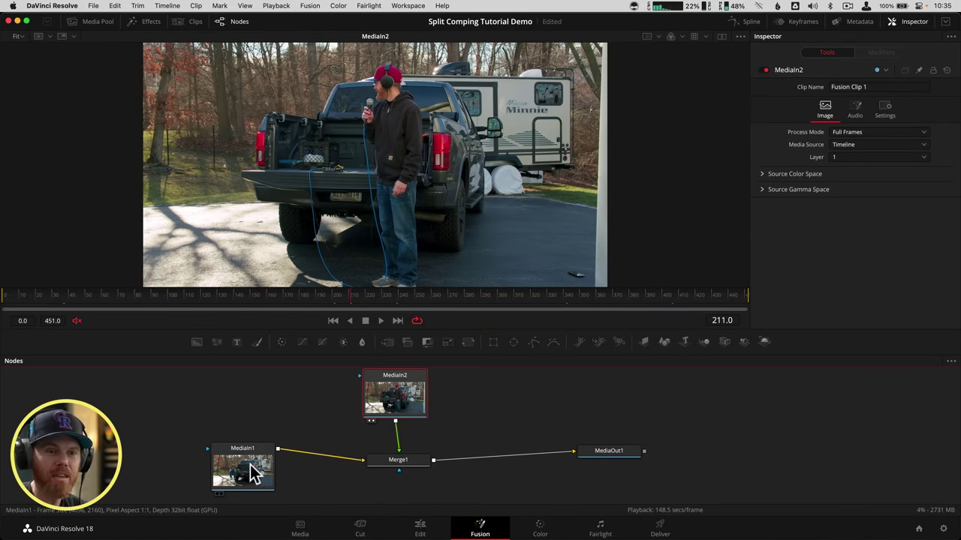
drag(253, 472, 225, 476)
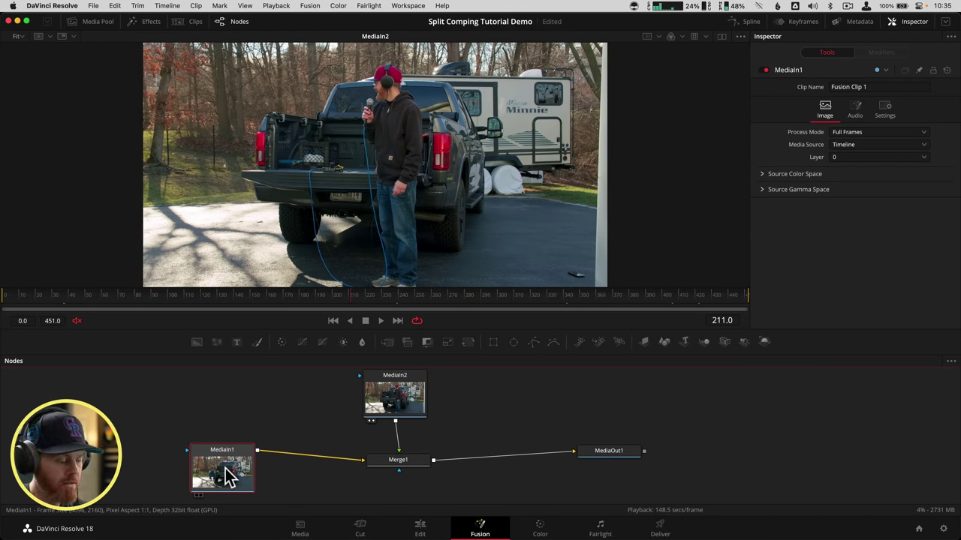
- Add a Tracker node after MediaIn1 through the tool search
key(shift+space)
text(trac)
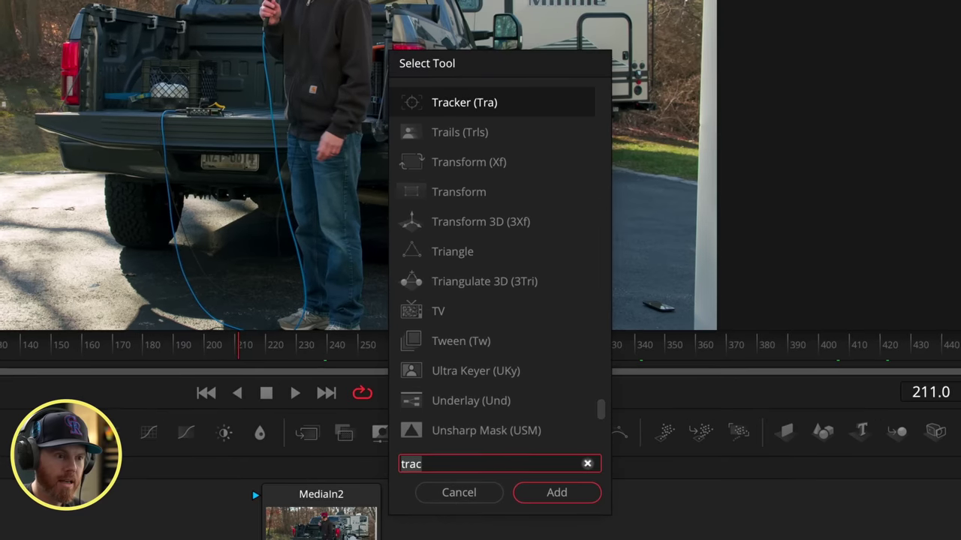
key(BackSpace)
key(BackSpace)
key(BackSpace)
key(BackSpace)
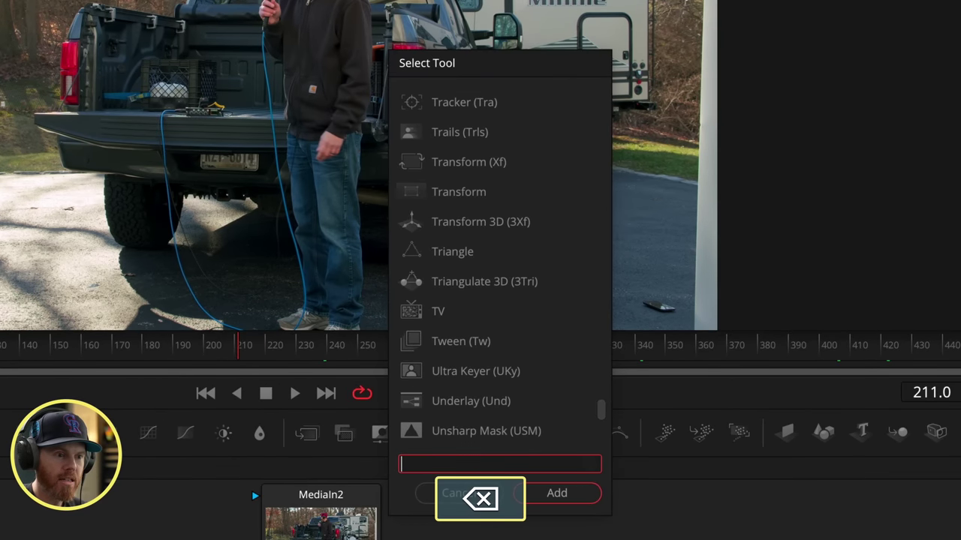
text(track)
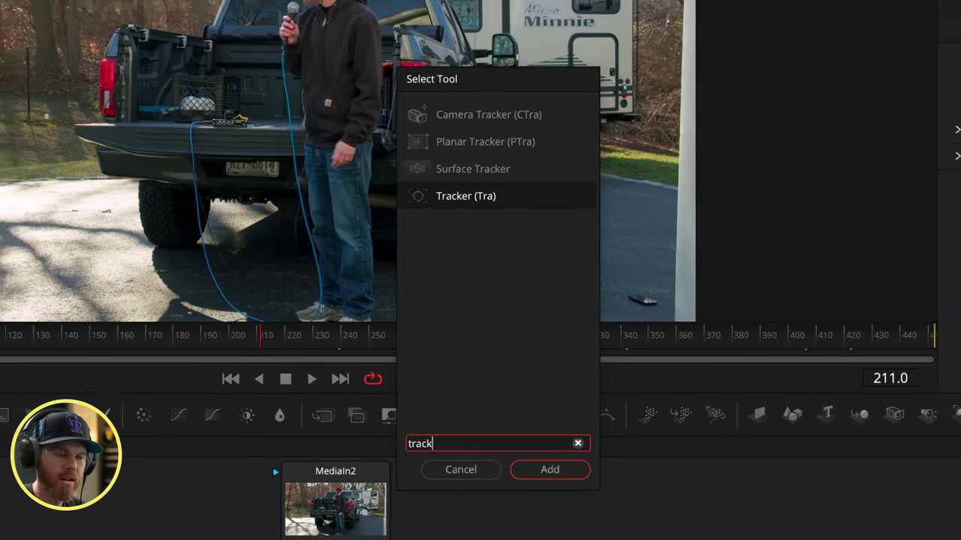
key(Return)
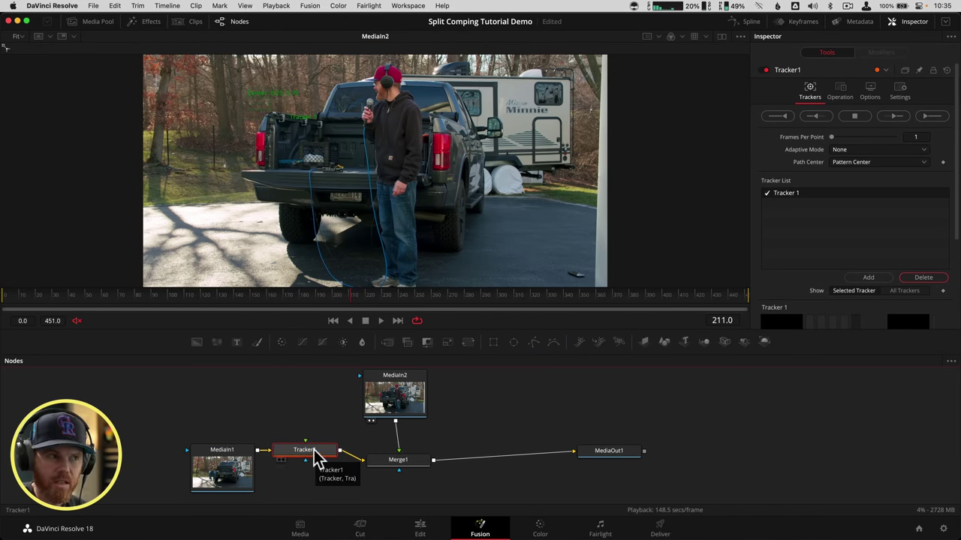
- Tidy the node layout and display the Tracker1 output in the viewer
click(150, 22)
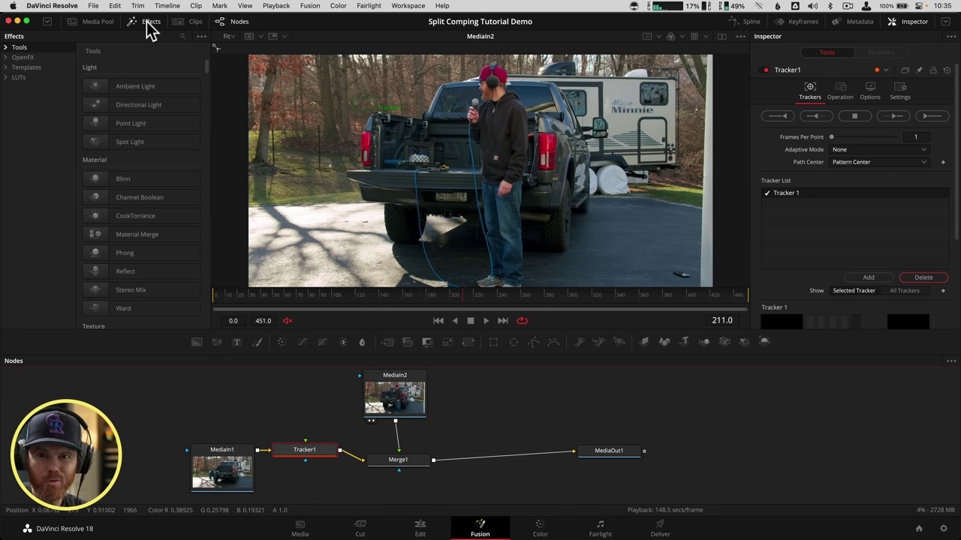
click(148, 23)
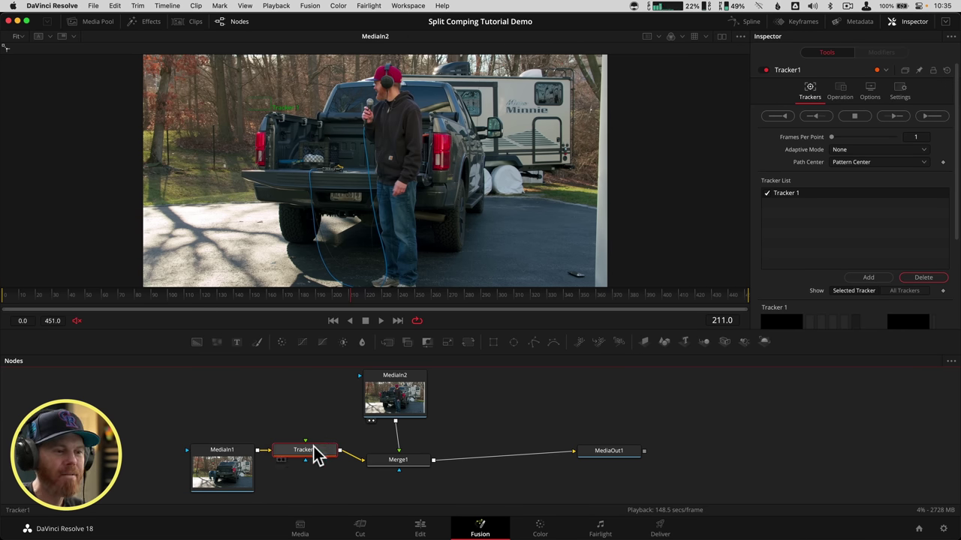
drag(196, 460, 165, 460)
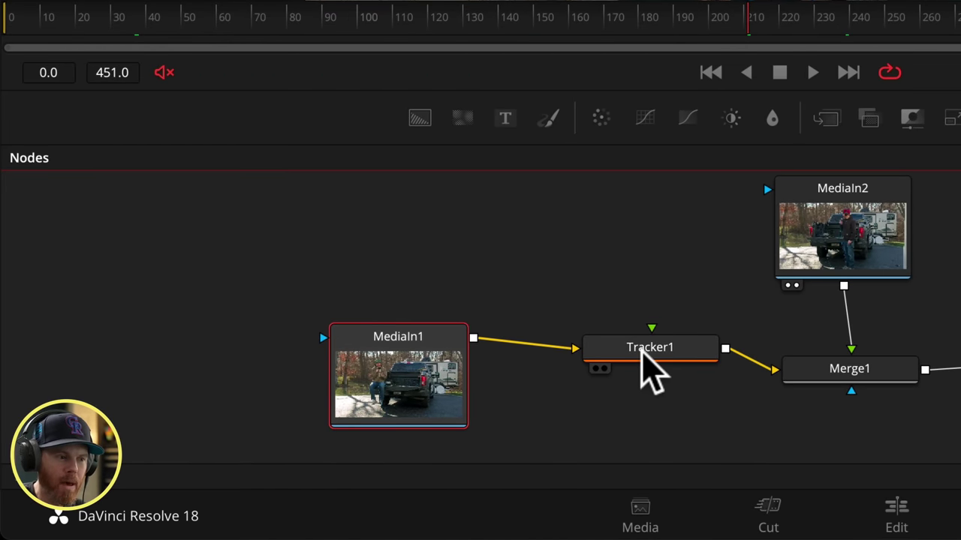
drag(634, 358, 625, 357)
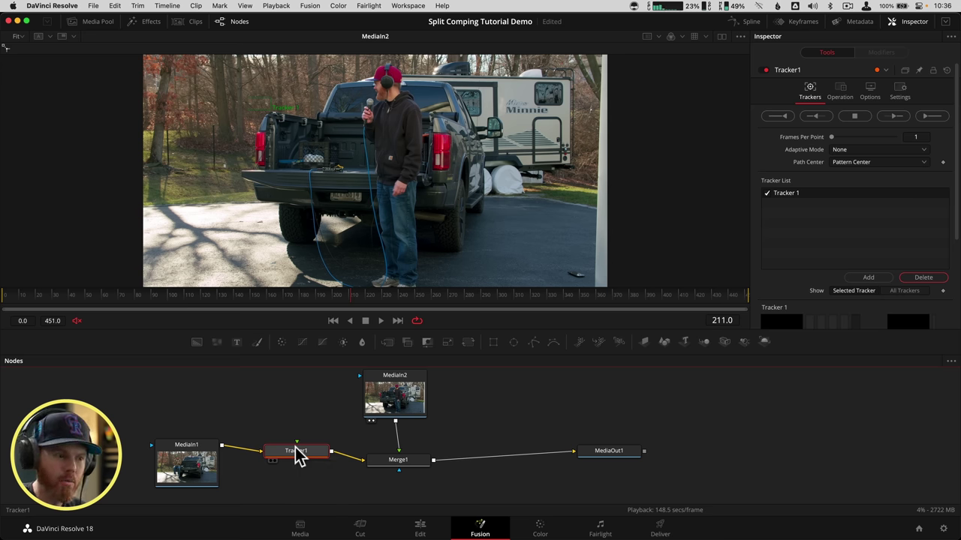
drag(298, 458, 365, 225)
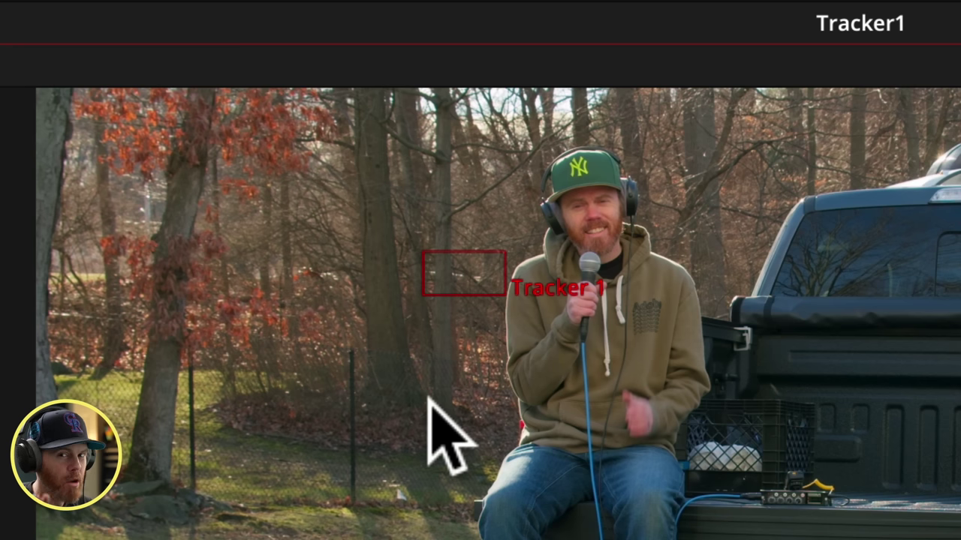
- Play the tailgate shot for review, then scrub the playhead back near the start
mouse_move(440, 348)
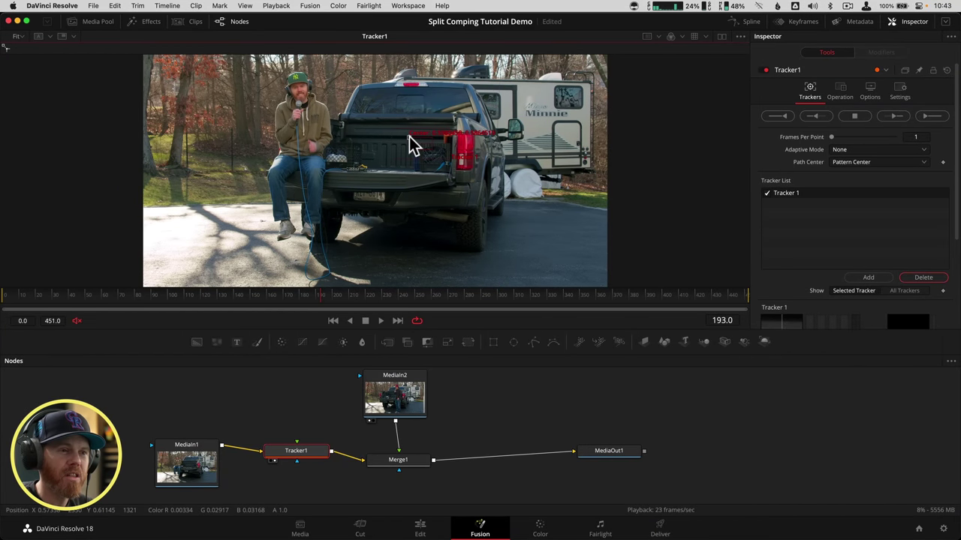
scroll(409, 137, up, 4)
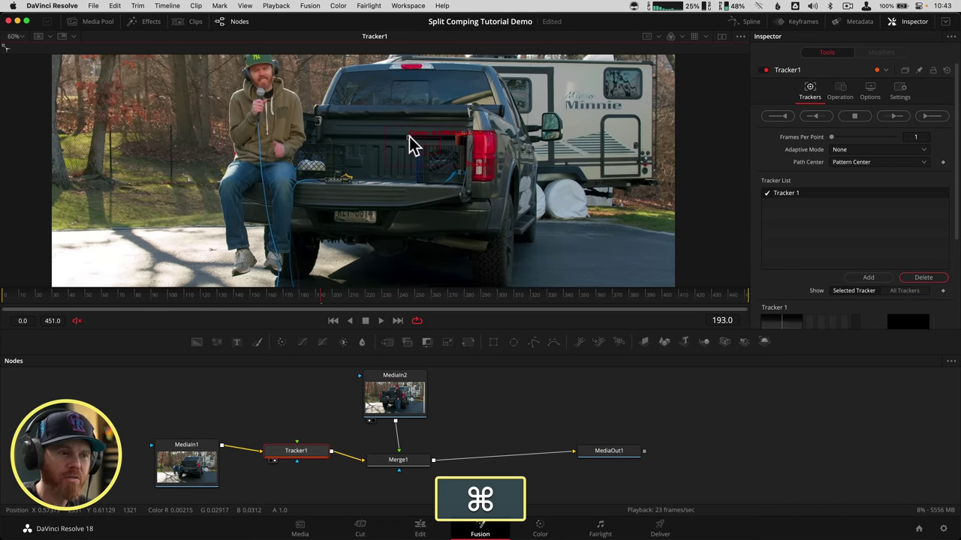
key(space)
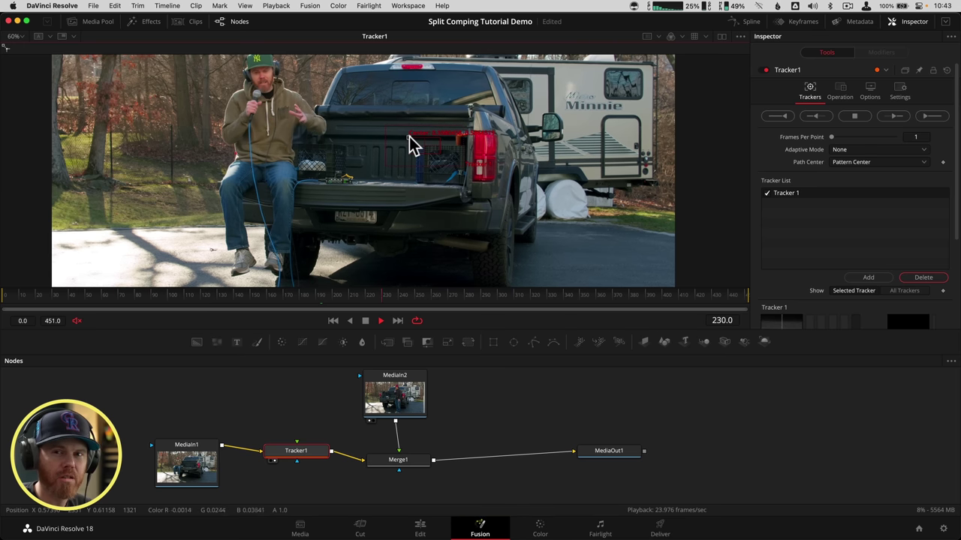
key(space)
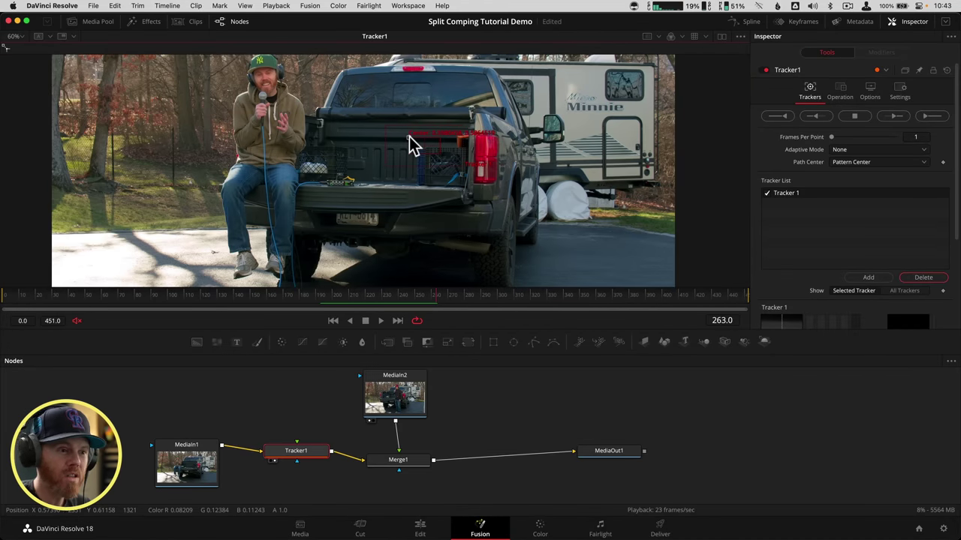
drag(408, 296, 109, 319)
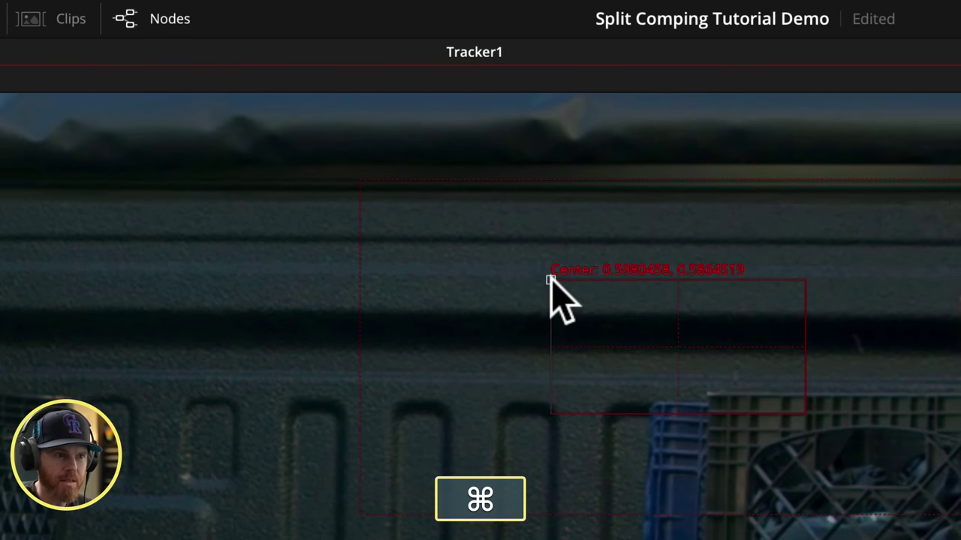
scroll(553, 290, down, 2)
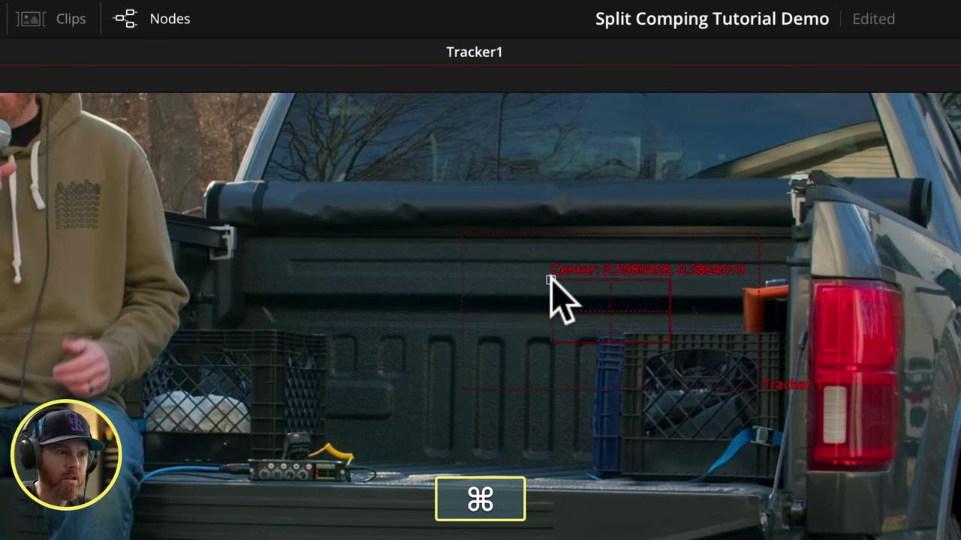
- Move Tracker 1's pattern onto the truck's red tail light and expand the Inspector fully
drag(550, 275, 774, 360)
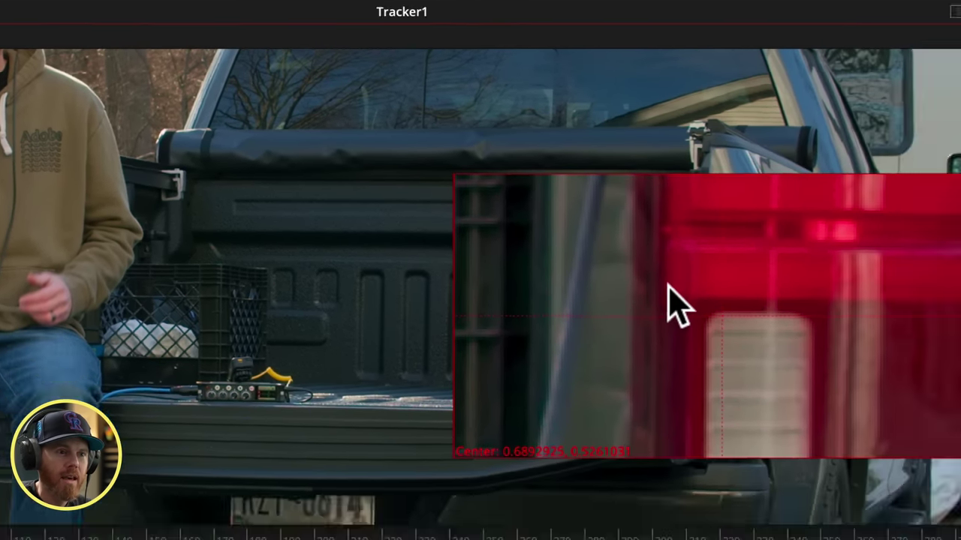
drag(667, 286, 670, 284)
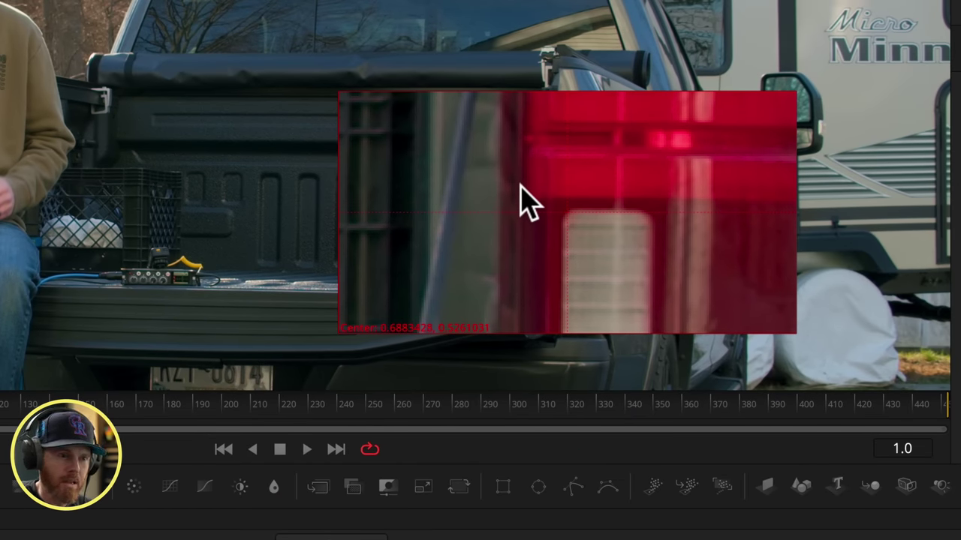
drag(526, 201, 526, 201)
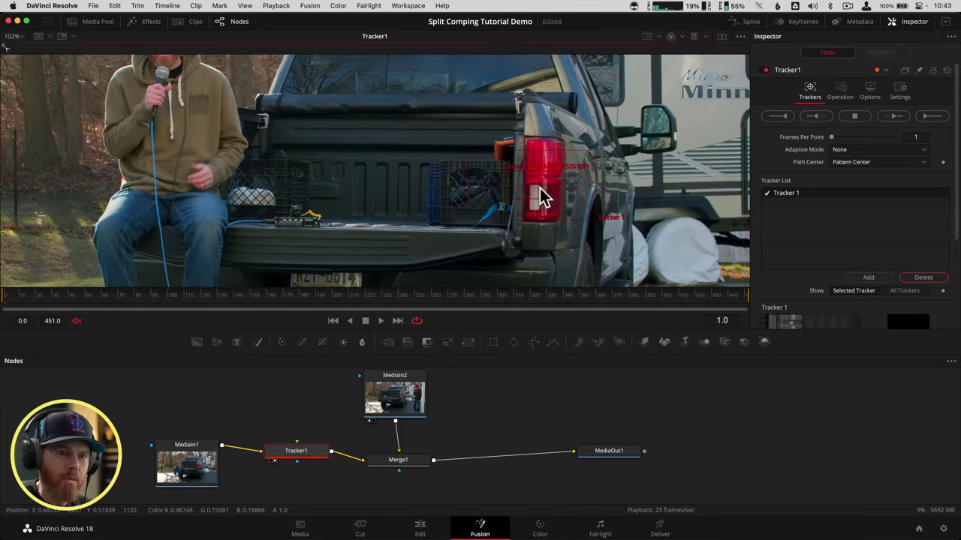
click(945, 22)
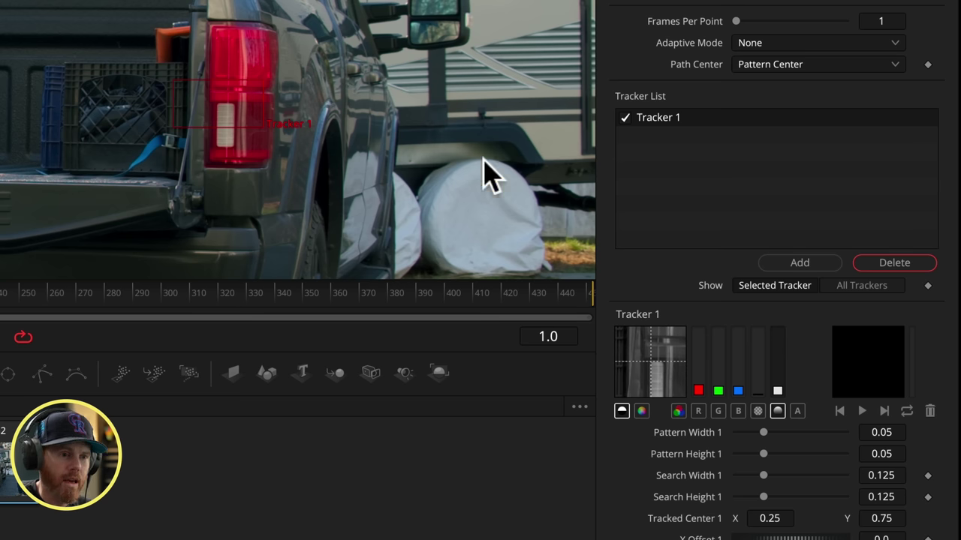
- Resize the tracker to a 0.021169 × 0.050855 pattern and 0.058262 × 0.131657 search area
mouse_move(146, 111)
drag(172, 135, 203, 144)
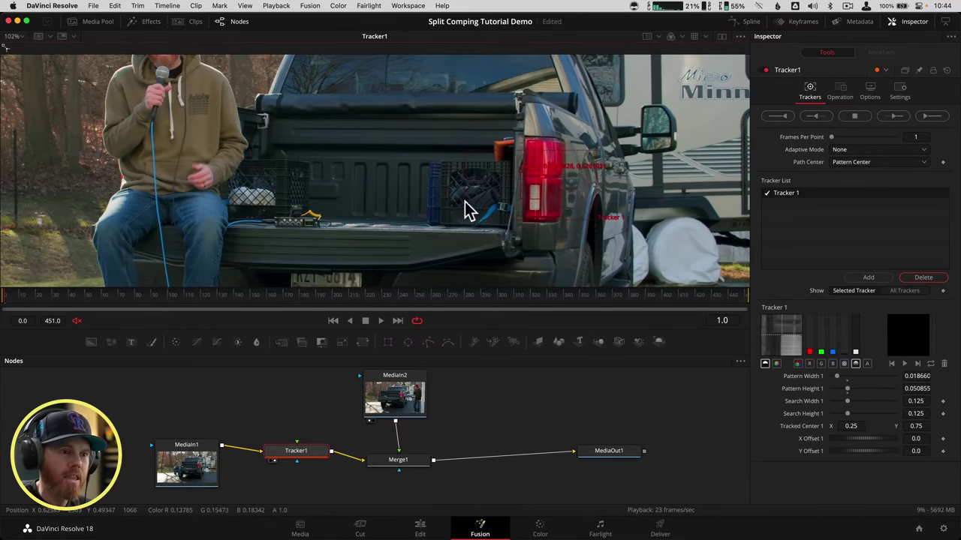
drag(398, 195, 407, 195)
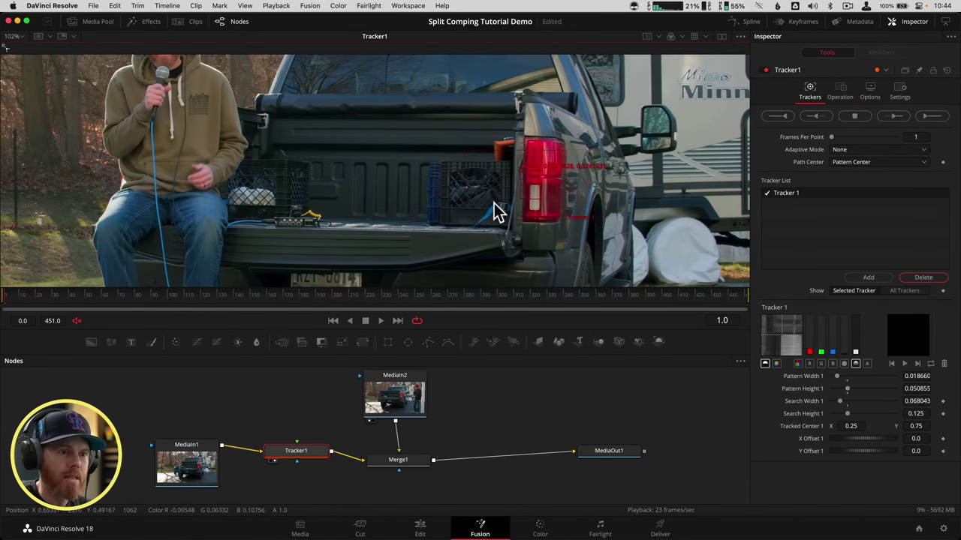
scroll(429, 199, up, 3)
drag(494, 212, 503, 213)
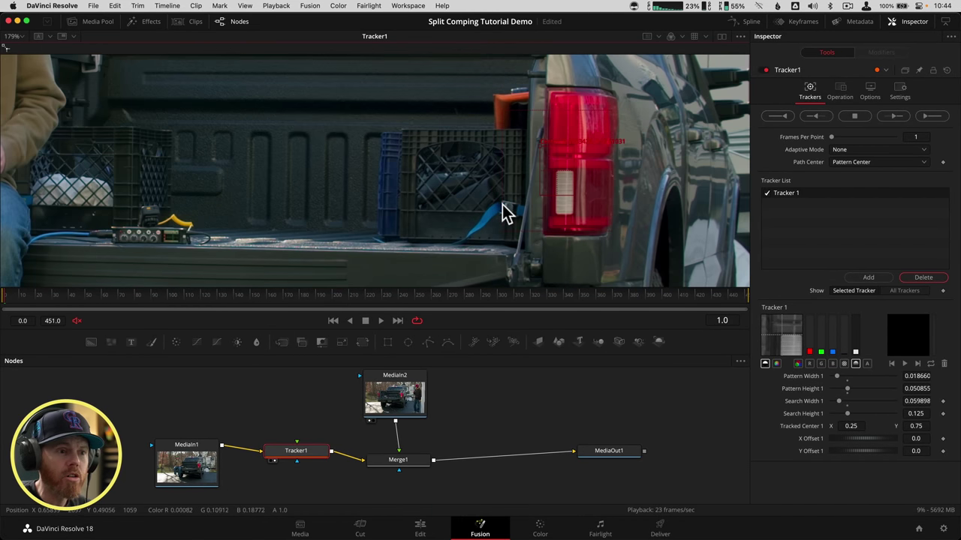
drag(564, 132, 575, 107)
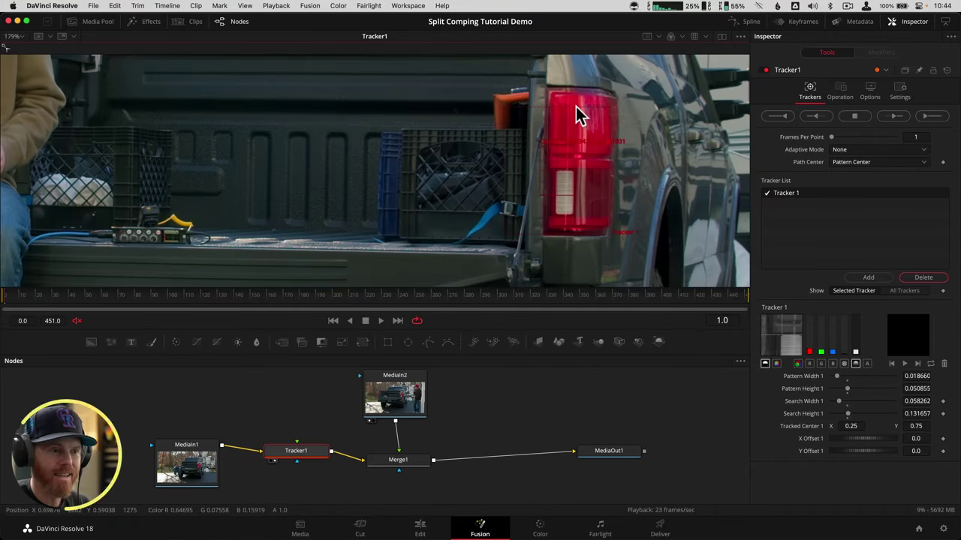
drag(541, 162, 536, 165)
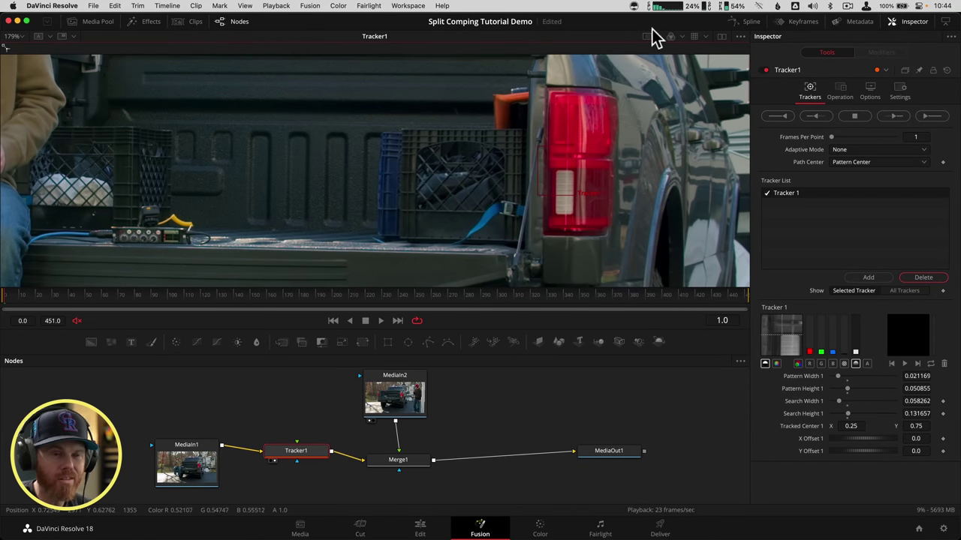
- Compare red, green, blue, alpha and full-colour views, settling on the green channel
click(681, 36)
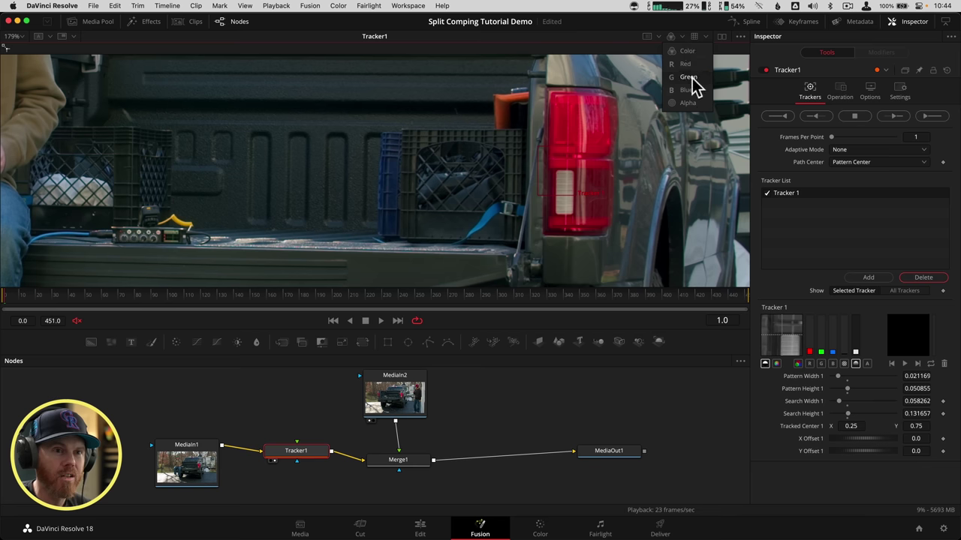
click(685, 64)
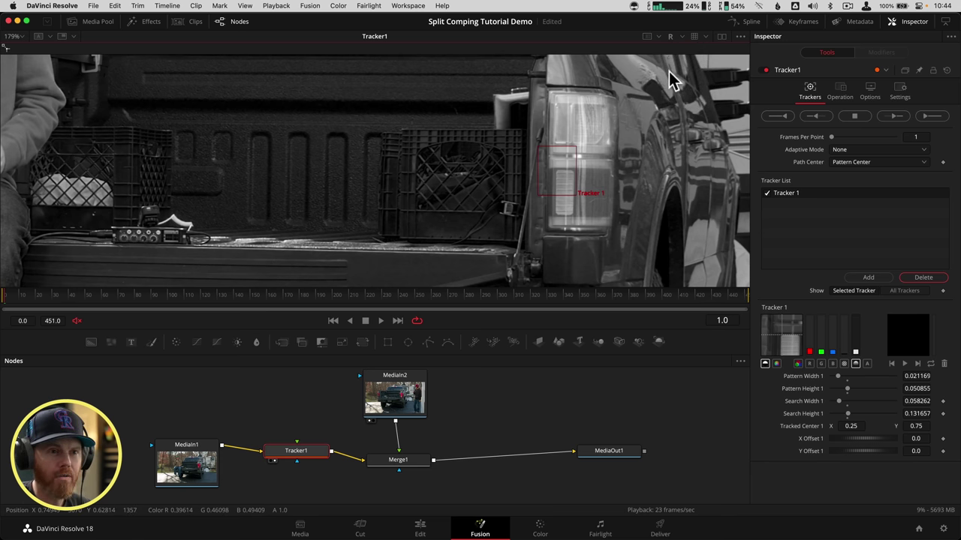
key(g)
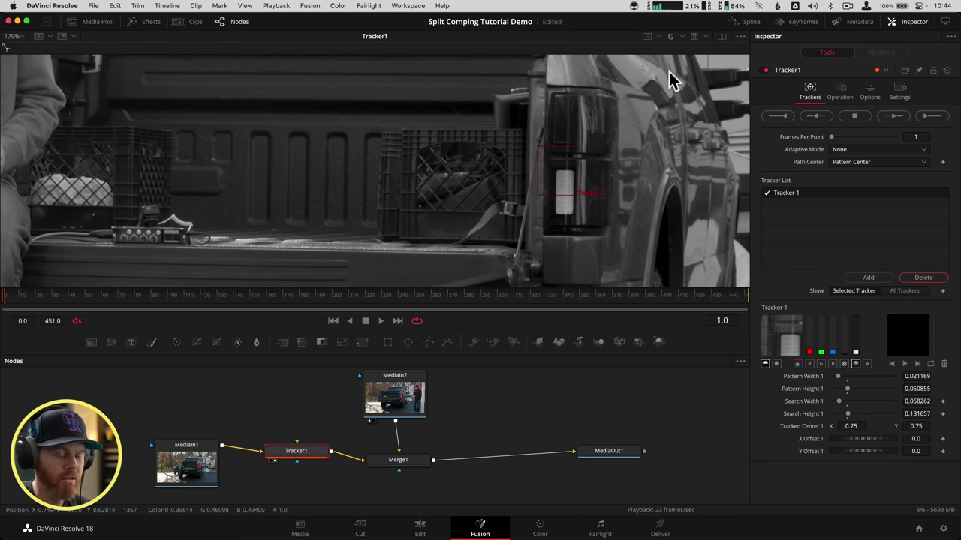
key(b)
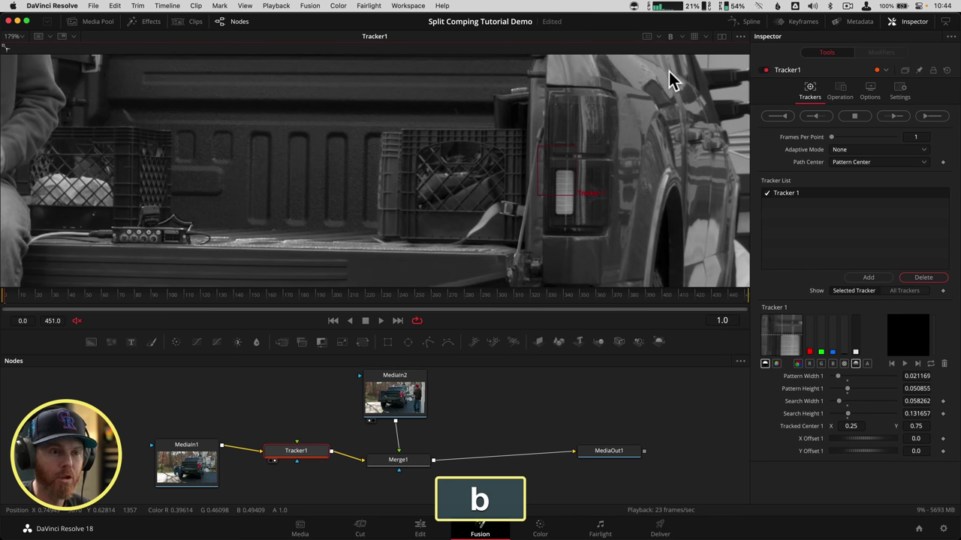
key(c)
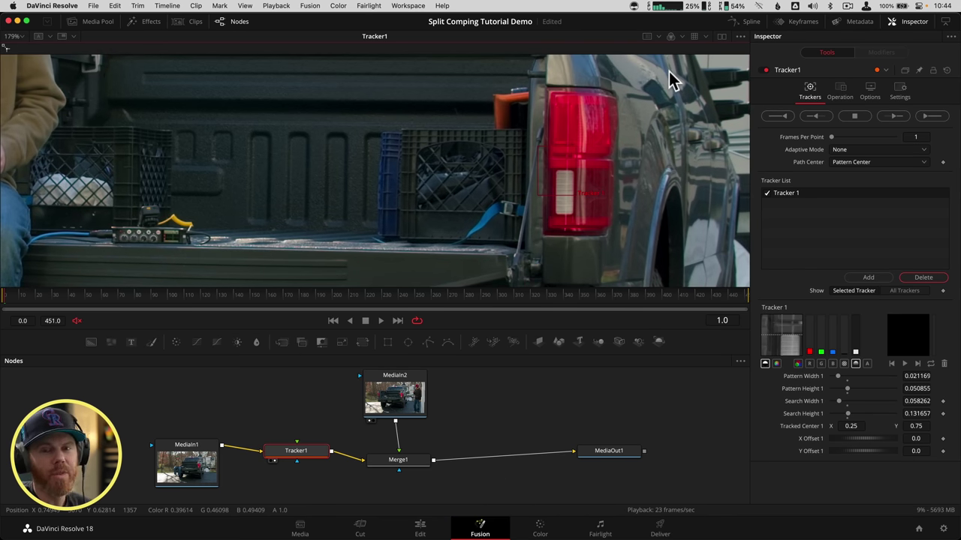
key(a)
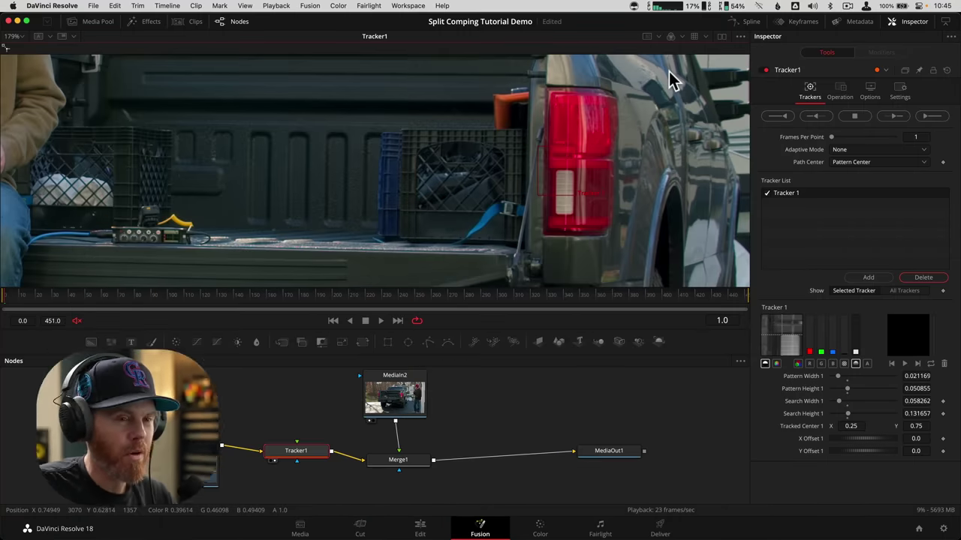
key(r)
key(b)
key(g)
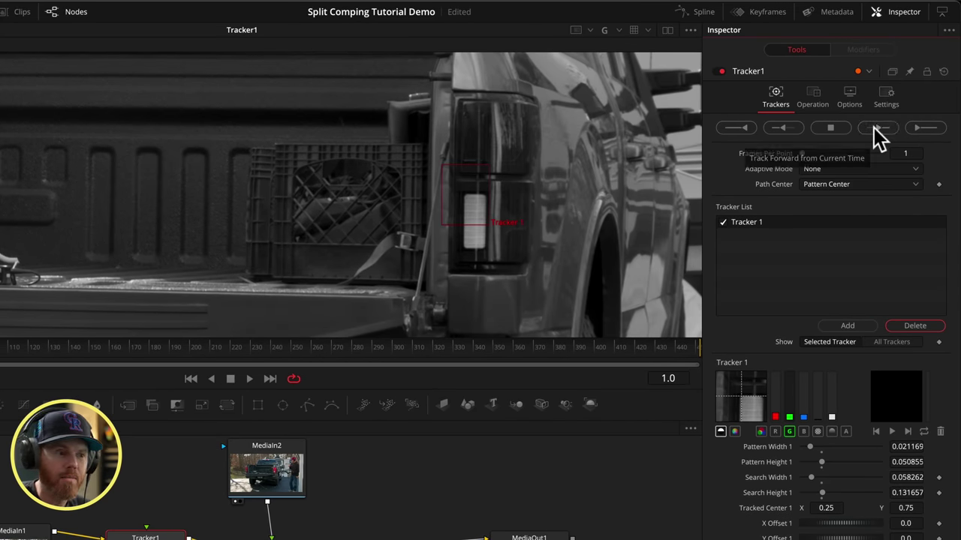
- Track the tail light forward over frames 1 to 451 and dismiss the completion message
click(874, 128)
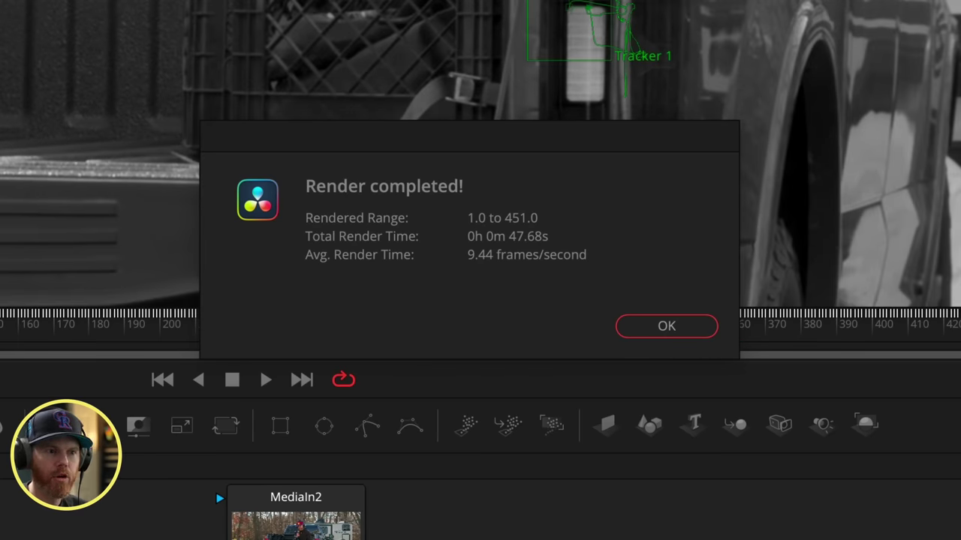
click(667, 326)
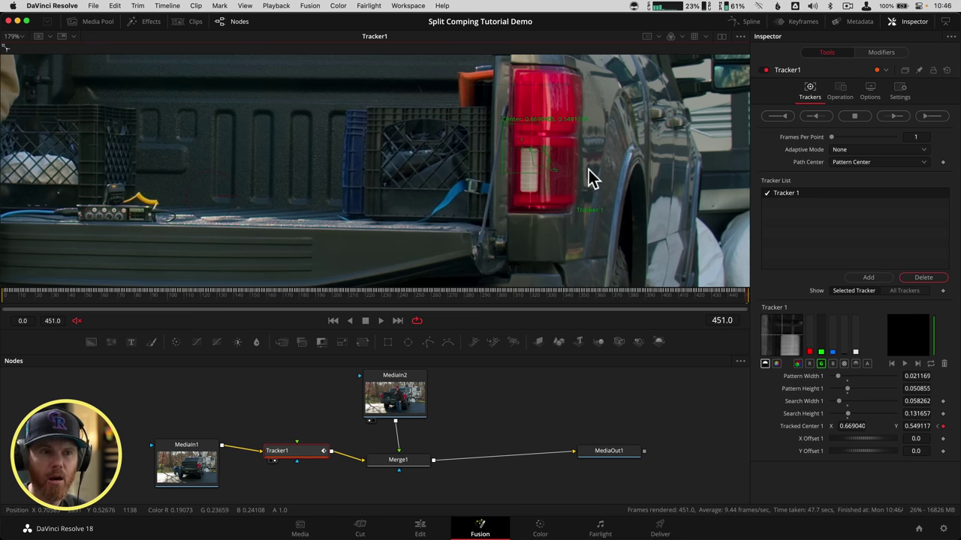
scroll(588, 169, up, 5)
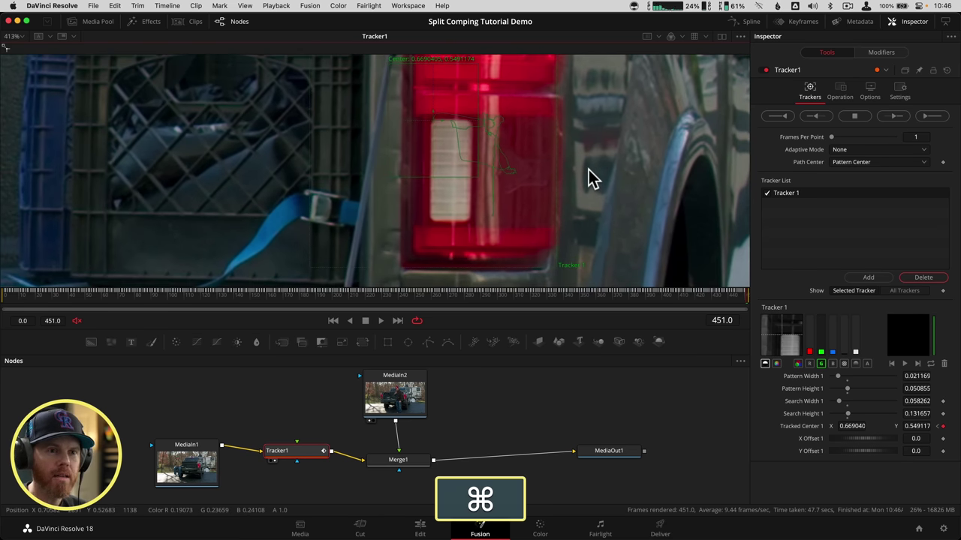
- Set Tracker1's Operation to Match Move and Merge to BG only
click(841, 93)
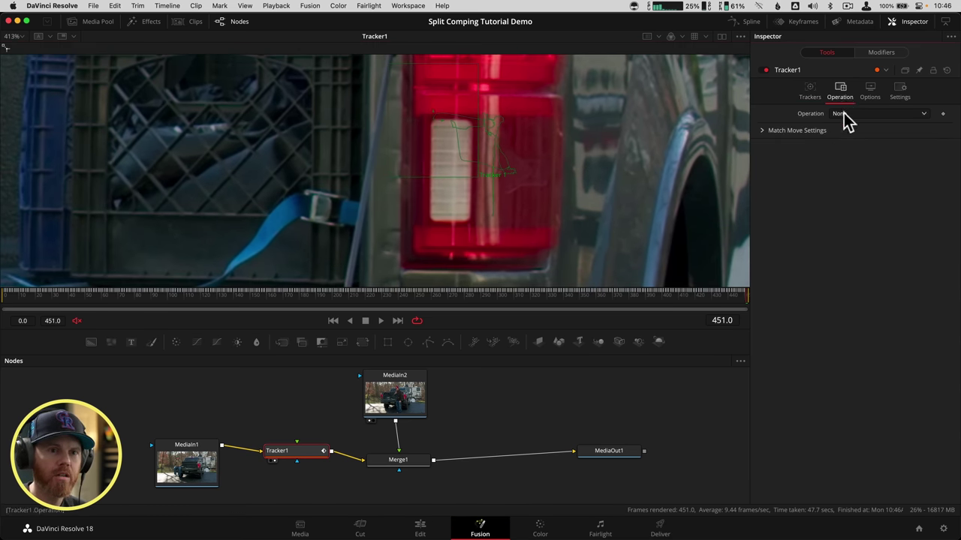
click(844, 113)
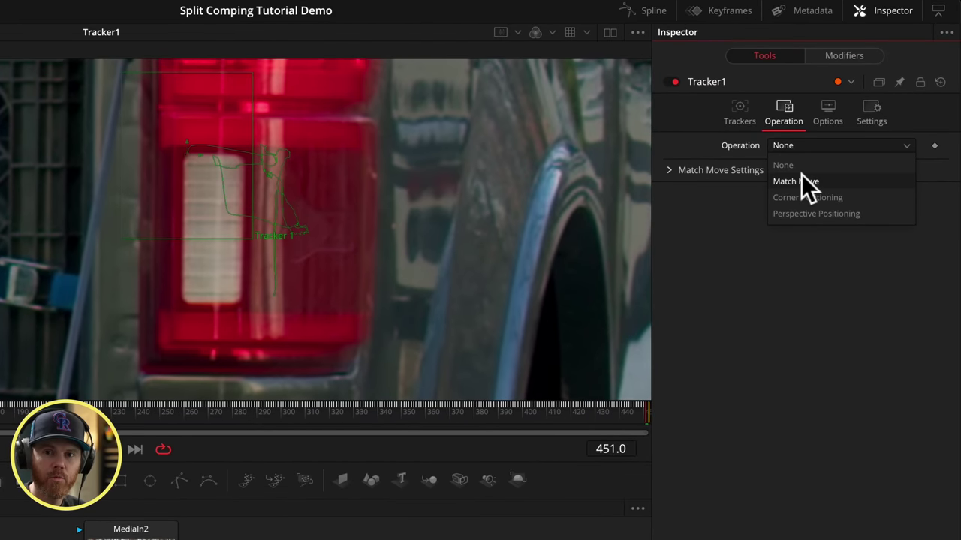
click(800, 176)
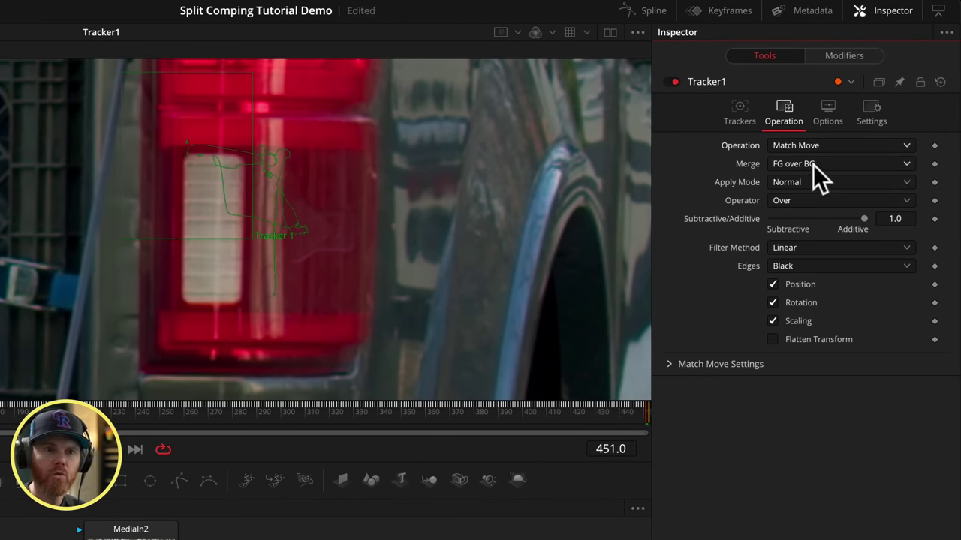
click(813, 165)
click(813, 186)
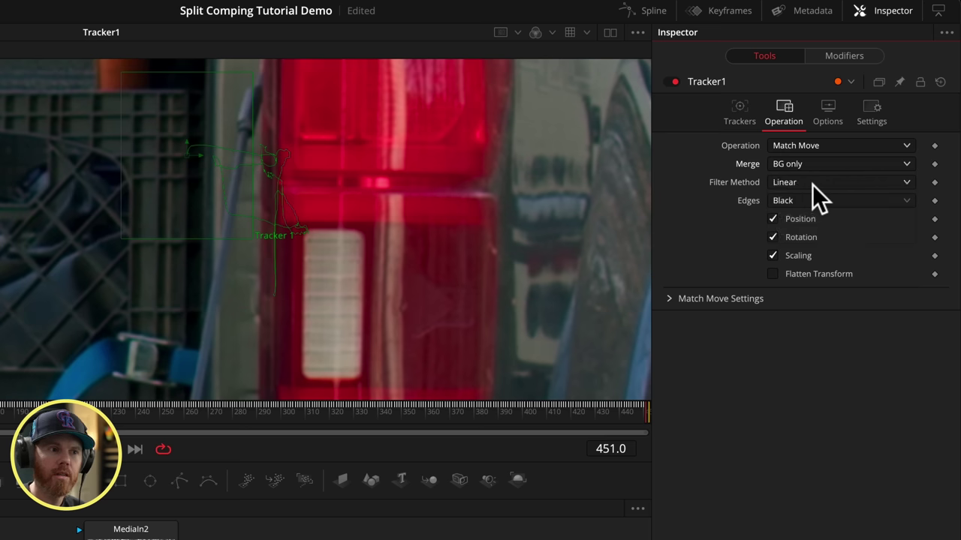
scroll(304, 237, up, 3)
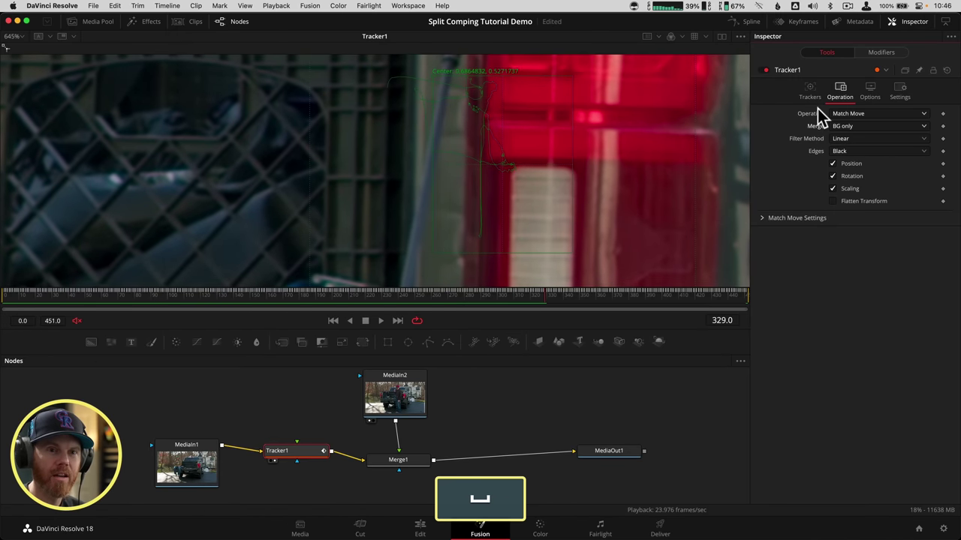
- Reset the tracker operation to None and fit the whole frame in the viewer
click(851, 115)
click(856, 126)
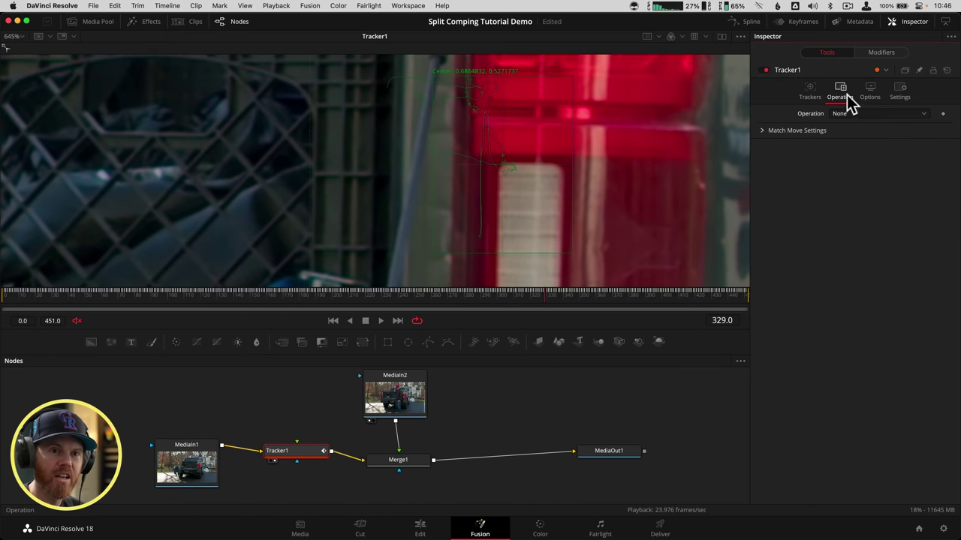
click(815, 94)
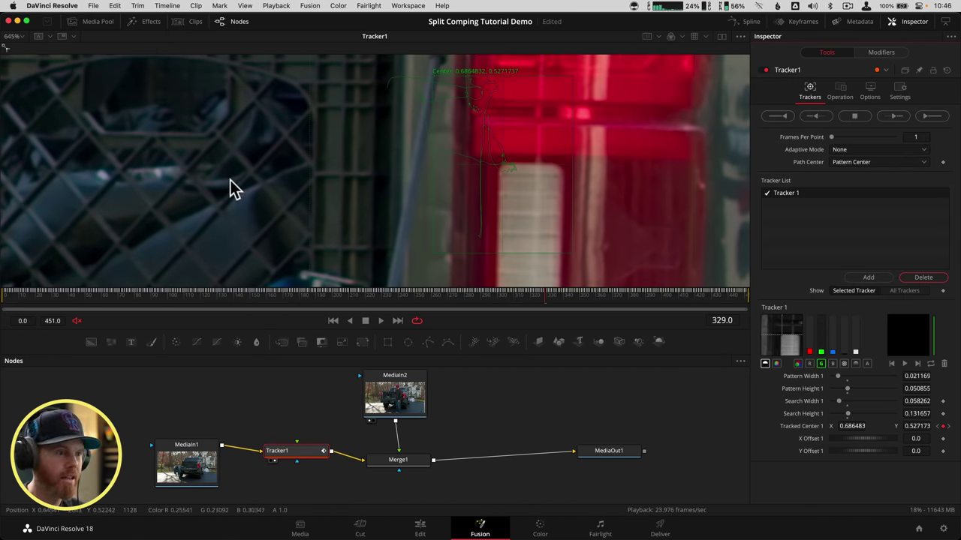
key(super+f)
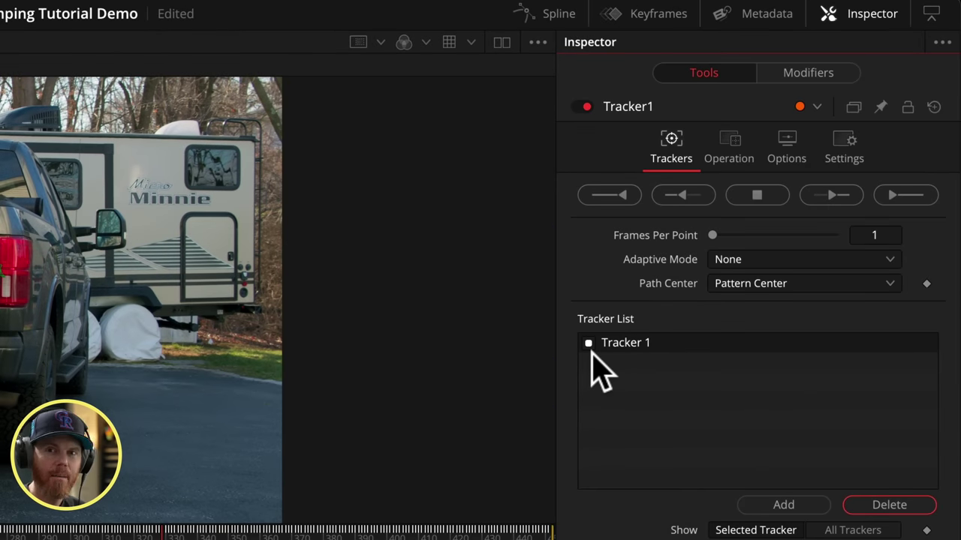
- Rename Tracker 1 in the Tracker List to 'tail light'
double_click(635, 344)
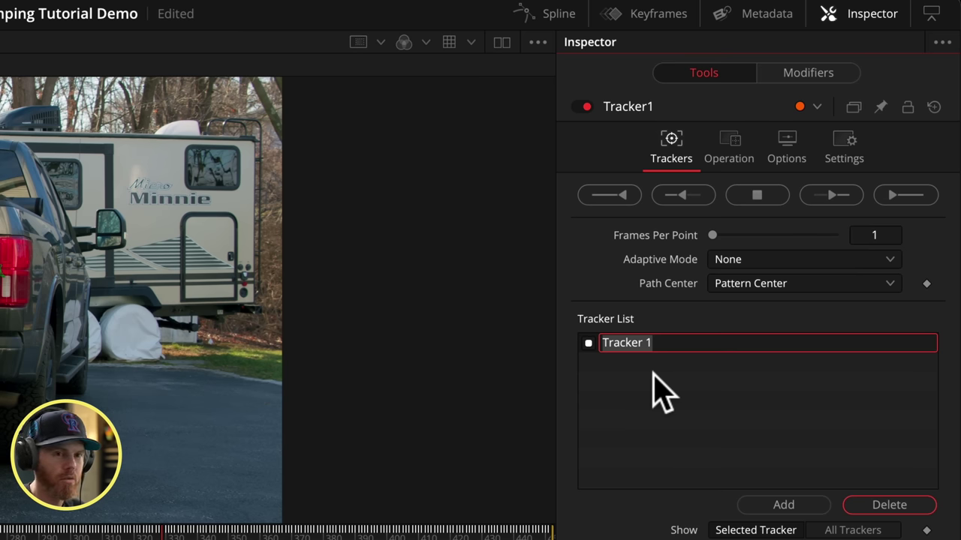
text(tail light)
key(Return)
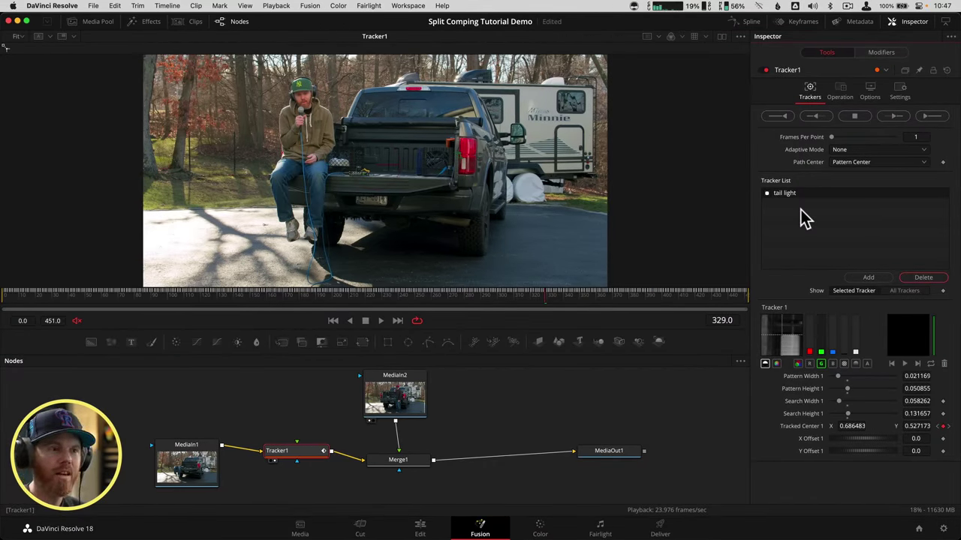
- Add Tracker 2, fit its pattern box tightly on the milk crate, and track forward from frame 0
click(878, 281)
drag(544, 297, 9, 293)
drag(483, 105, 328, 157)
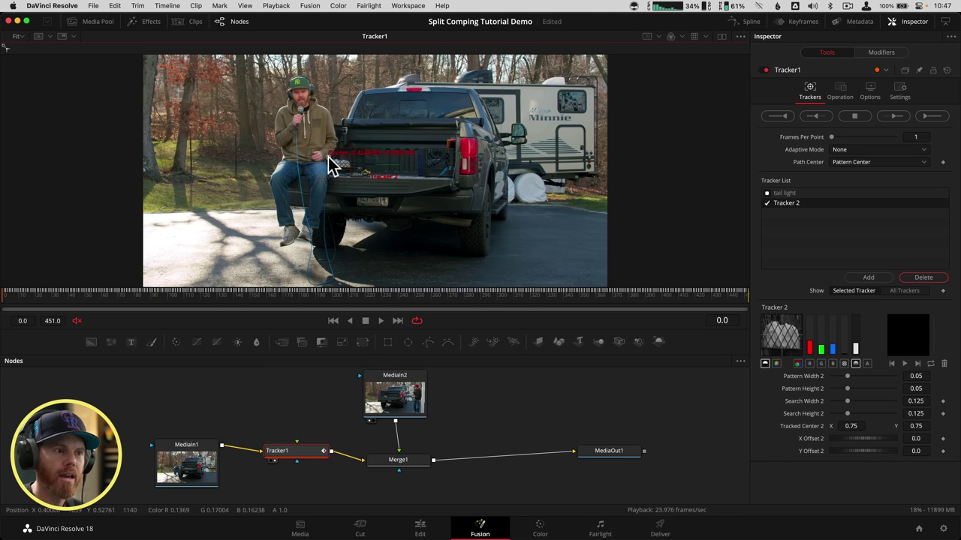
scroll(328, 157, up, 5)
scroll(328, 158, up, 4)
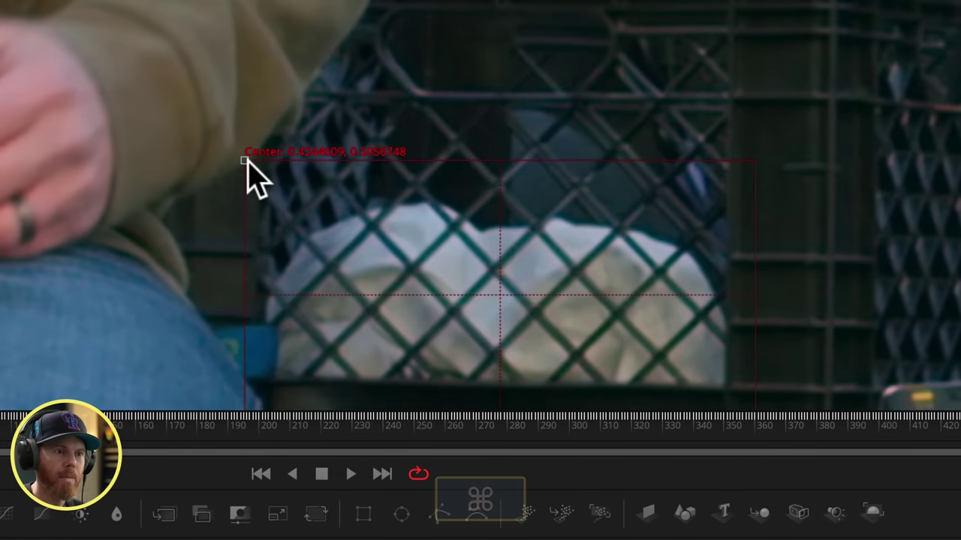
drag(247, 160, 199, 98)
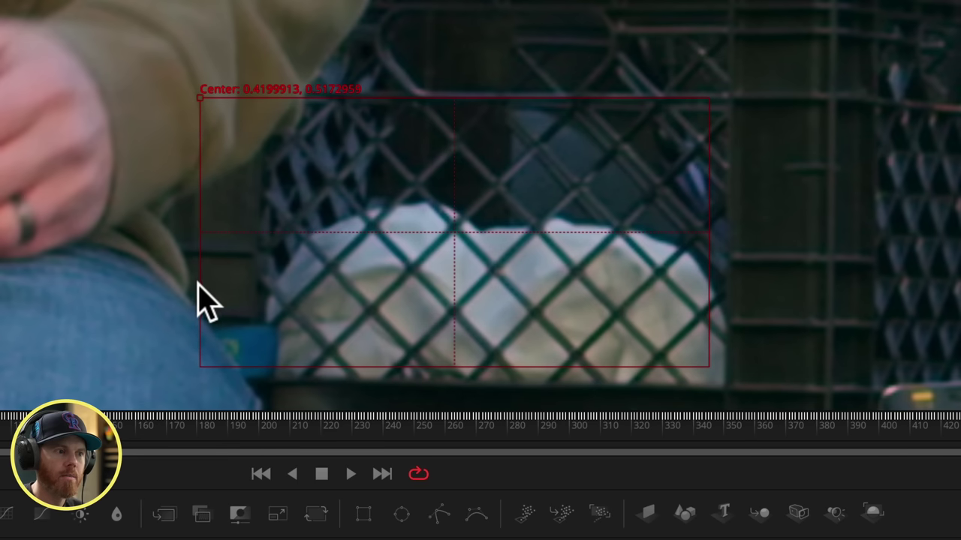
drag(198, 293, 326, 287)
drag(491, 98, 493, 191)
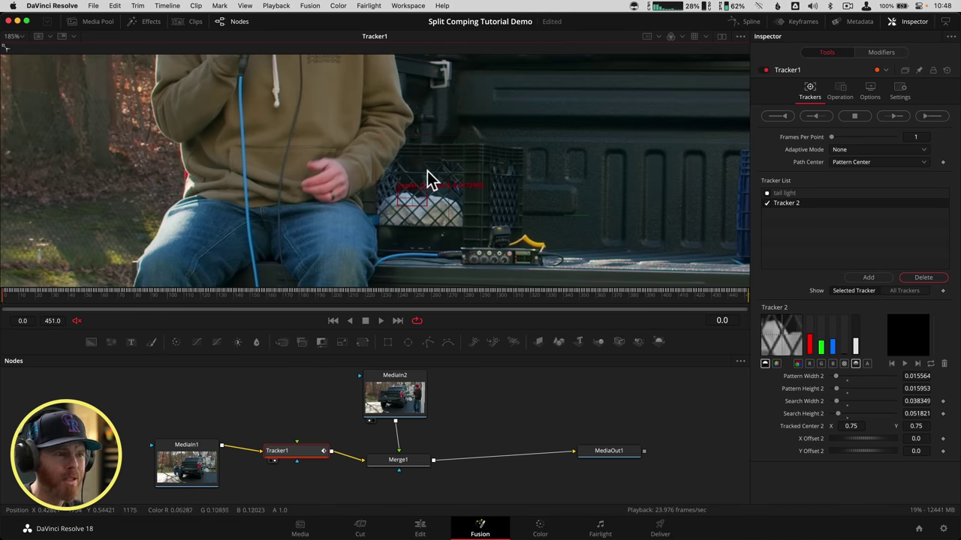
click(931, 117)
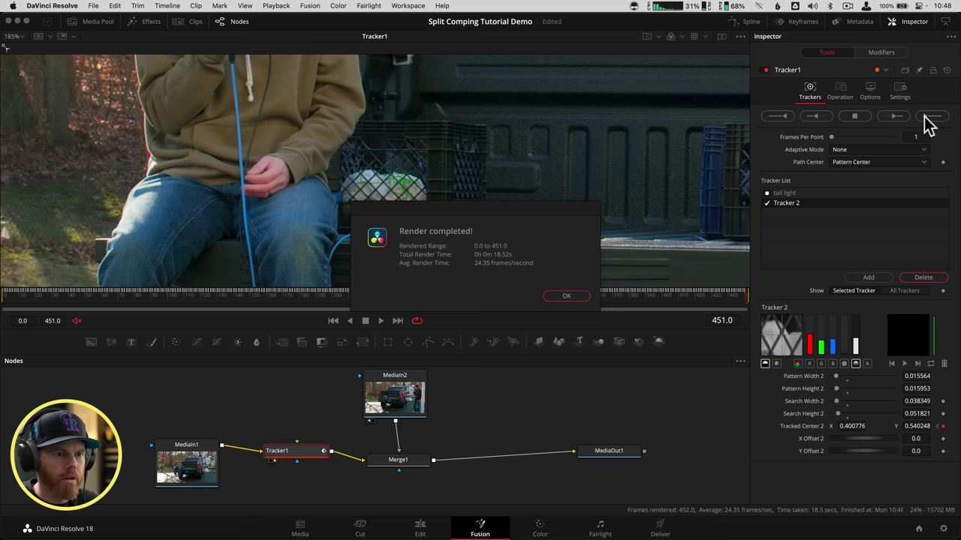
- Dismiss the completion message and rename Tracker 2 to 'milk'
click(579, 297)
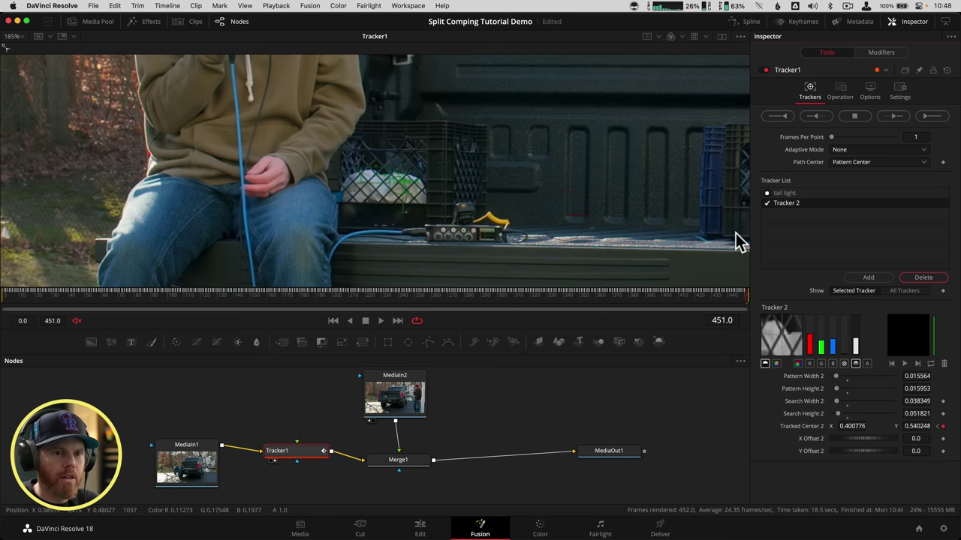
double_click(780, 203)
text(mic)
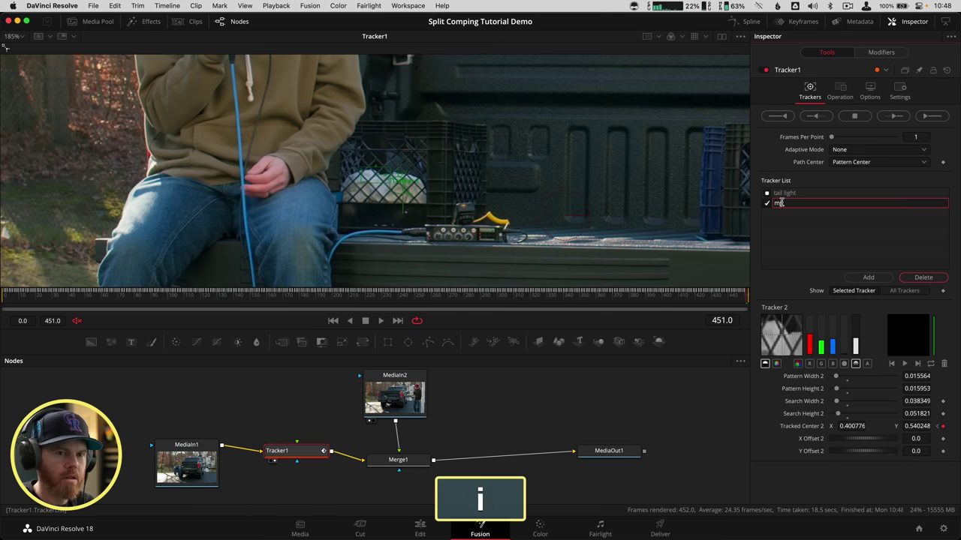
key(Return)
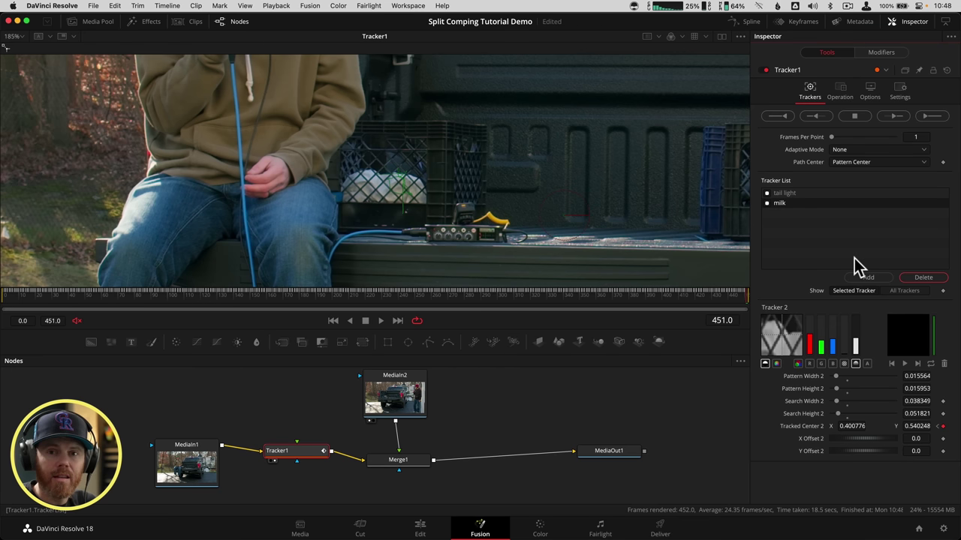
scroll(524, 248, down, 3)
scroll(408, 230, up, 6)
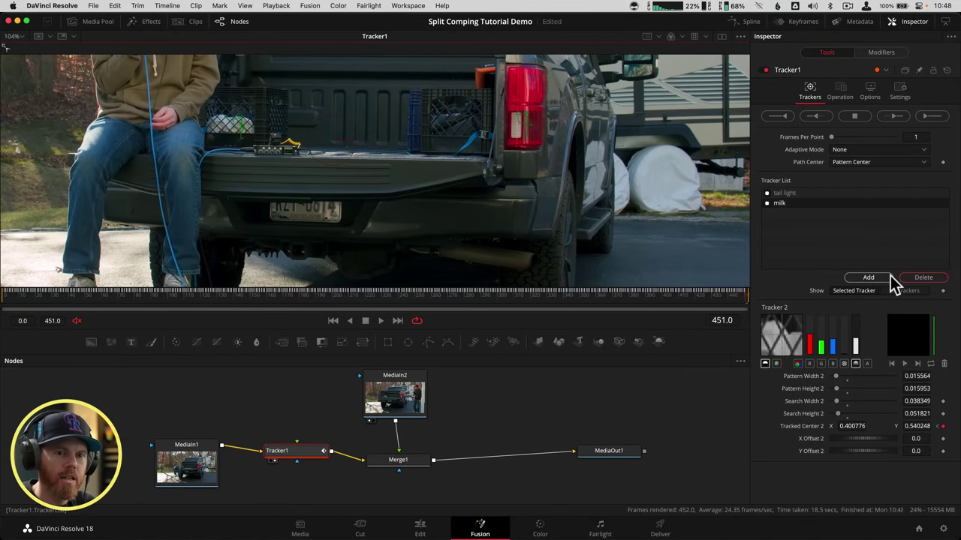
- Add Tracker 3 on the licence plate and track it in reverse using the red channel
click(869, 278)
scroll(229, 242, down, 4)
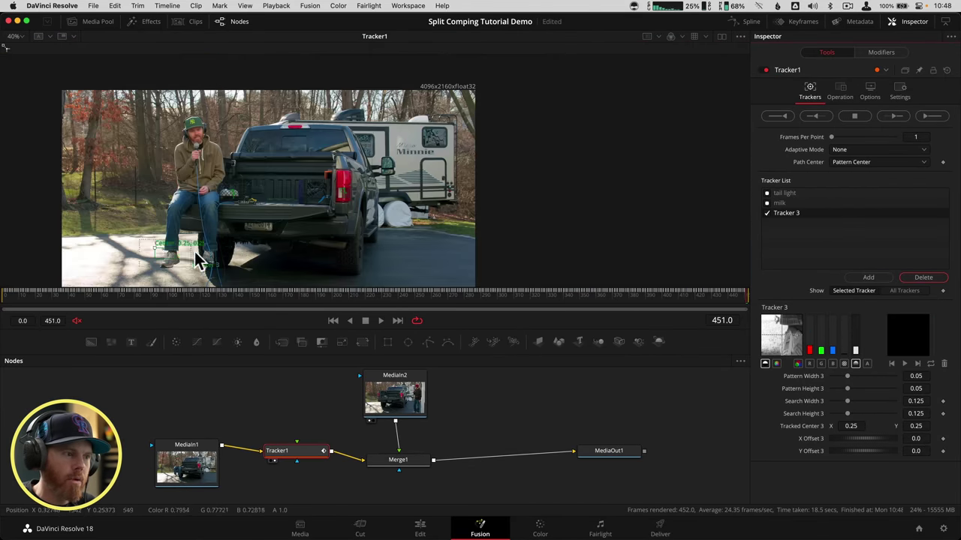
drag(156, 249, 256, 223)
scroll(256, 224, up, 8)
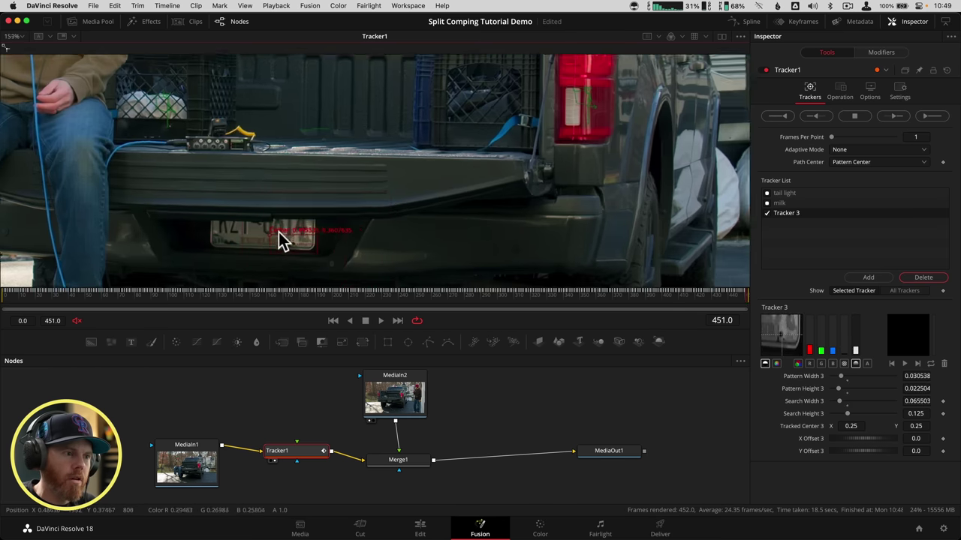
scroll(256, 239, down, 5)
key(r)
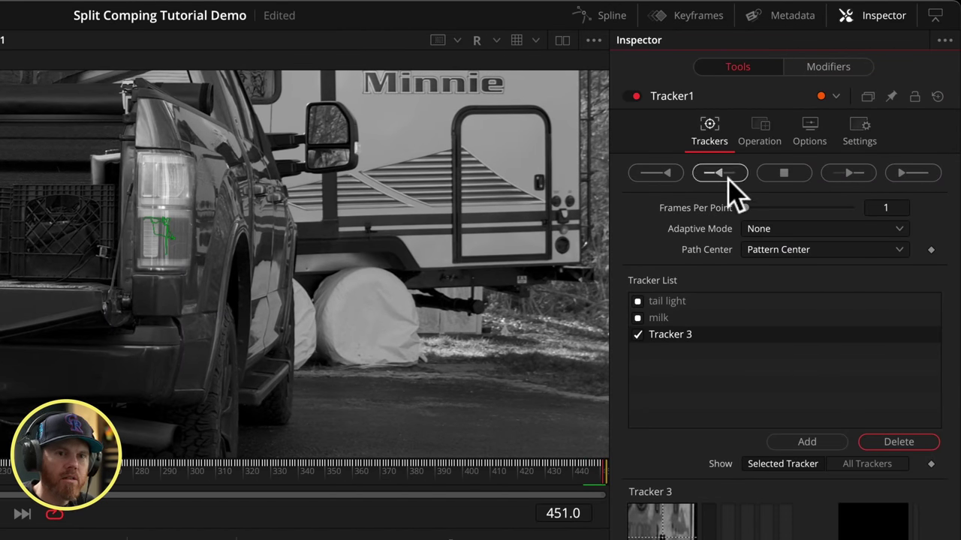
click(721, 174)
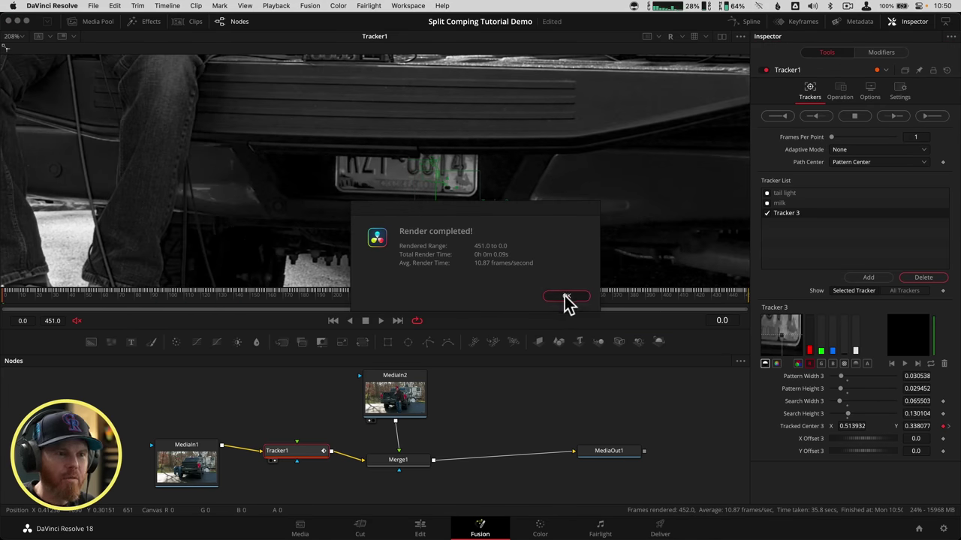
- Dismiss the render message, fit the full-colour frame, and rename Tracker 3 to 'license plate'
click(567, 297)
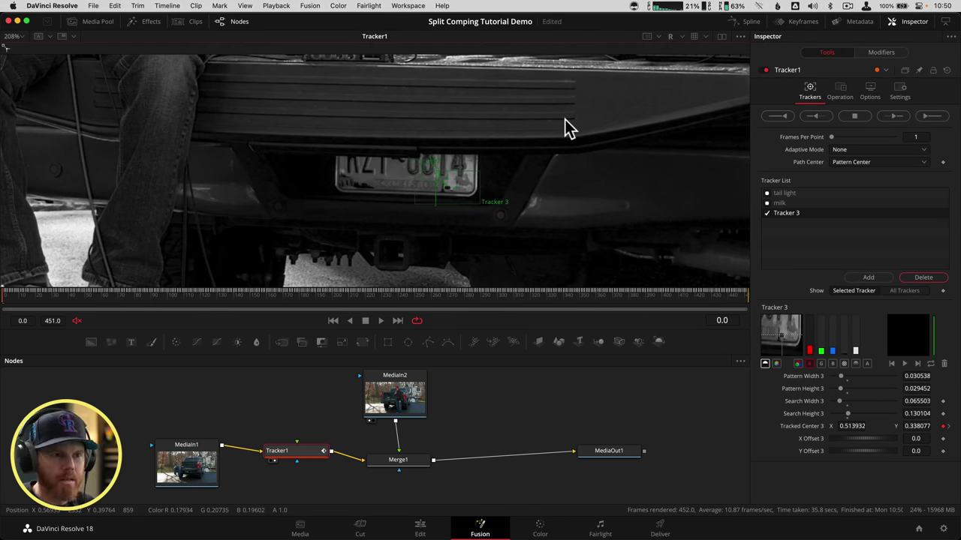
key(c)
key(super+f)
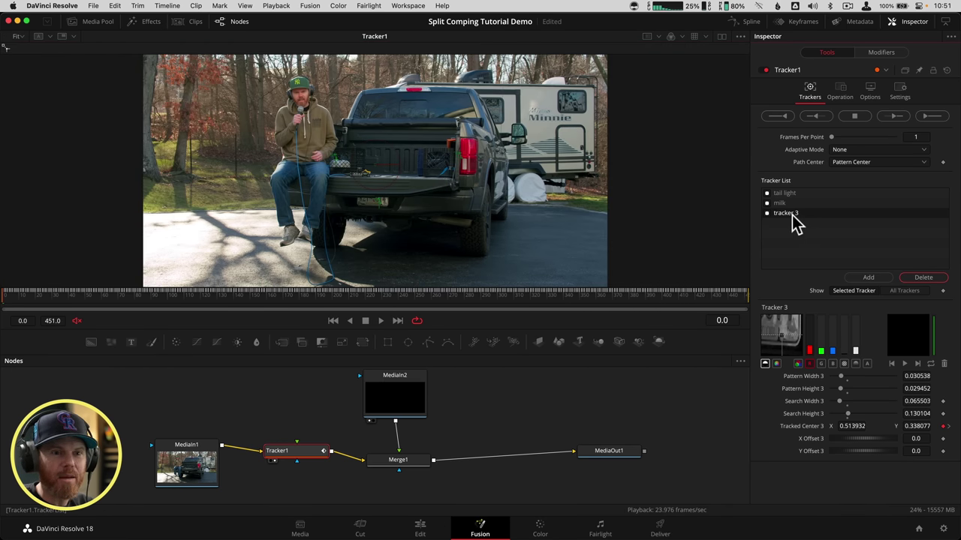
text(lic)
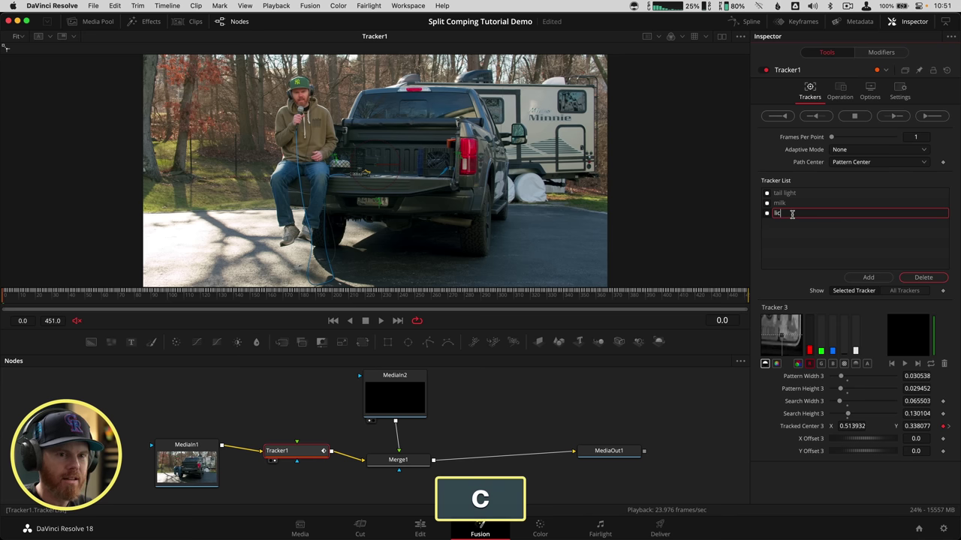
text(ense plate)
key(Return)
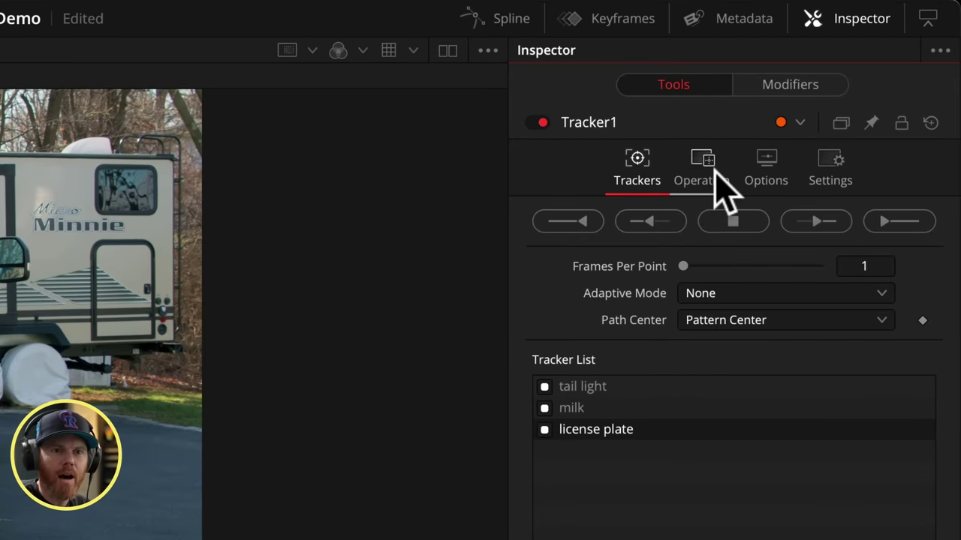
- Set Tracker1's operation to Match Move, keeping Merge at BG only
click(844, 93)
click(714, 213)
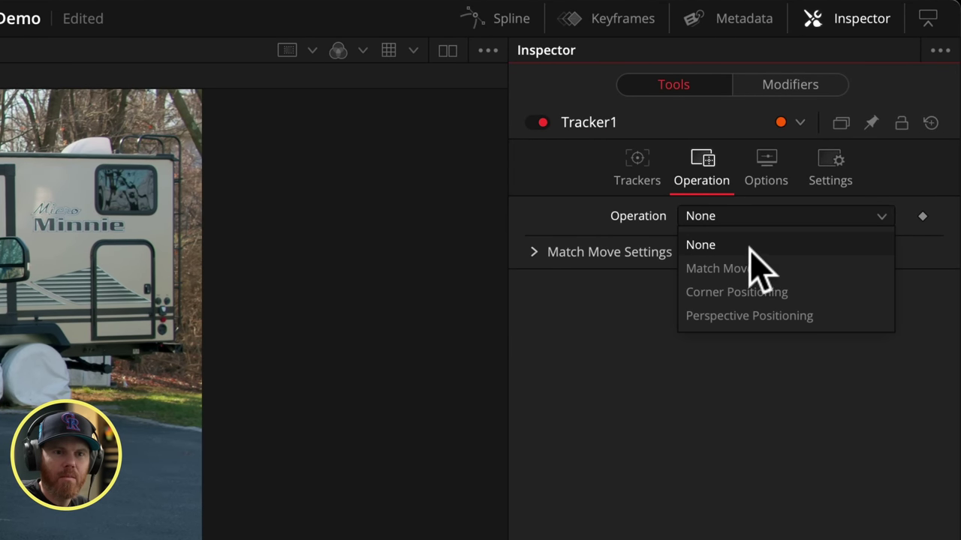
click(777, 270)
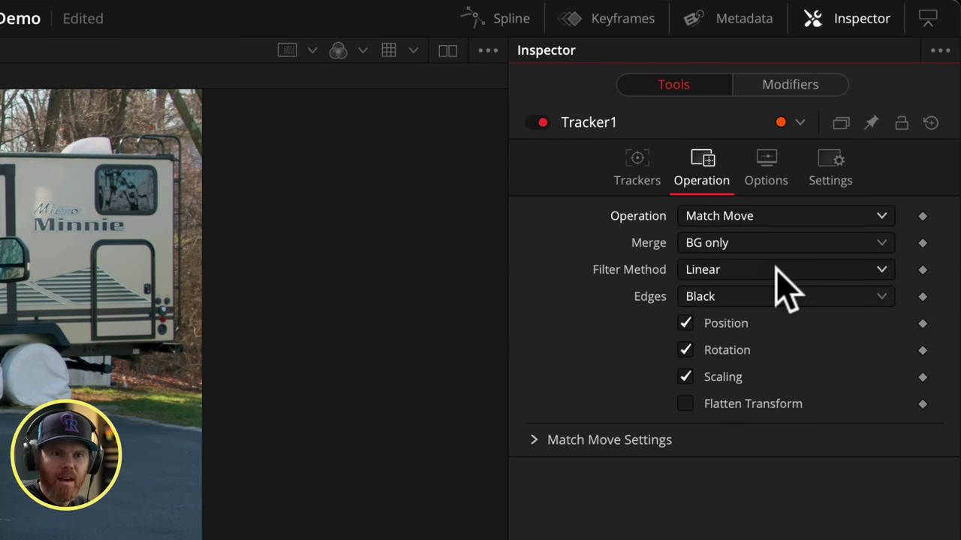
click(787, 248)
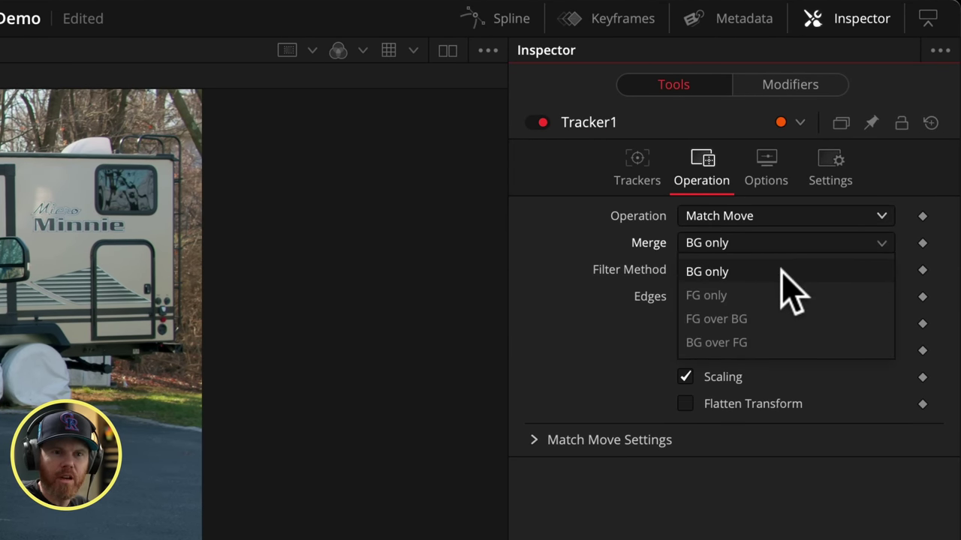
click(781, 272)
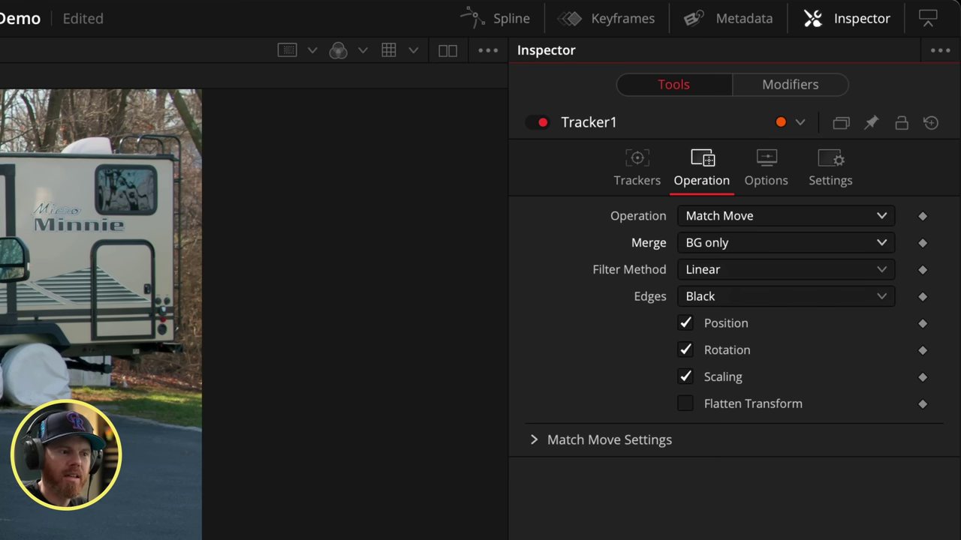
- Play back the match-moved plate to see the gaps at its edges
key(space)
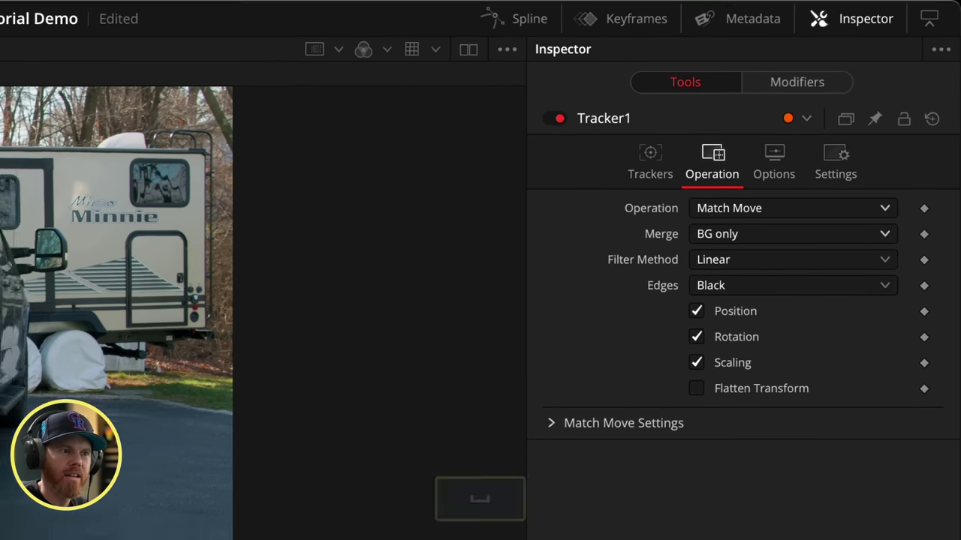
key(super)
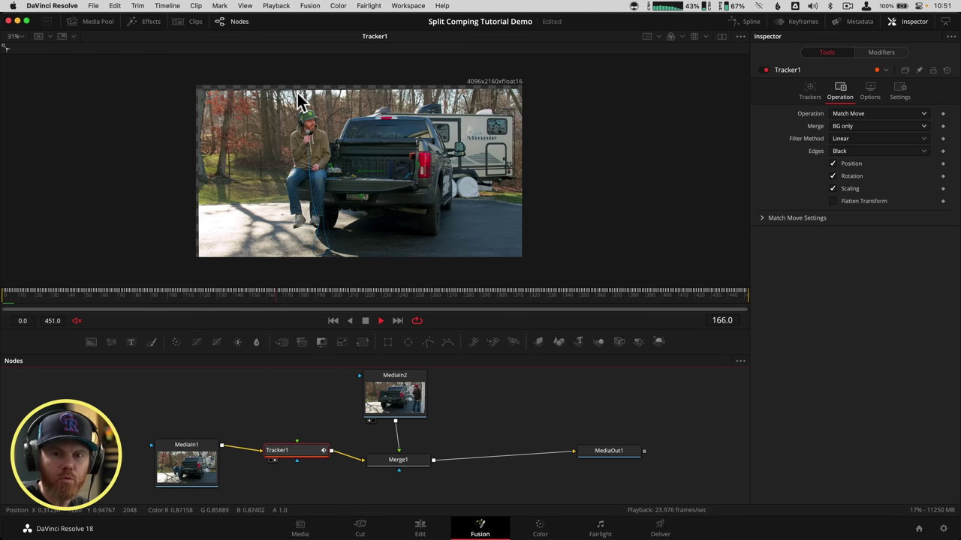
super+scroll(297, 93, up, 6)
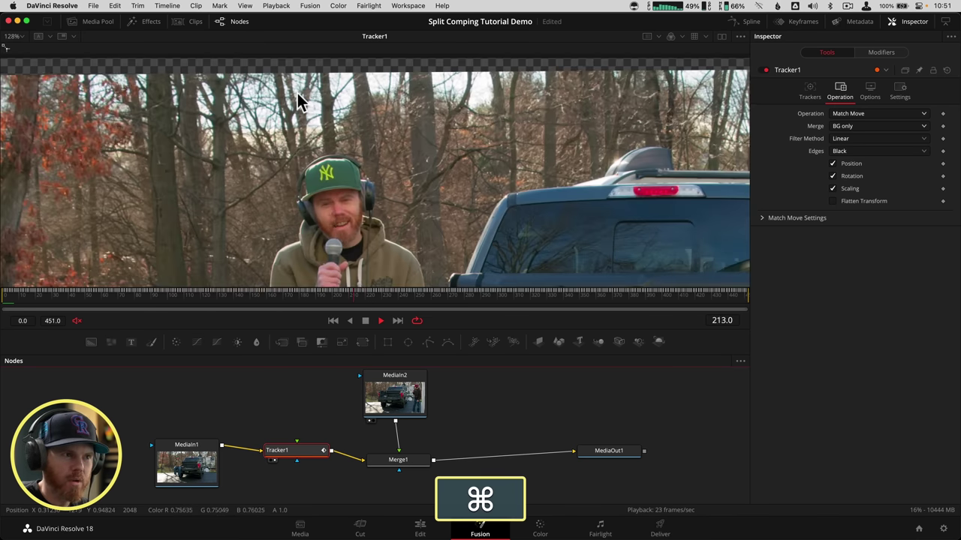
super+scroll(298, 93, down, 6)
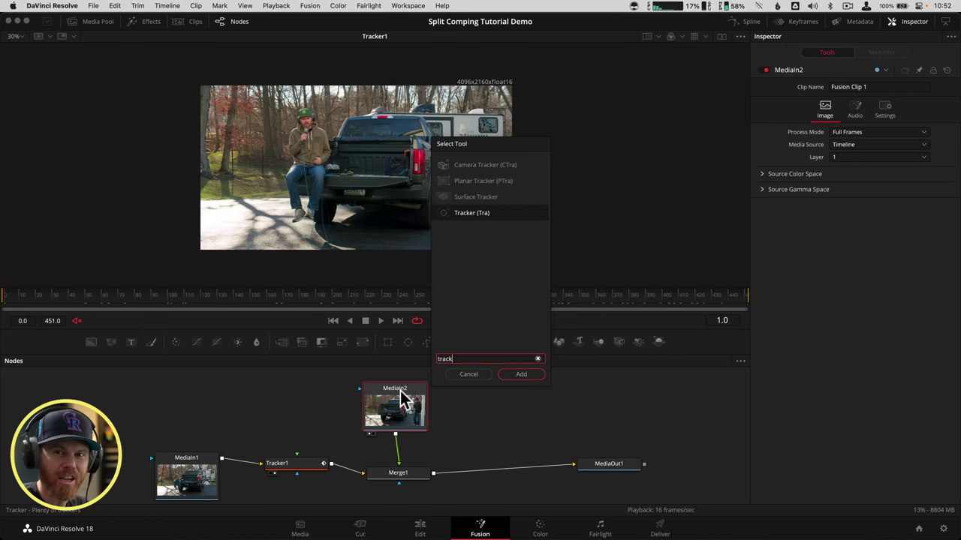
- Insert Tracker2 after MediaIn2 and track its points forward and backward through the second plate
key(Return)
key(1)
scroll(332, 157, up, 5)
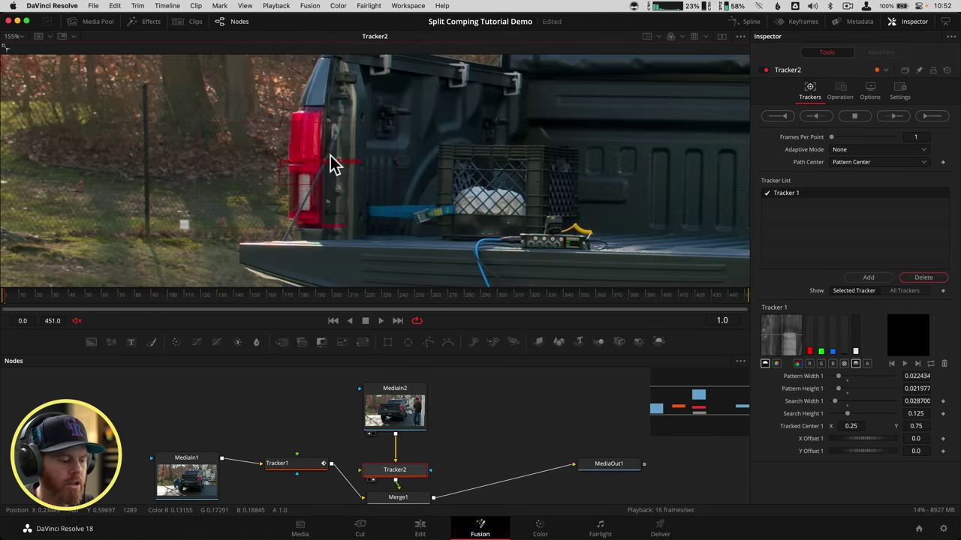
click(896, 115)
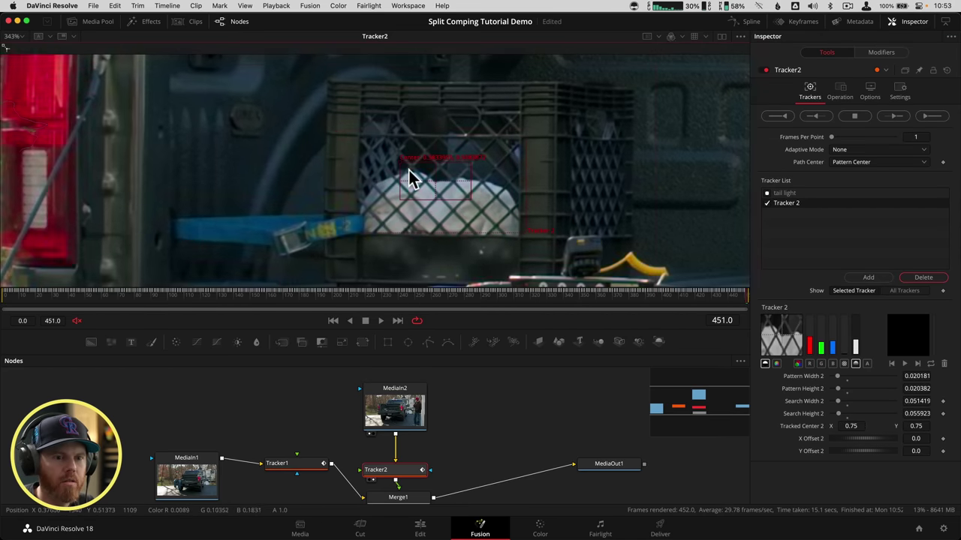
click(776, 115)
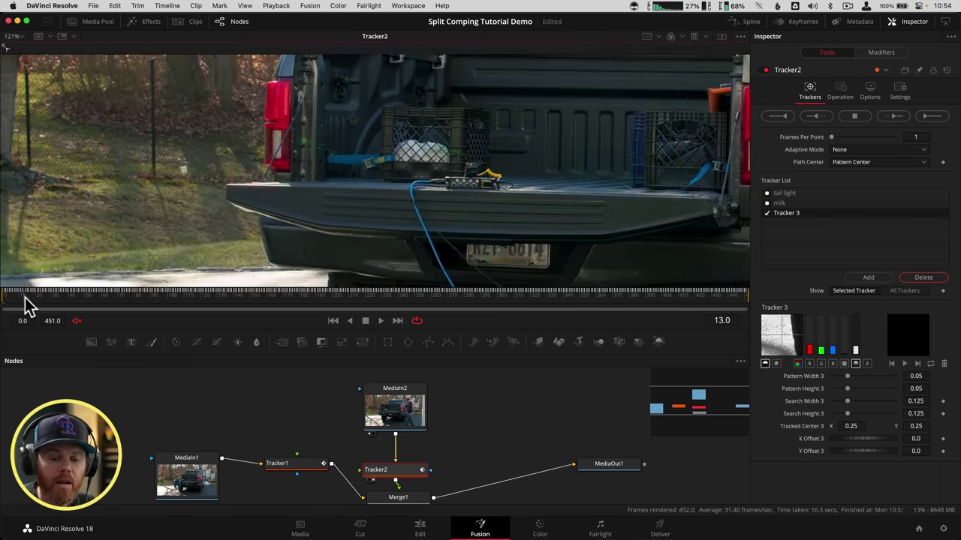
drag(24, 303, 162, 304)
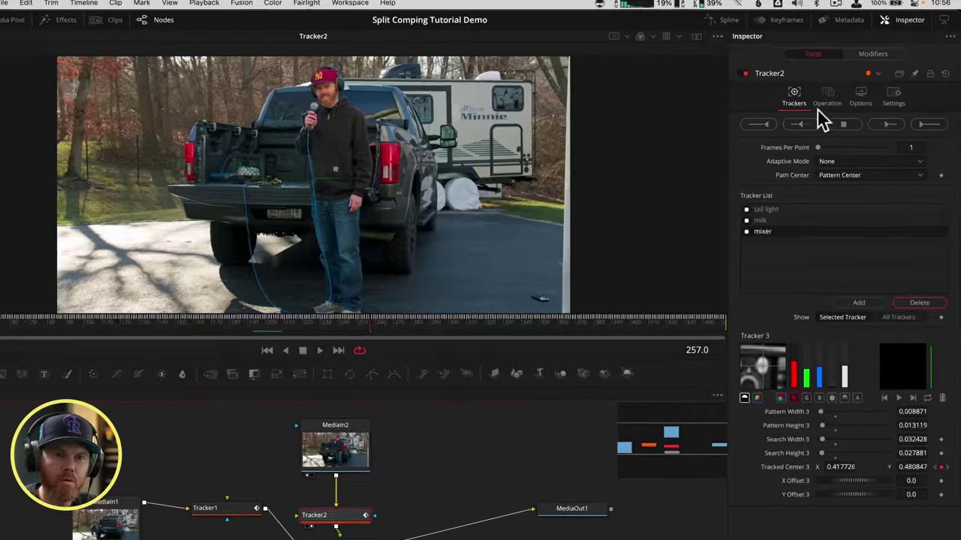
- Set Tracker2 to Match Move with Merge BG only, then save the project
click(837, 92)
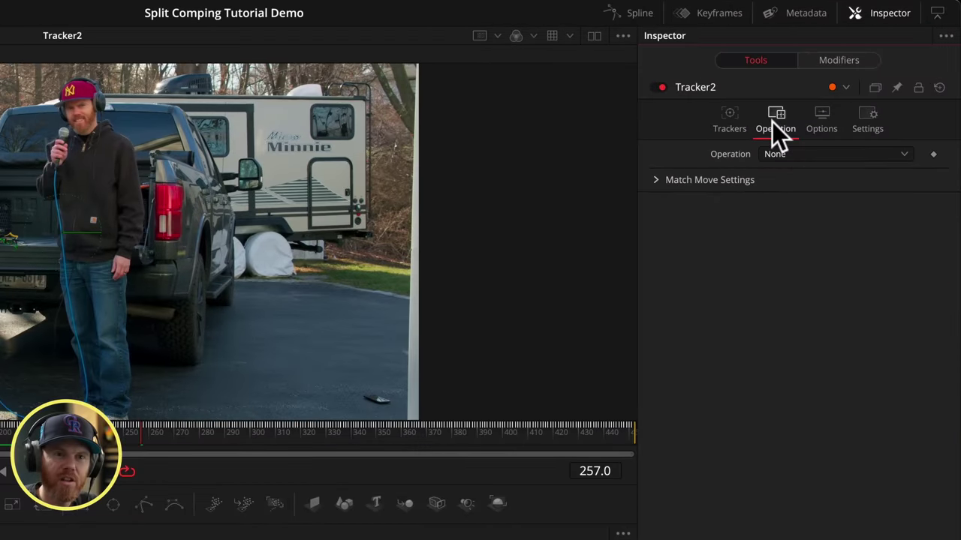
click(803, 153)
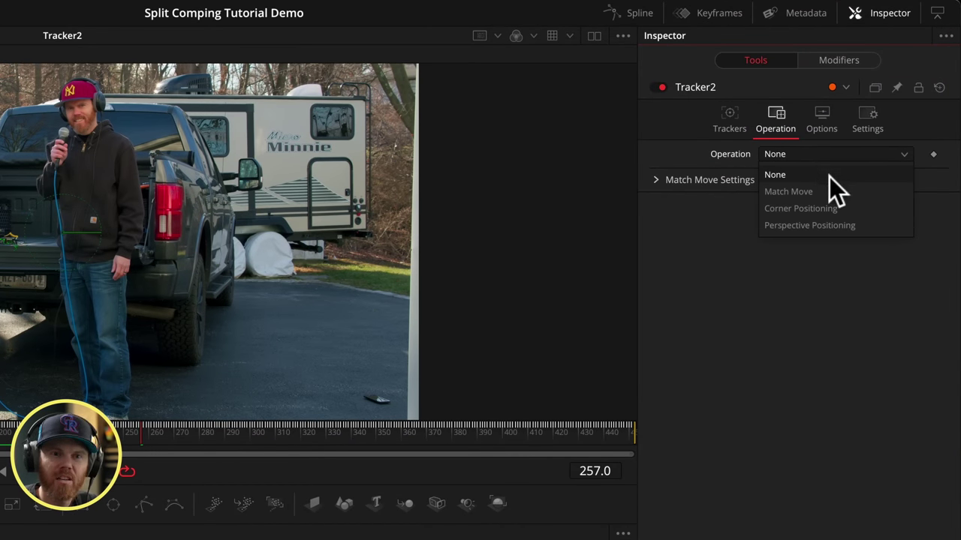
click(842, 192)
click(855, 171)
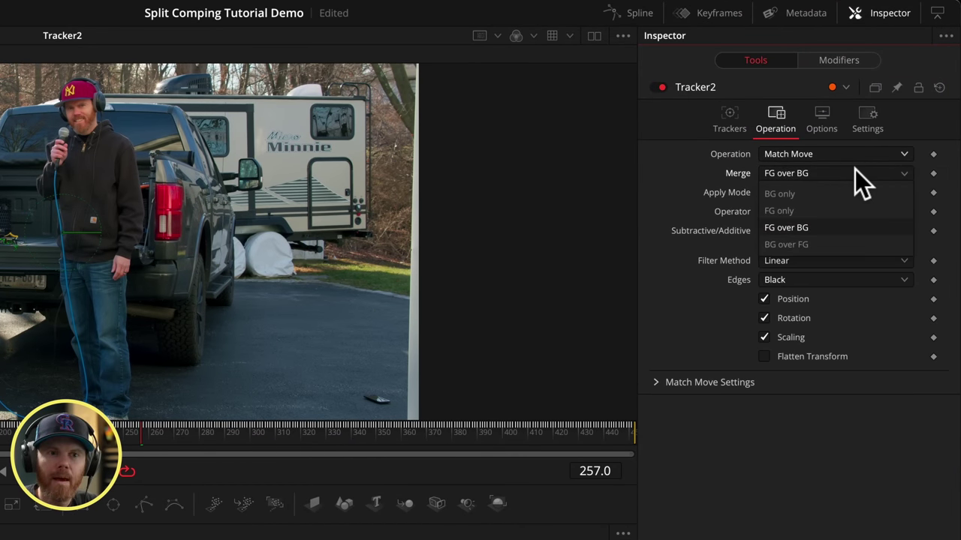
click(849, 195)
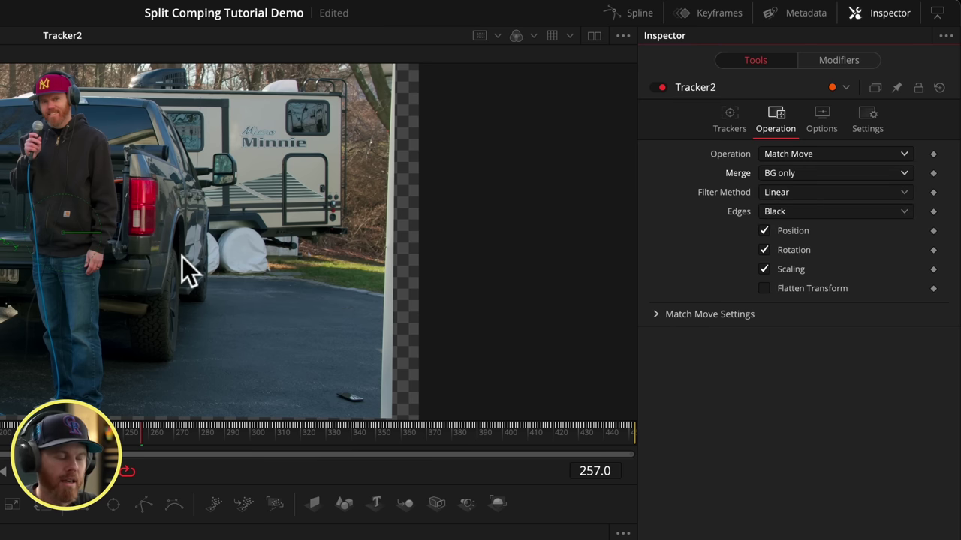
key(alt+super+s)
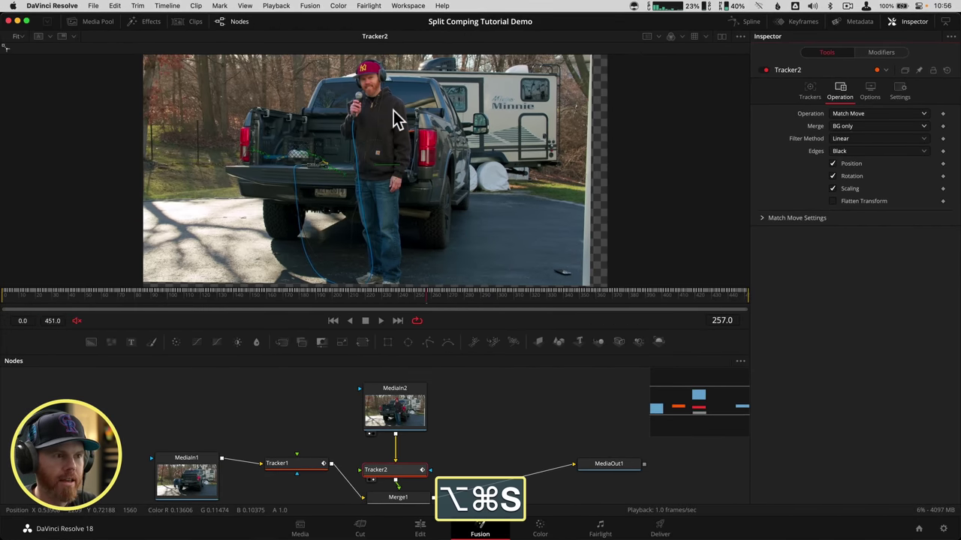
- Recentre the shrunken image in the viewer and play back to check the motion match
scroll(400, 124, down, 2)
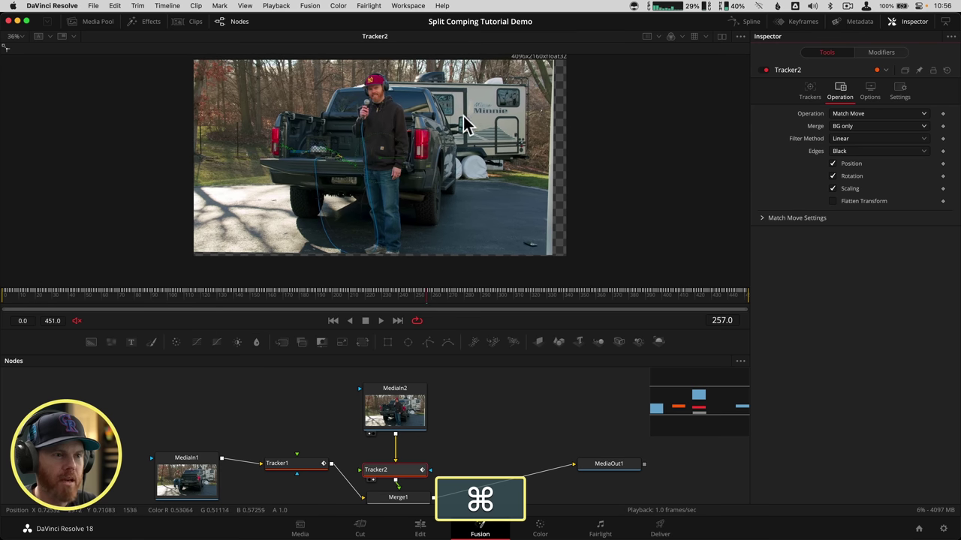
drag(463, 118, 488, 130)
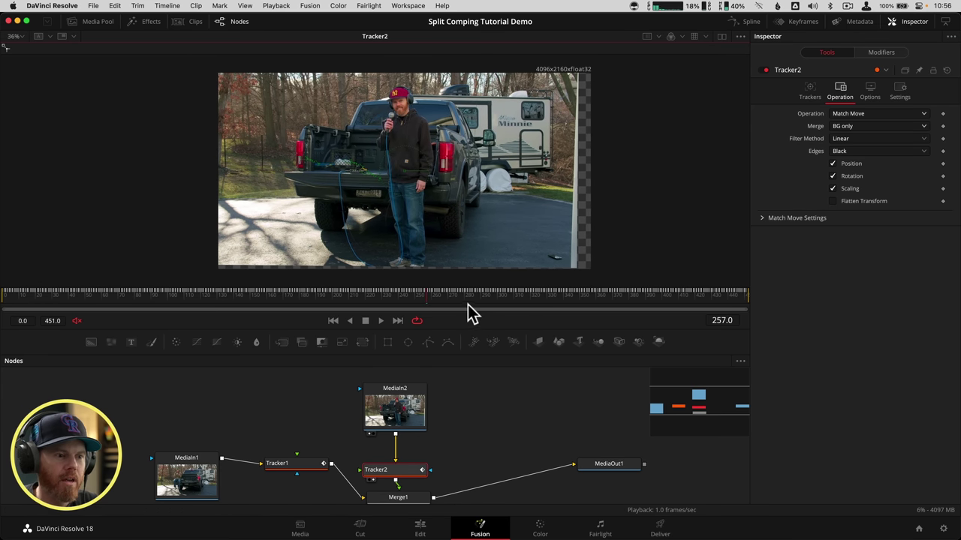
key(space)
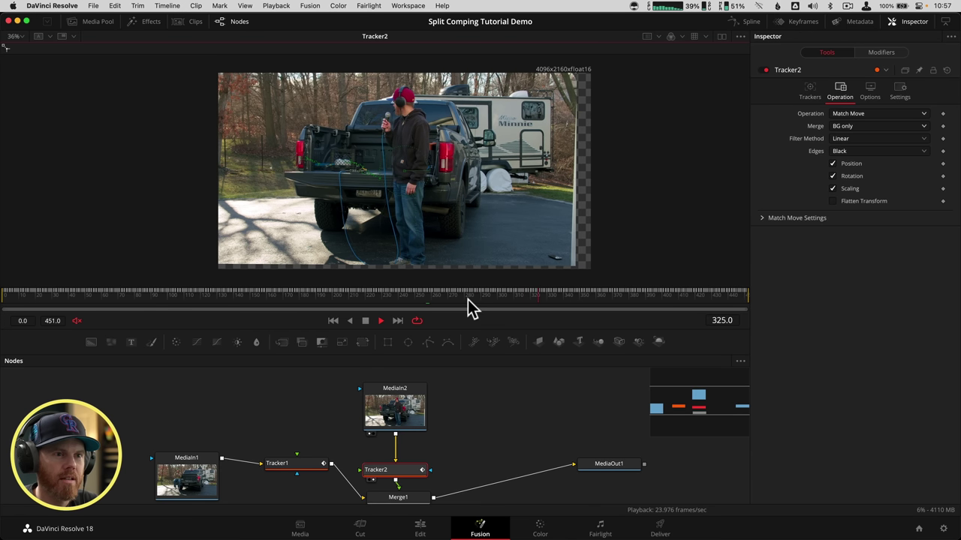
scroll(502, 238, down, 2)
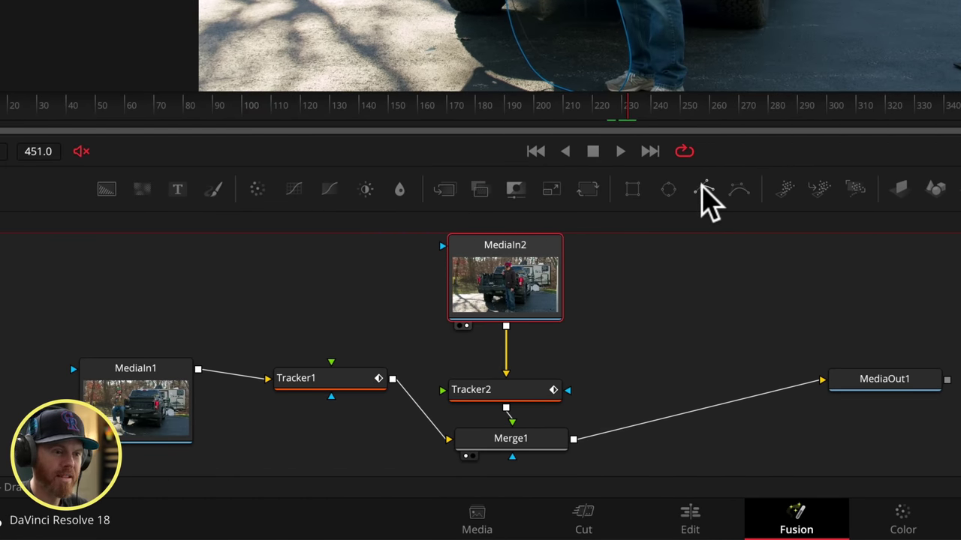
- Add a Polygon1 mask node, remove its Polygon1Polyline animation, and place it next to Tracker1
drag(702, 197, 298, 435)
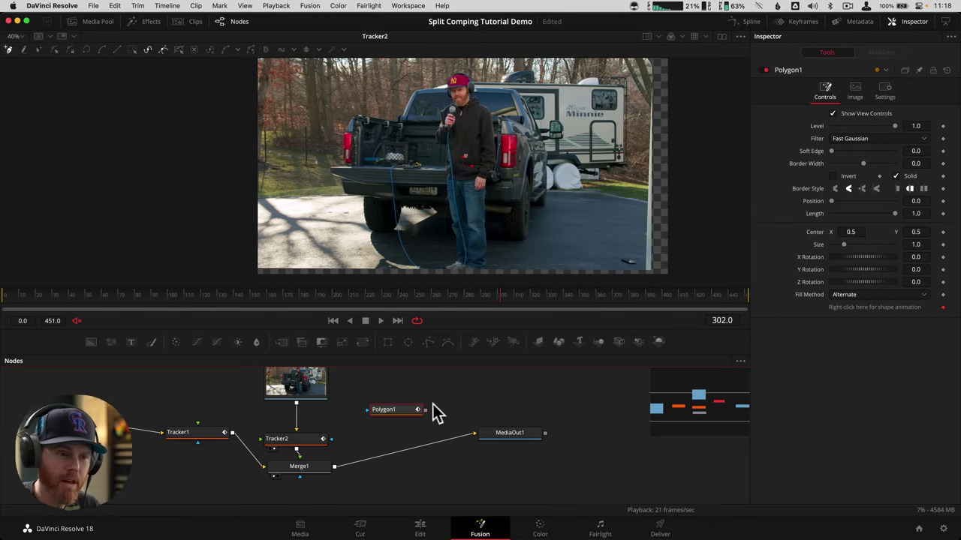
right_click(871, 309)
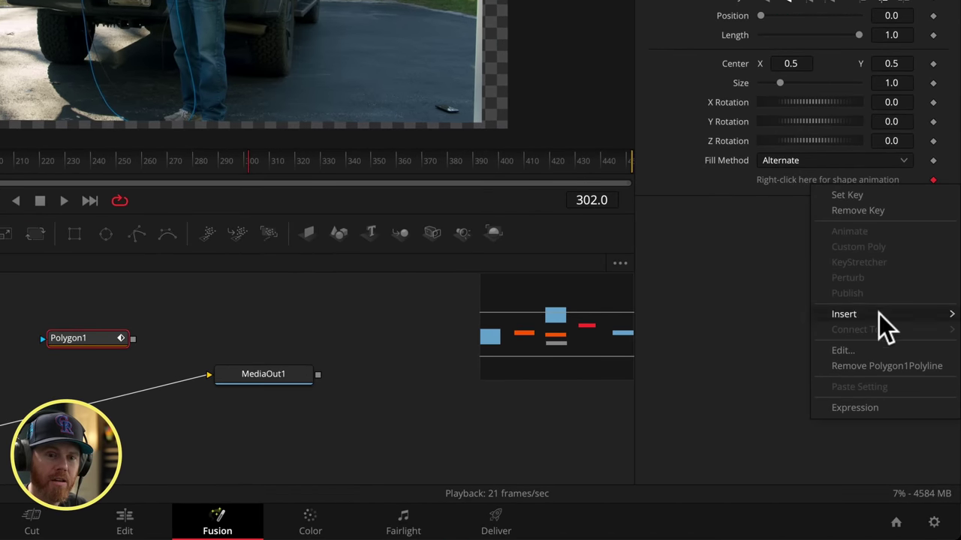
click(861, 366)
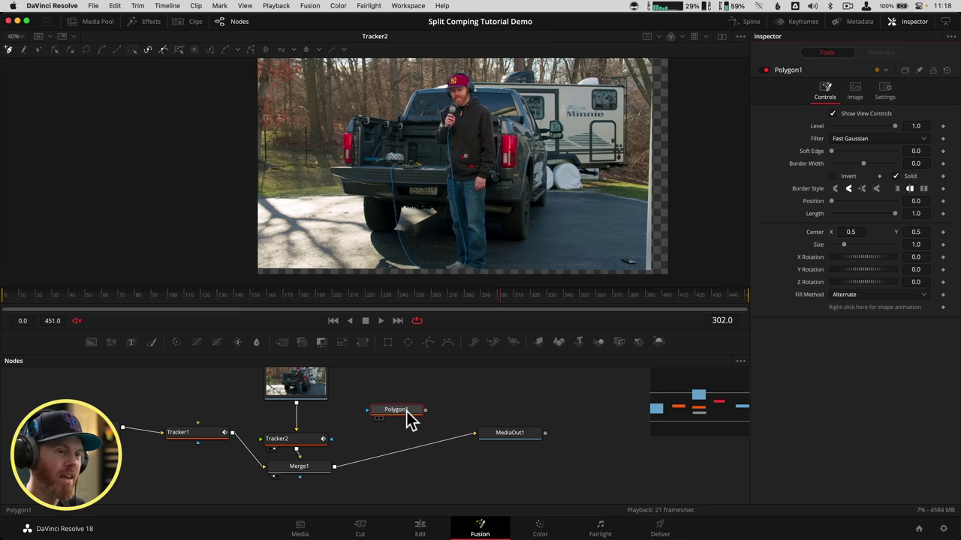
drag(405, 411, 219, 395)
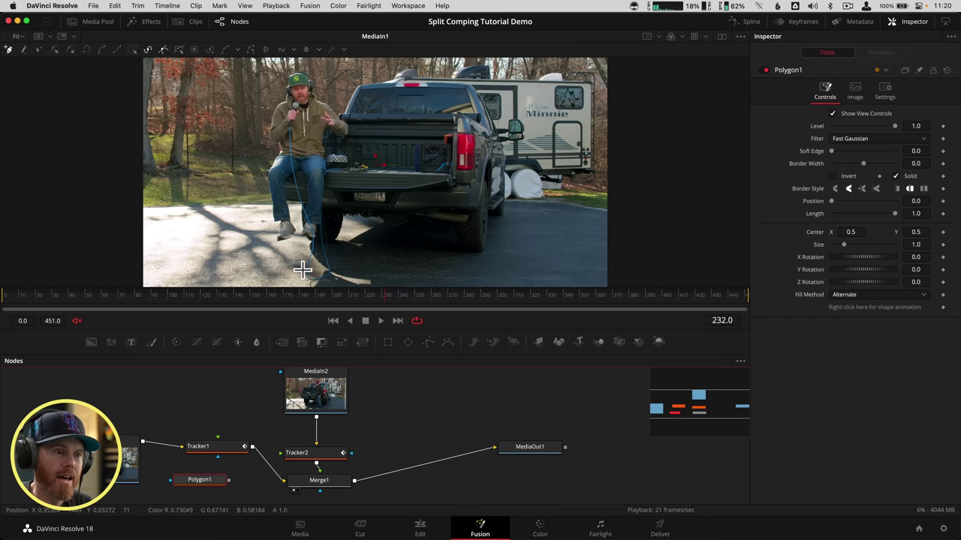
click(201, 450)
- View Tracker1 and start Polygon1 above the frame, adding points down to the truck's roof edge
key(1)
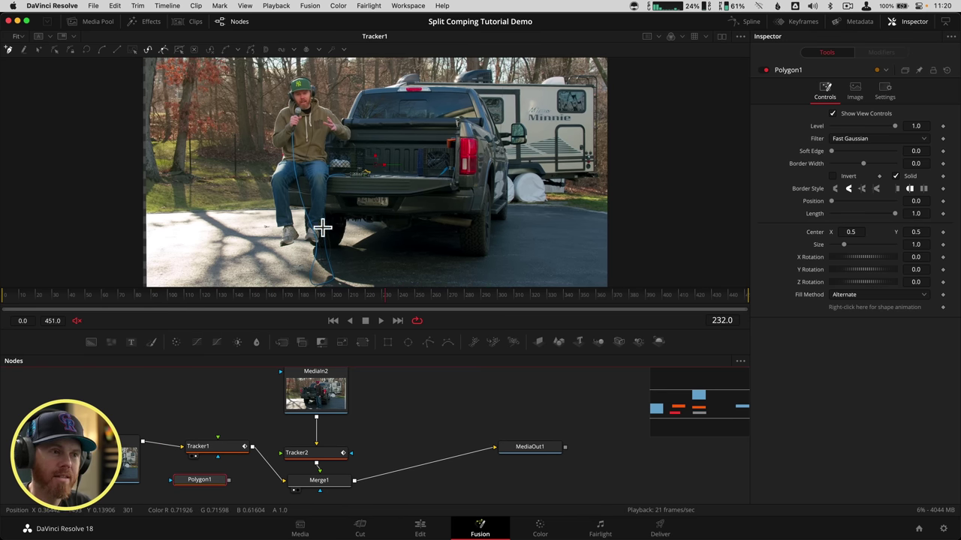
scroll(344, 146, up, 5)
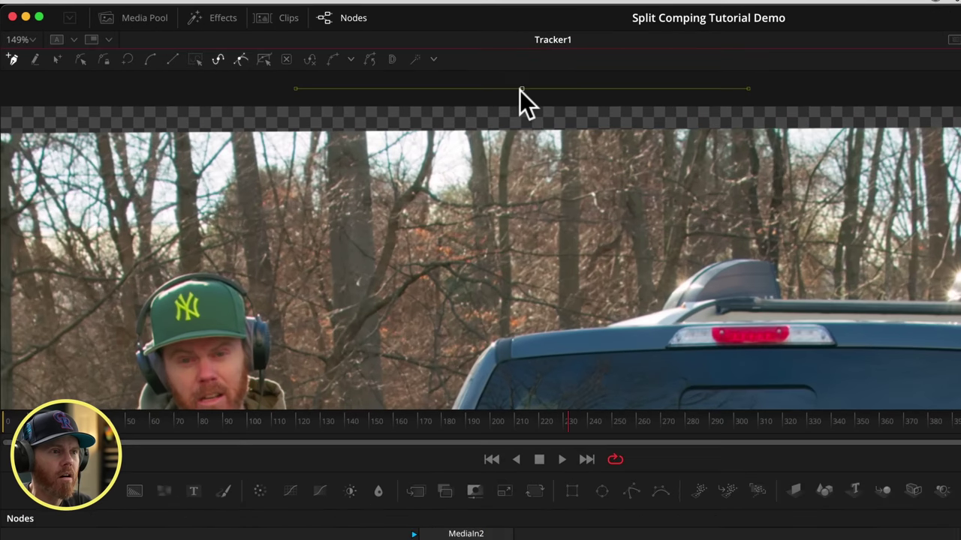
click(353, 69)
click(343, 96)
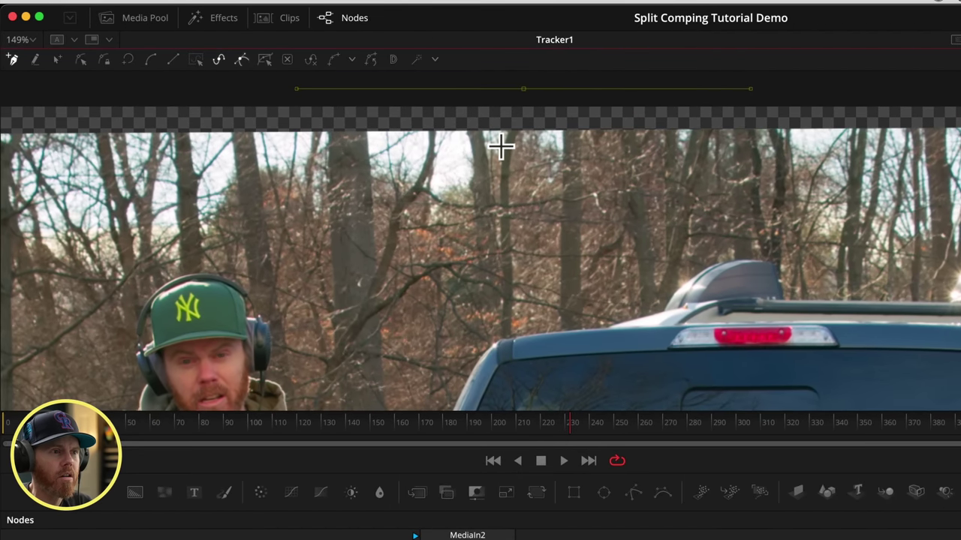
click(338, 111)
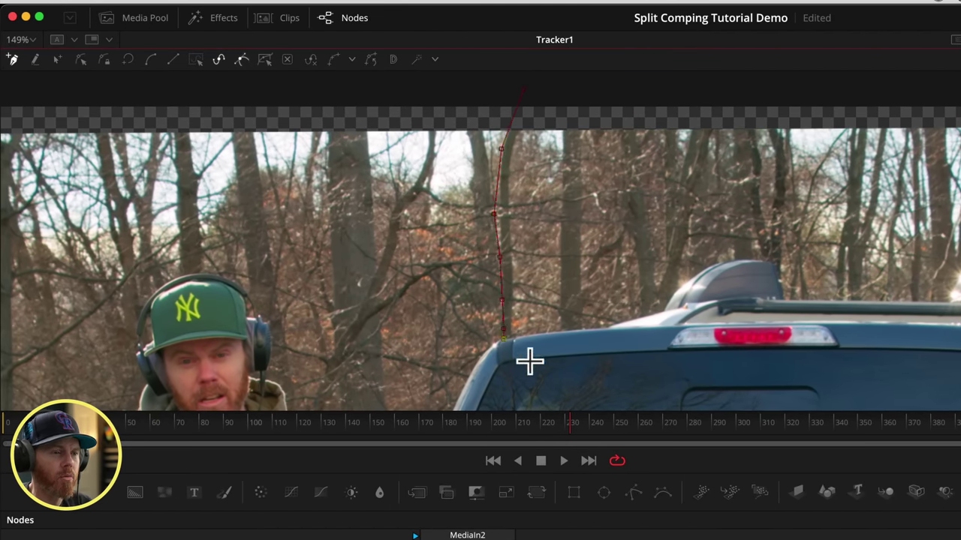
scroll(697, 160, up, 5)
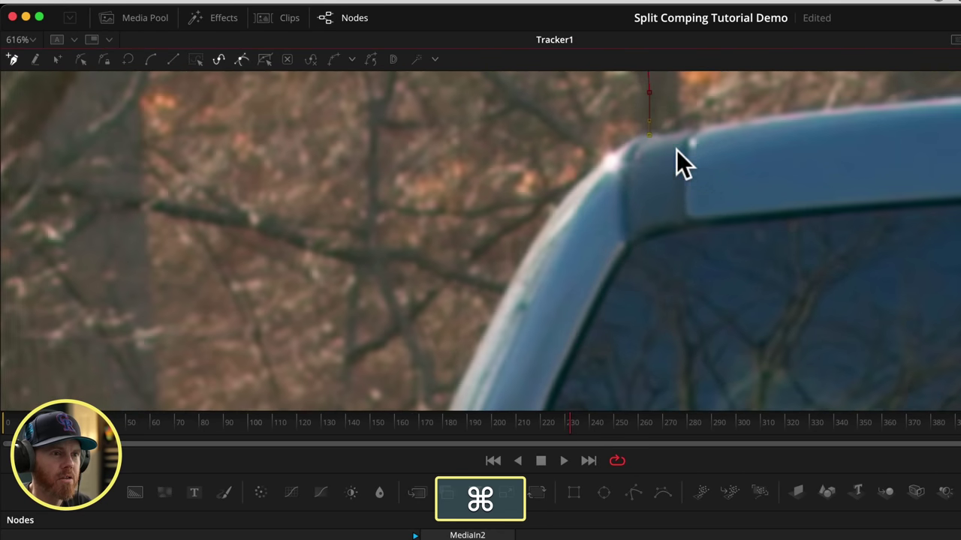
click(560, 194)
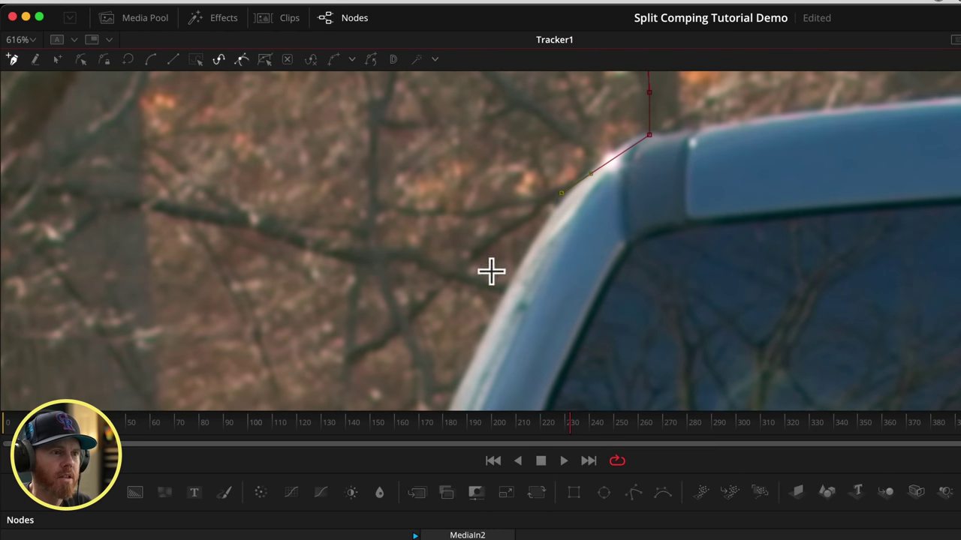
- Pan the viewer down along the truck's lower edge and cab pillar
key(super)
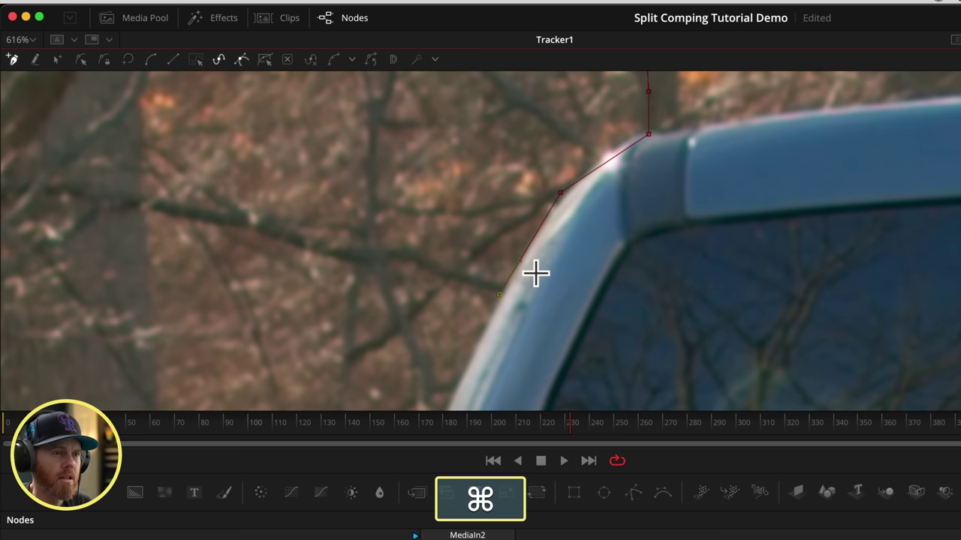
drag(532, 286, 606, 139)
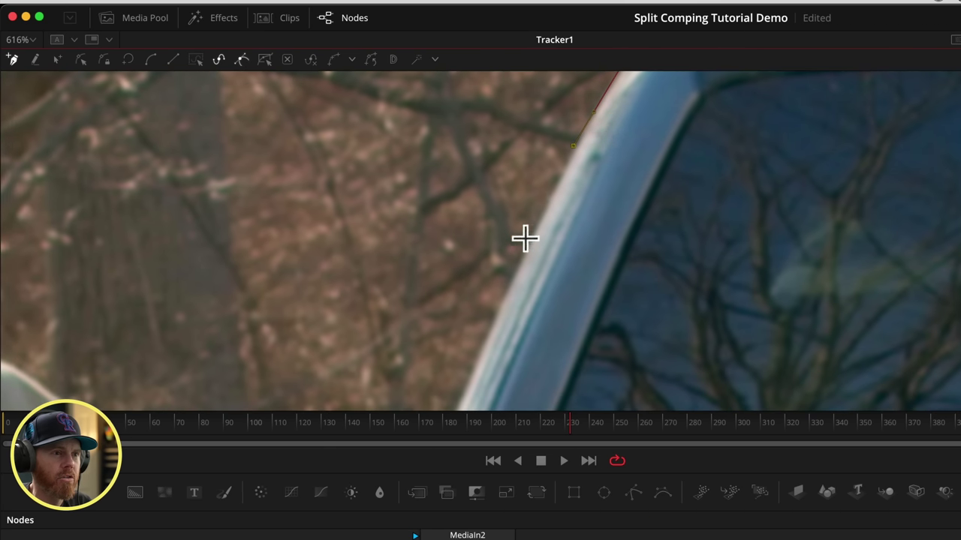
drag(505, 293, 580, 273)
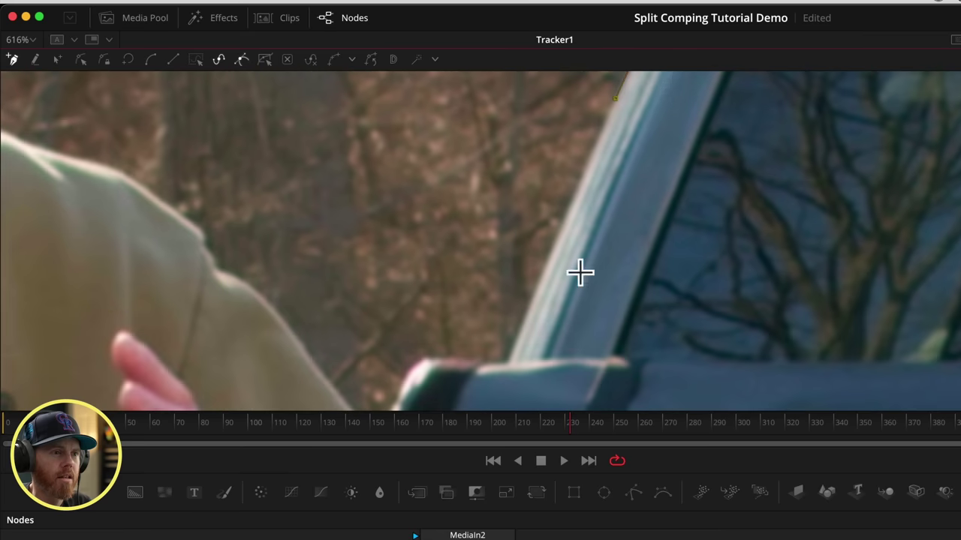
key(super)
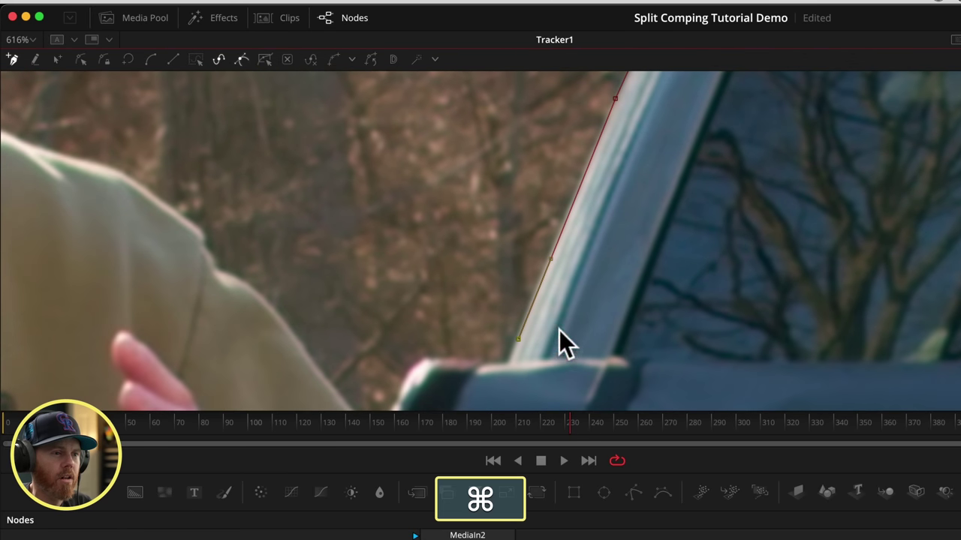
scroll(562, 337, down, 5)
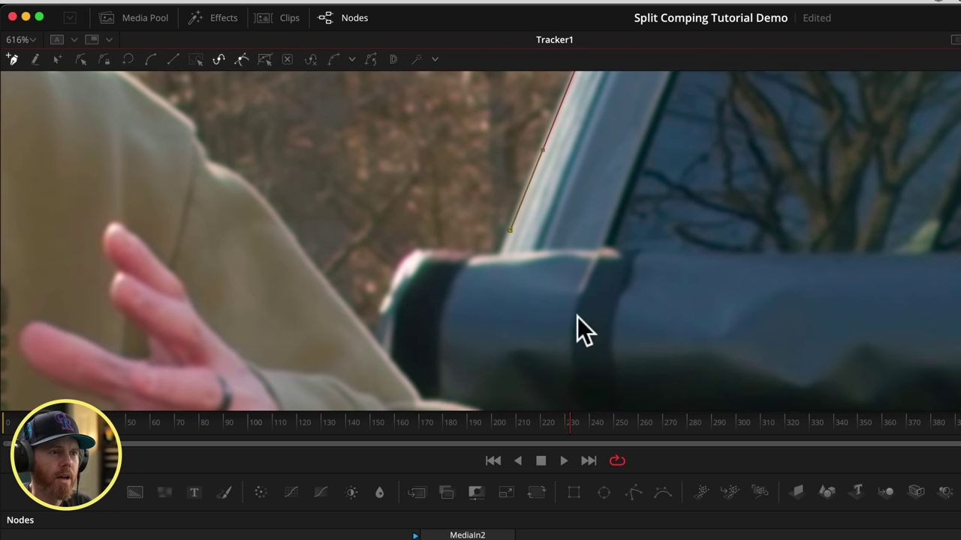
scroll(543, 216, down, 3)
- Zoom the viewer out to show the man, the tailgate and the whole frame
key(super)
scroll(542, 216, down, 3)
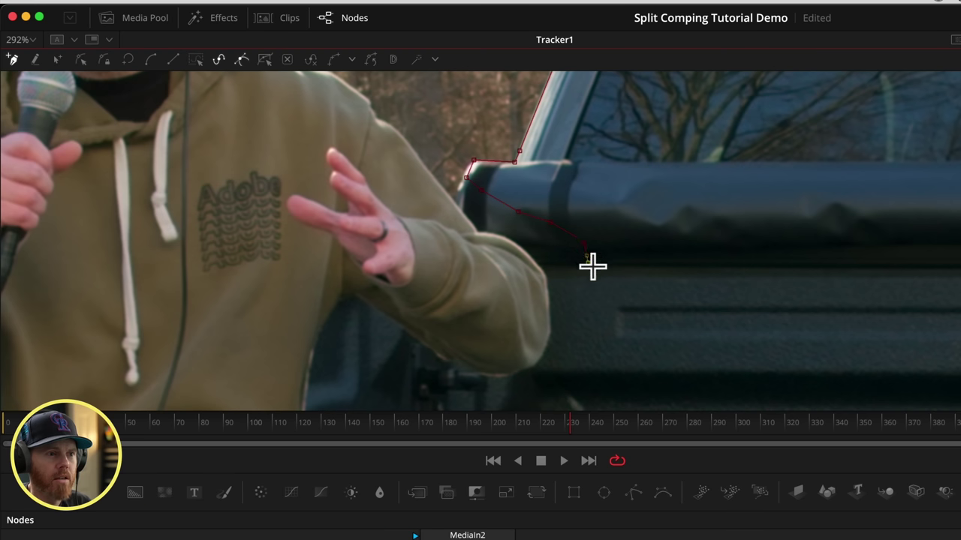
key(super)
scroll(593, 270, down, 3)
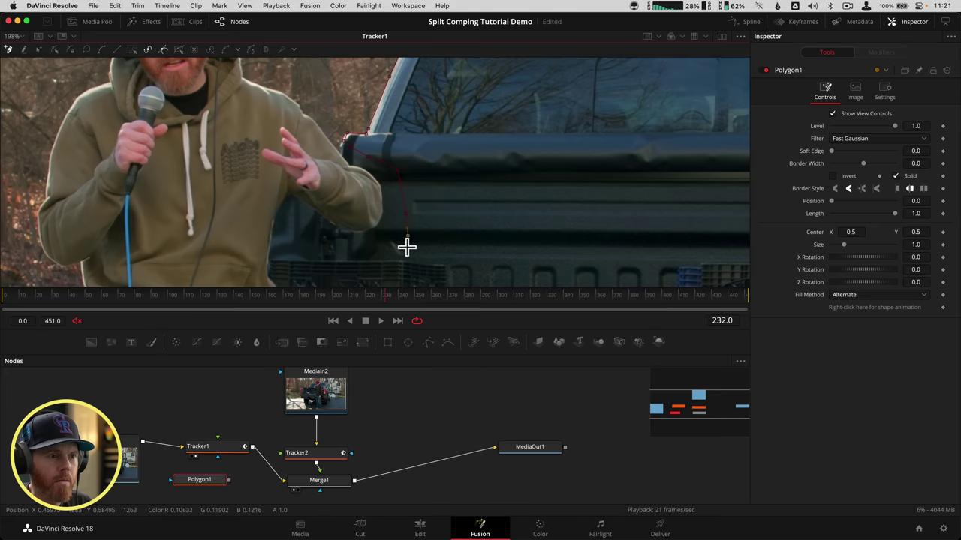
scroll(407, 247, down, 5)
scroll(358, 233, down, 8)
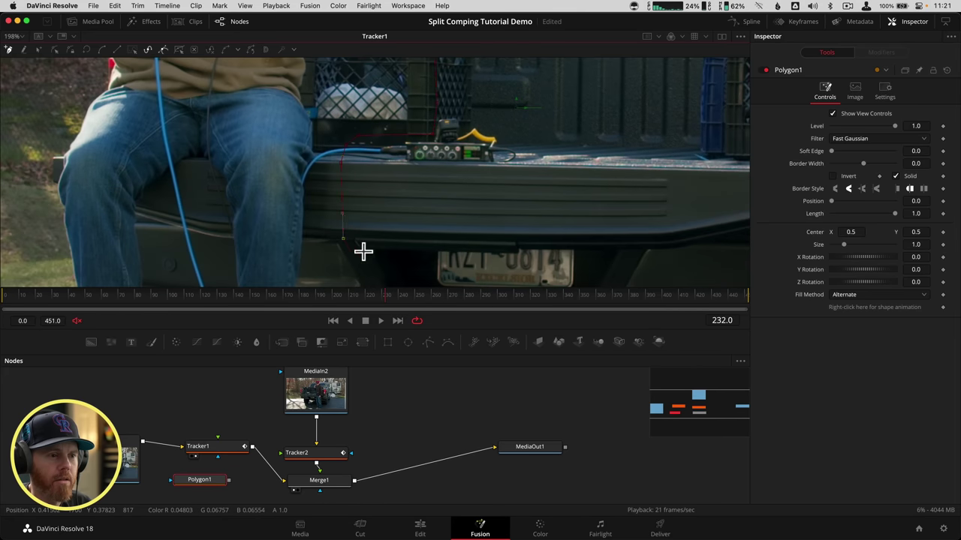
key(super)
scroll(333, 258, down, 5)
scroll(395, 86, up, 5)
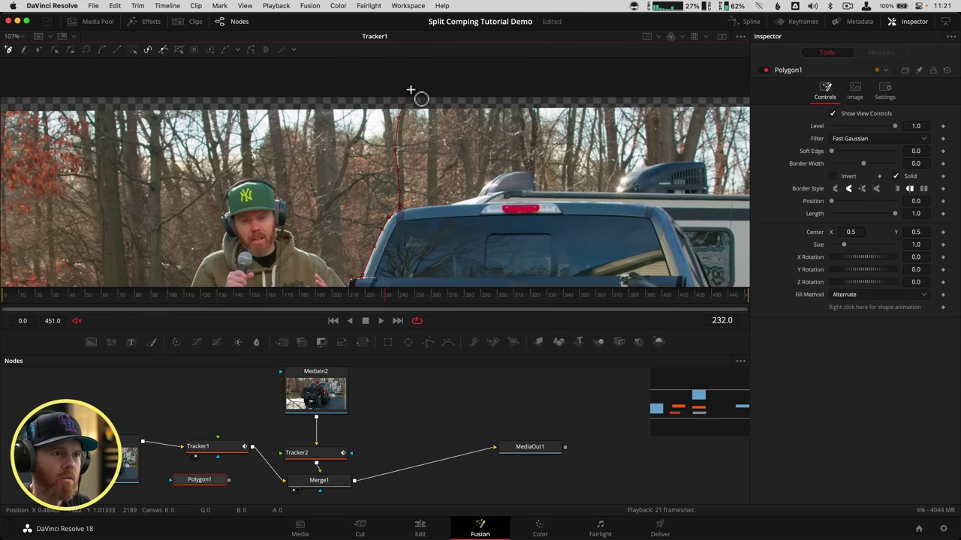
key(super)
scroll(422, 101, down, 7)
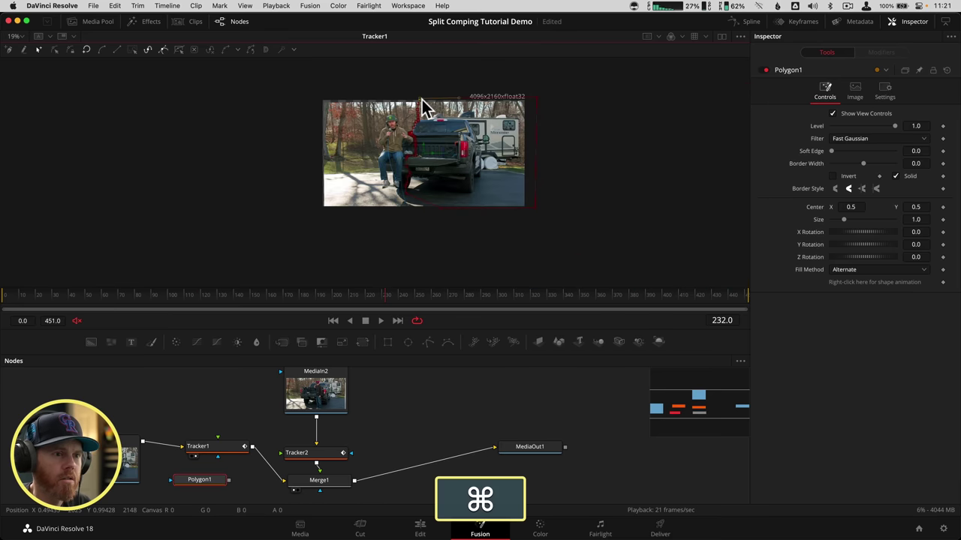
scroll(422, 105, up, 1)
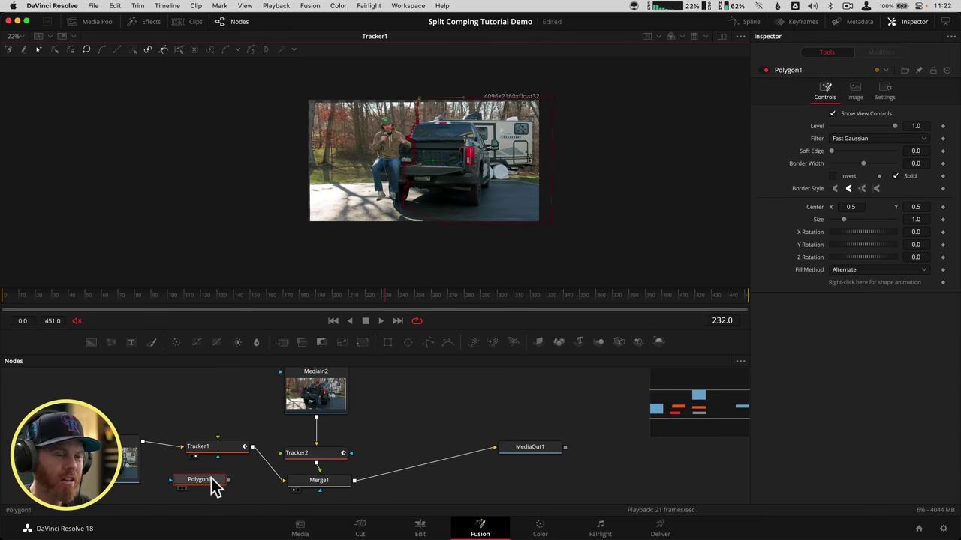
- Connect Polygon1 to Merge1's mask input and view the Merge1 composite
drag(212, 477, 410, 217)
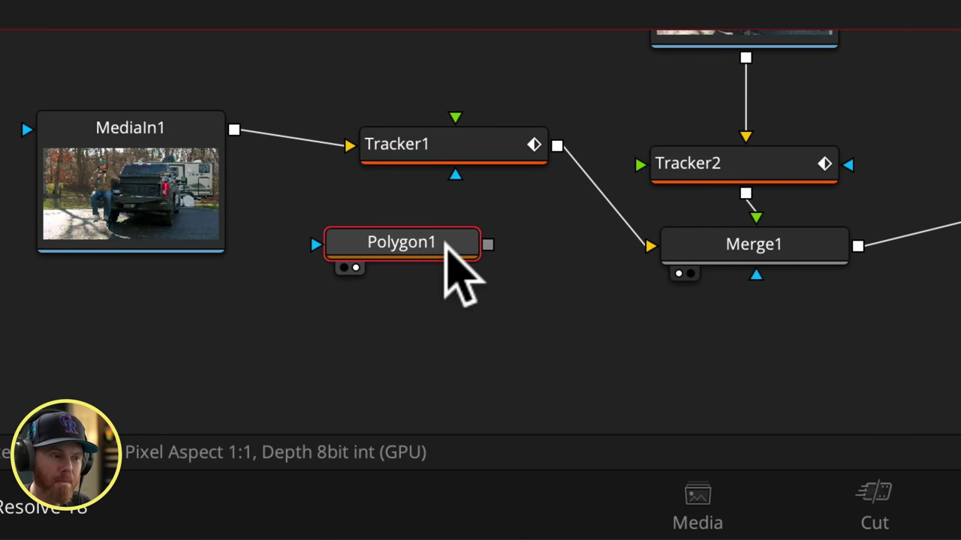
drag(446, 243, 711, 367)
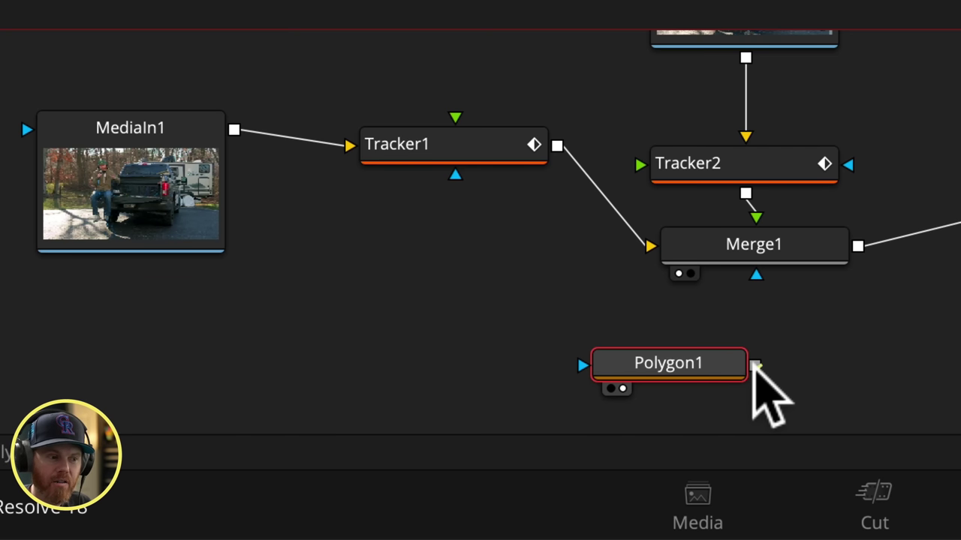
drag(755, 367, 755, 273)
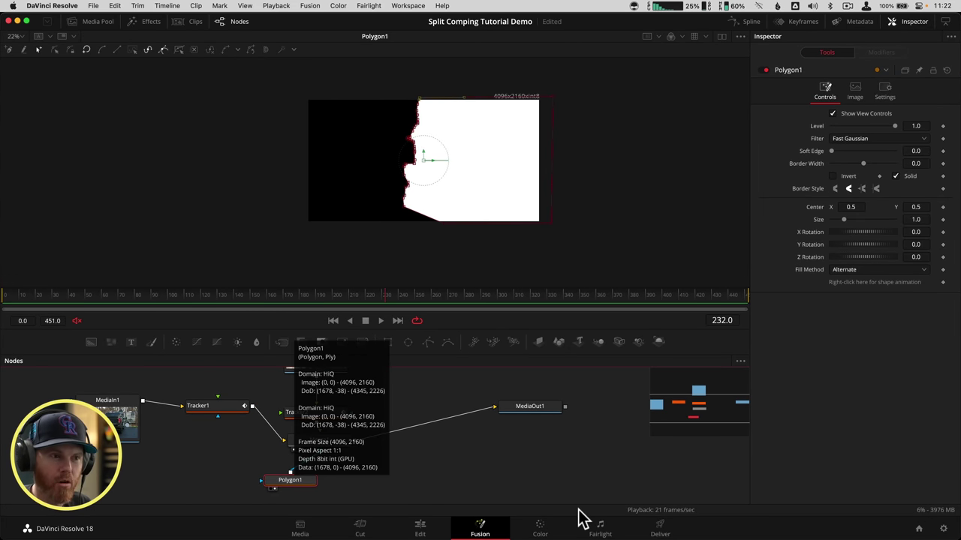
drag(336, 449, 335, 159)
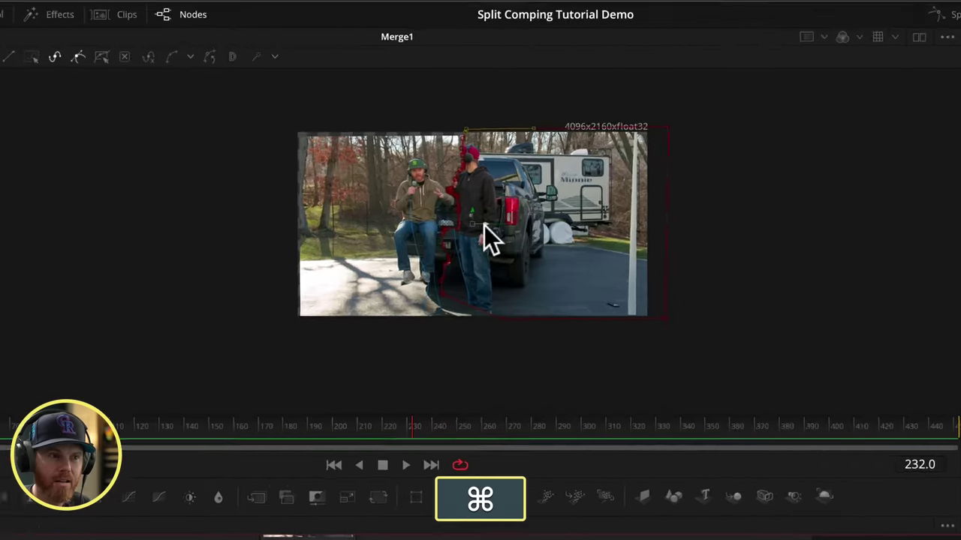
scroll(435, 169, up, 5)
scroll(436, 169, down, 2)
scroll(503, 261, down, 1)
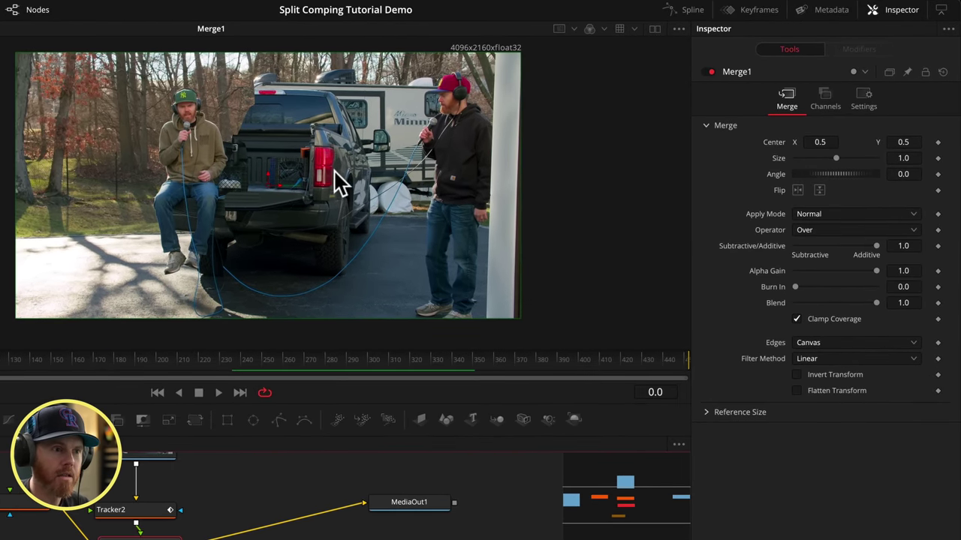
- Drag the foreground plate right and down over the background in the viewer
drag(285, 183, 229, 191)
scroll(228, 181, up, 3)
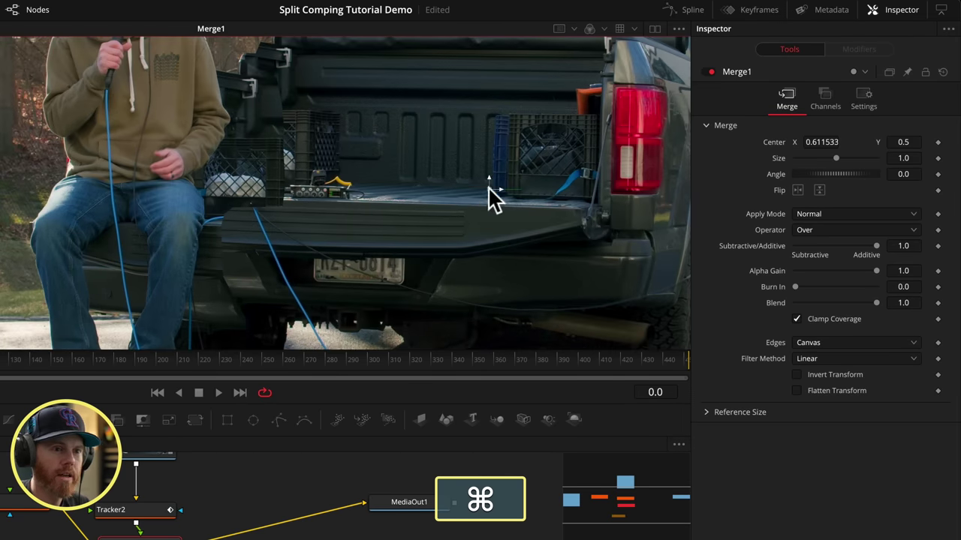
drag(489, 188, 486, 207)
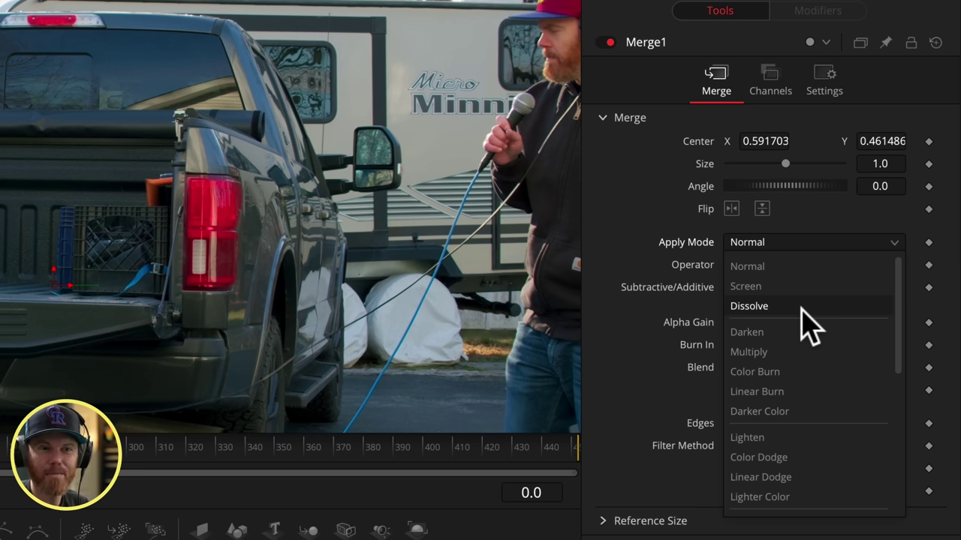
scroll(807, 319, down, 5)
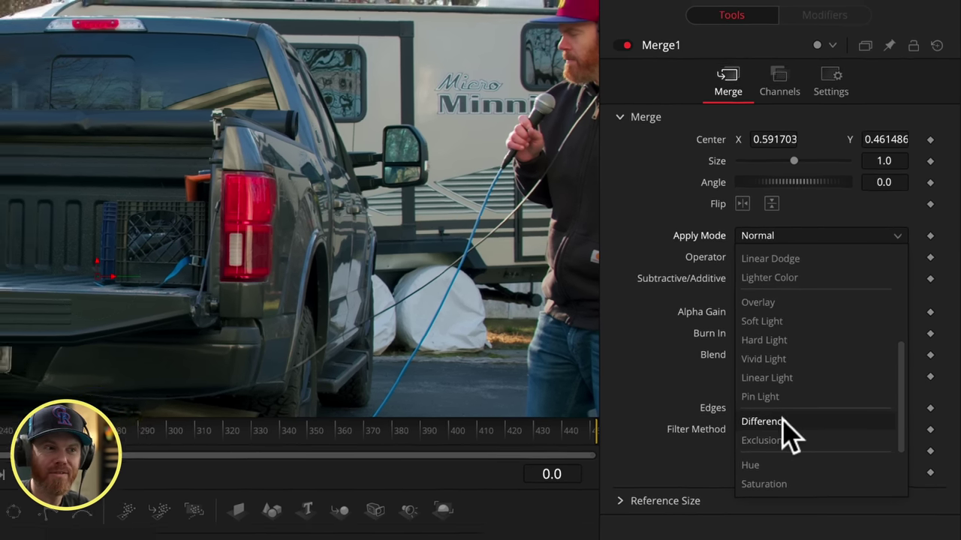
- Switch Merge1 to Difference and fine-tune Center to X 0.587004, Y about 0.46
click(783, 423)
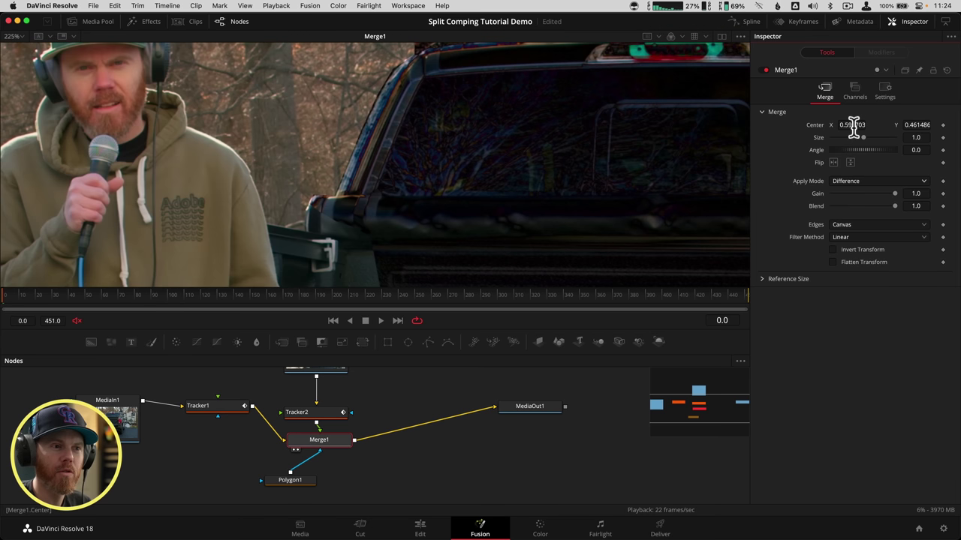
drag(854, 126, 855, 126)
key(super)
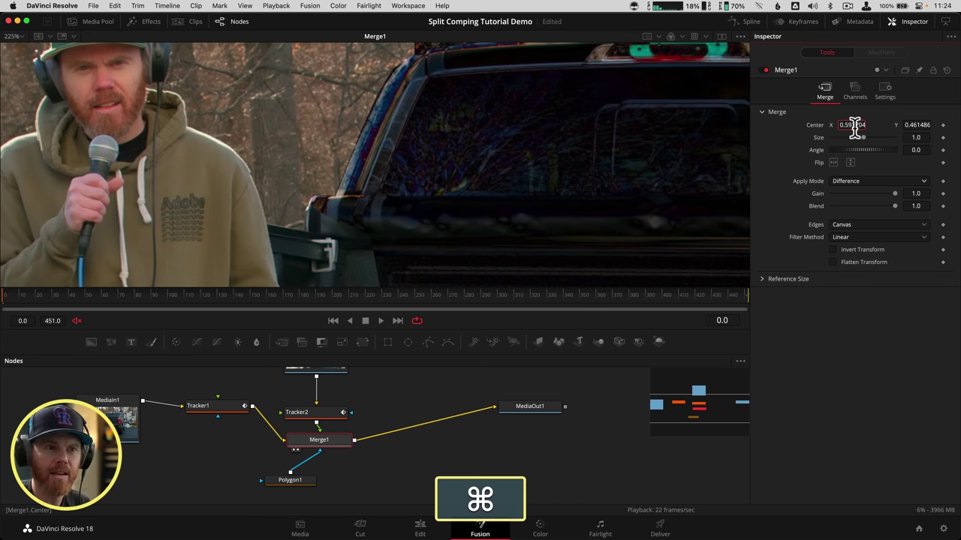
drag(843, 133, 830, 142)
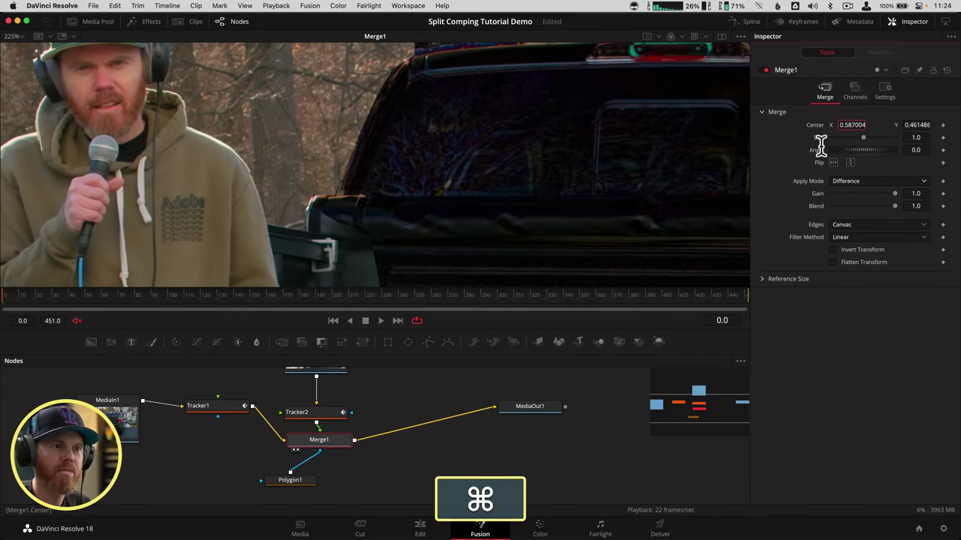
drag(910, 122, 903, 126)
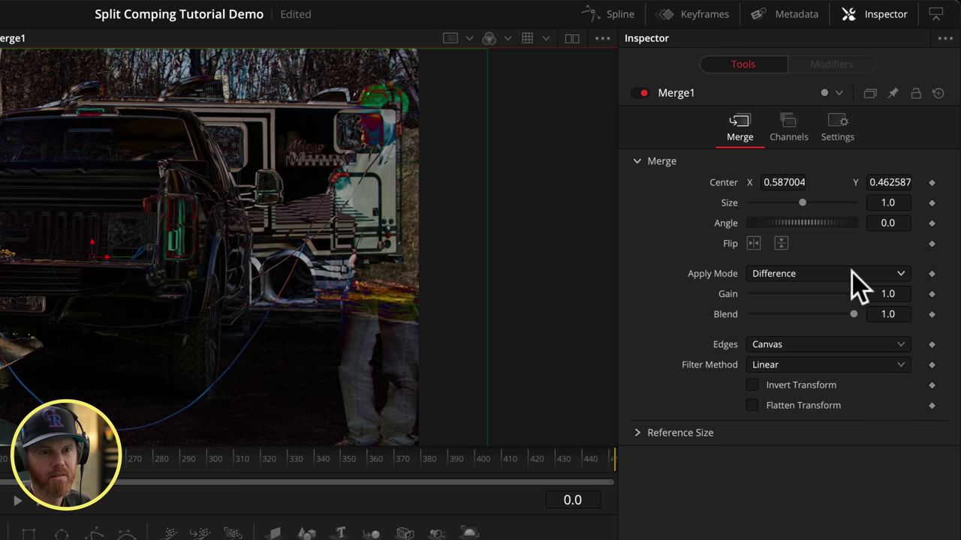
- Return Merge1's Apply Mode to Normal, play the composite through, then select Polygon1
click(894, 180)
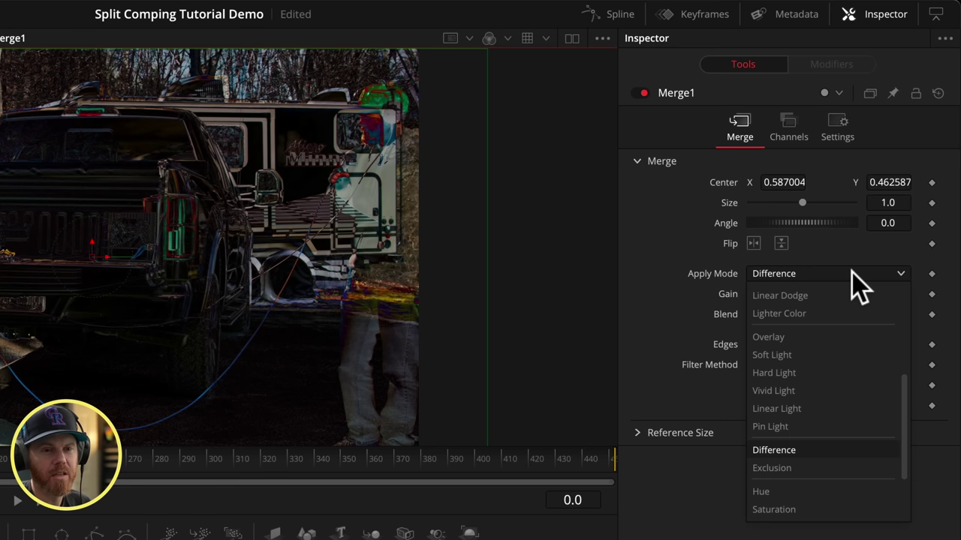
scroll(841, 308, up, 5)
click(831, 296)
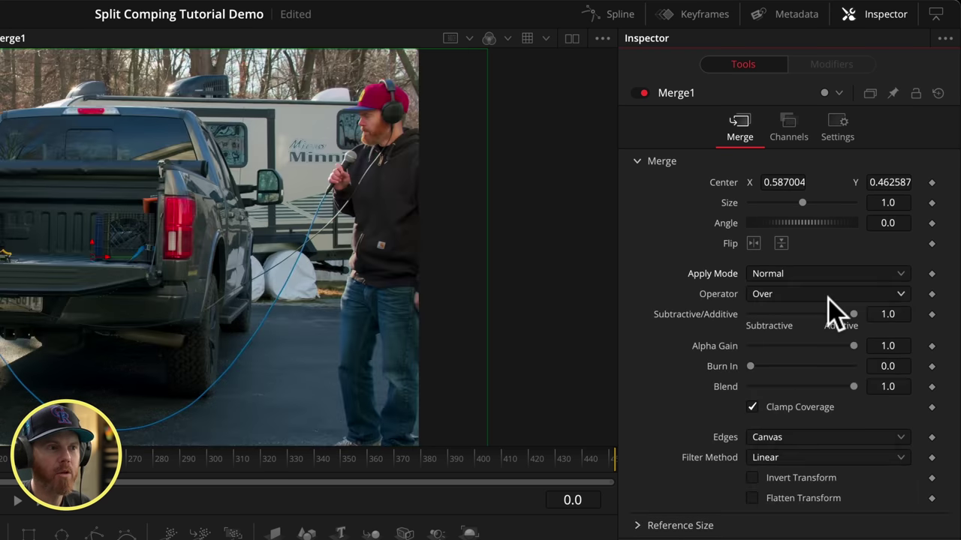
key(space)
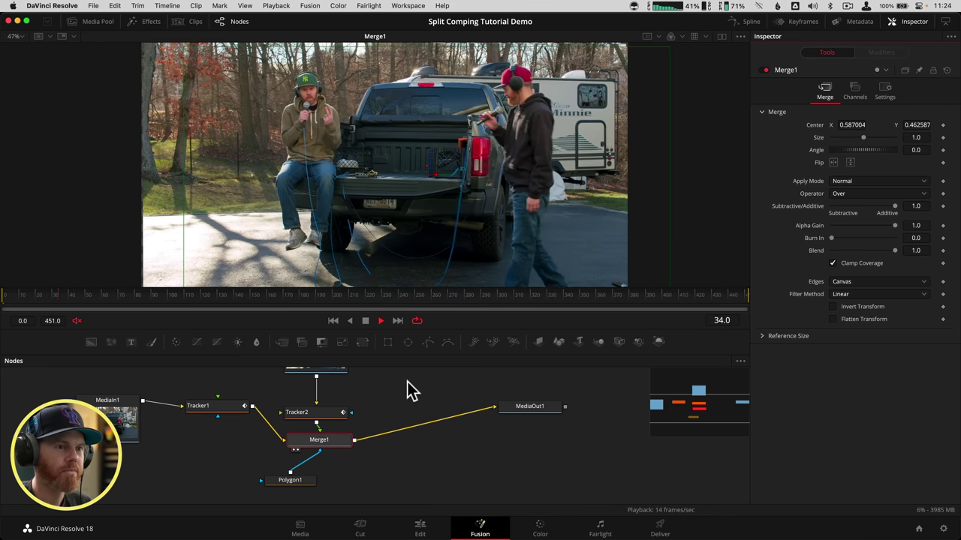
scroll(413, 251, down, 2)
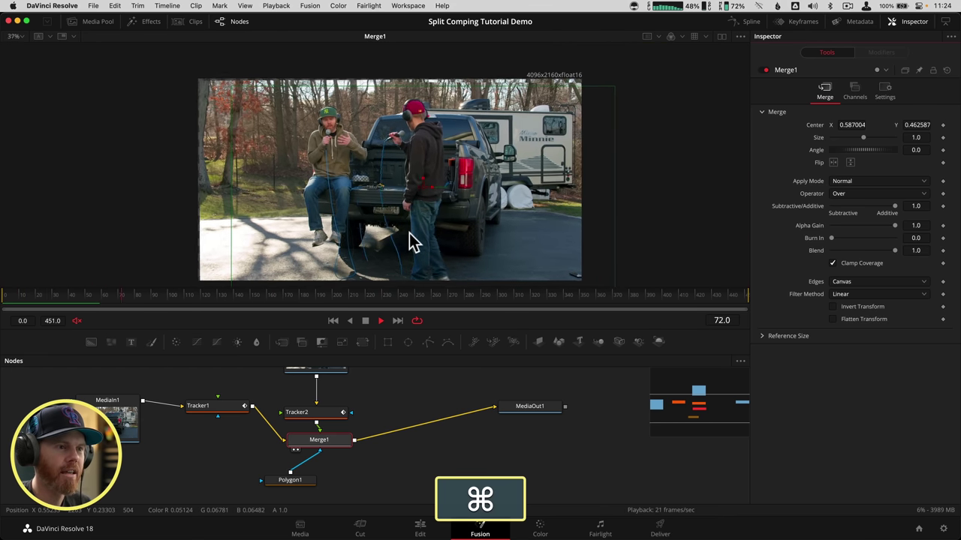
scroll(409, 244, up, 3)
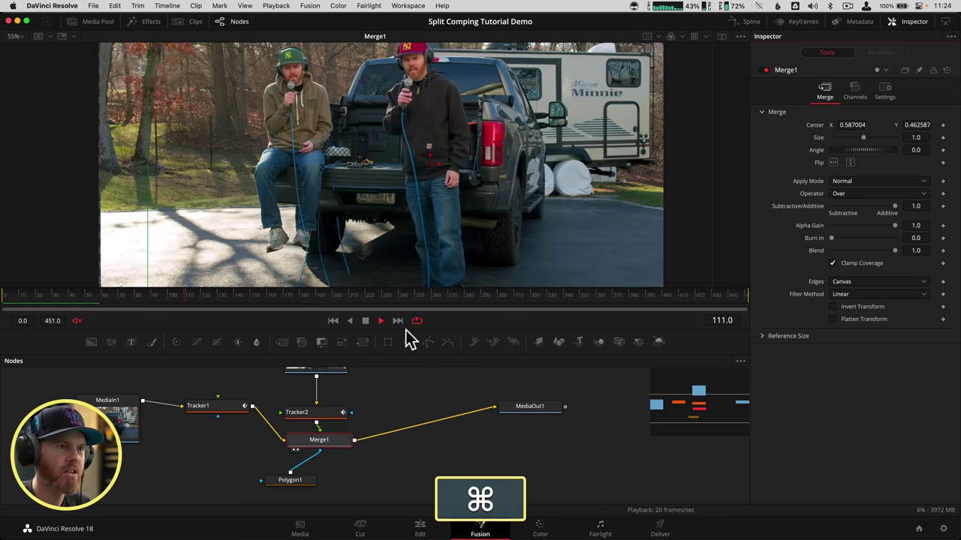
scroll(409, 274, down, 1)
scroll(406, 267, down, 2)
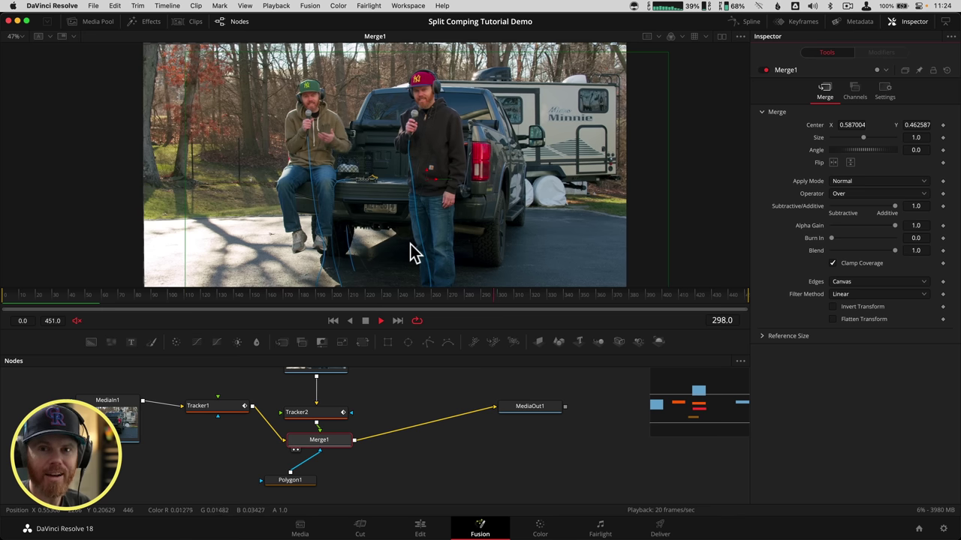
key(space)
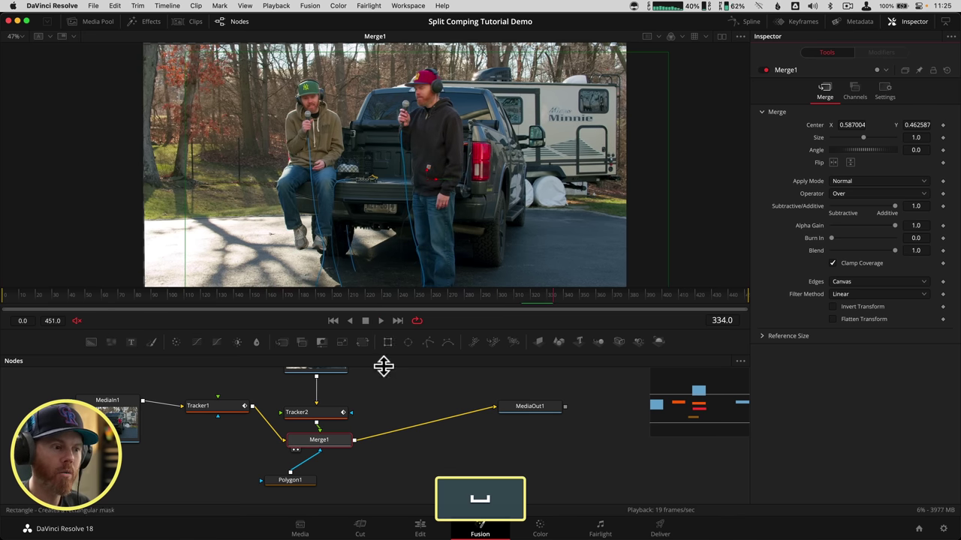
click(307, 481)
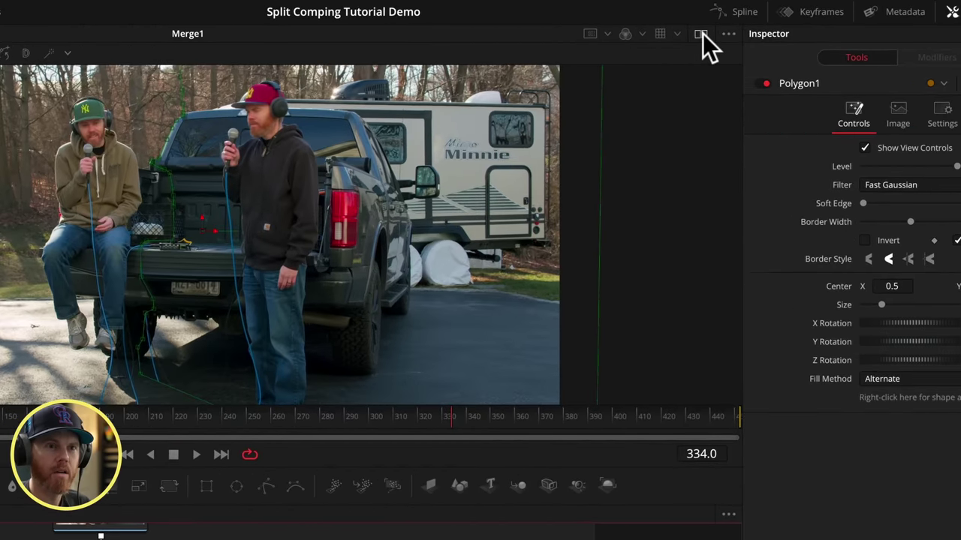
- Show fitted dual viewers with Polygon1's mask on the left, and set Soft Edge to 0.052
click(701, 33)
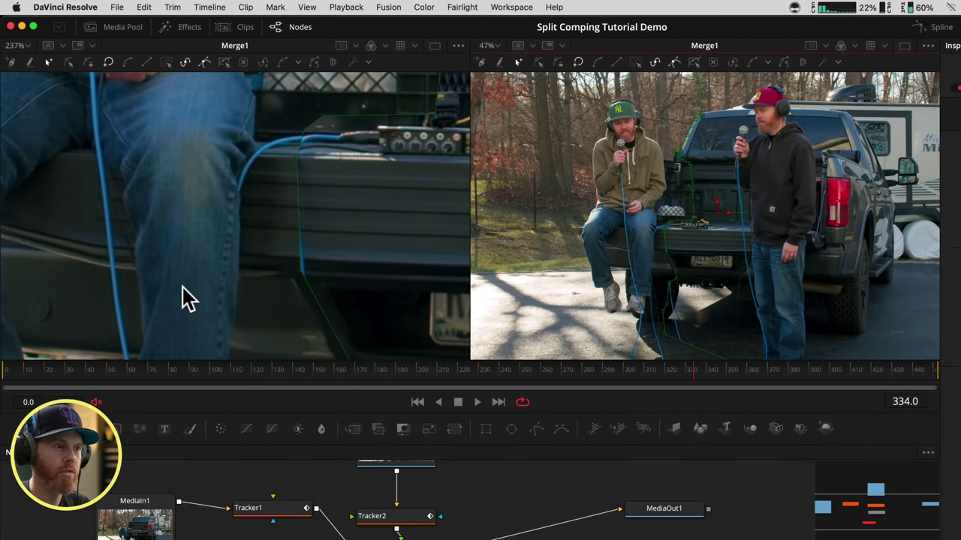
key(super+f)
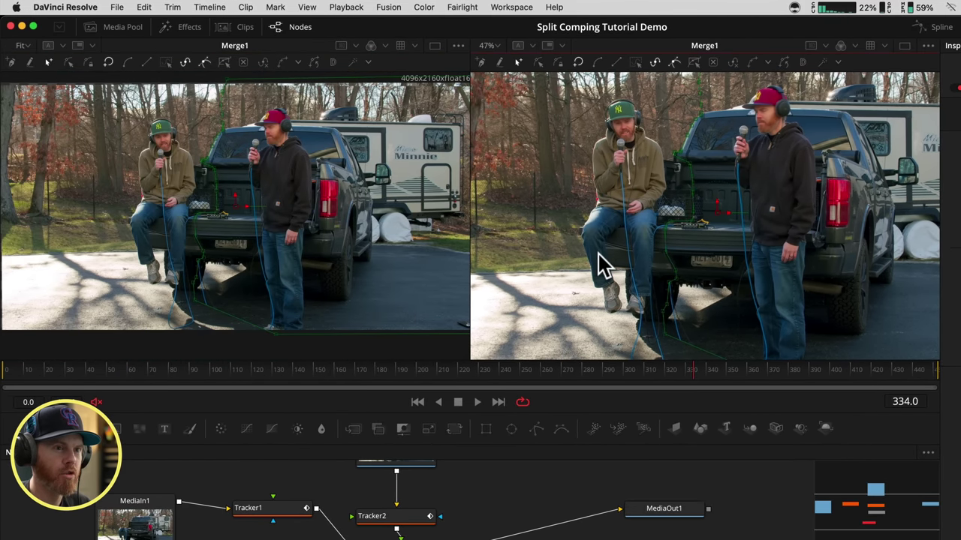
key(super+f)
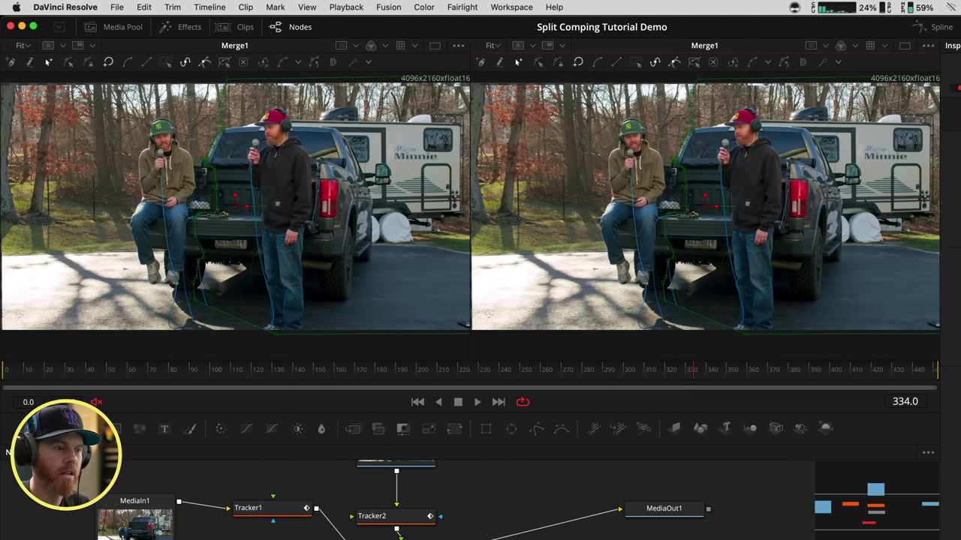
key(1)
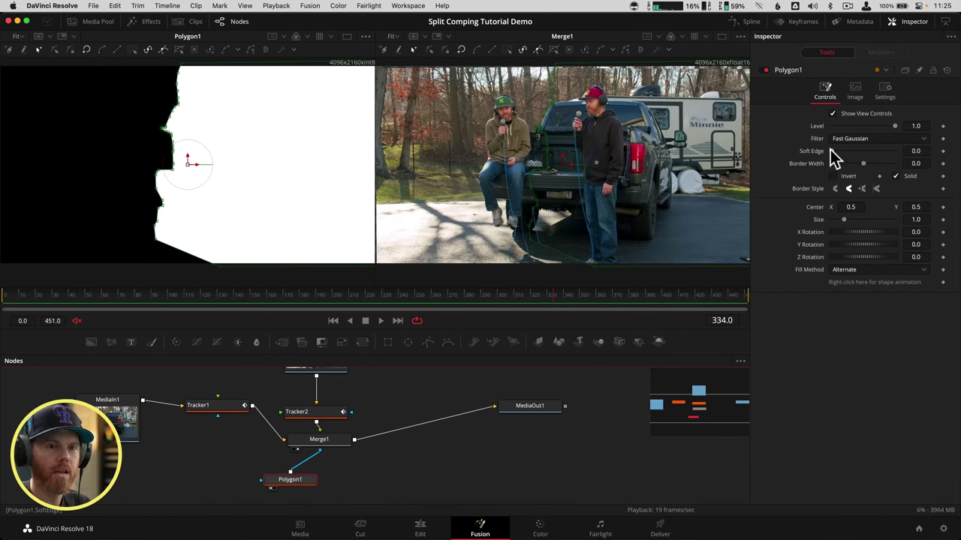
drag(833, 151, 840, 154)
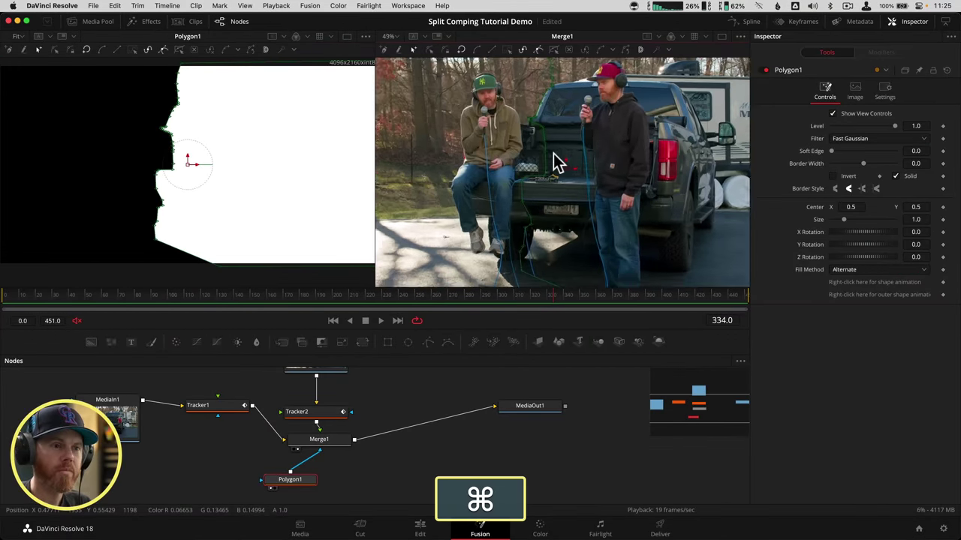
- Zoom to the truck-bed seam and pull Polygon1's upper and lower points toward the tailgate edge
scroll(555, 162, up, 5)
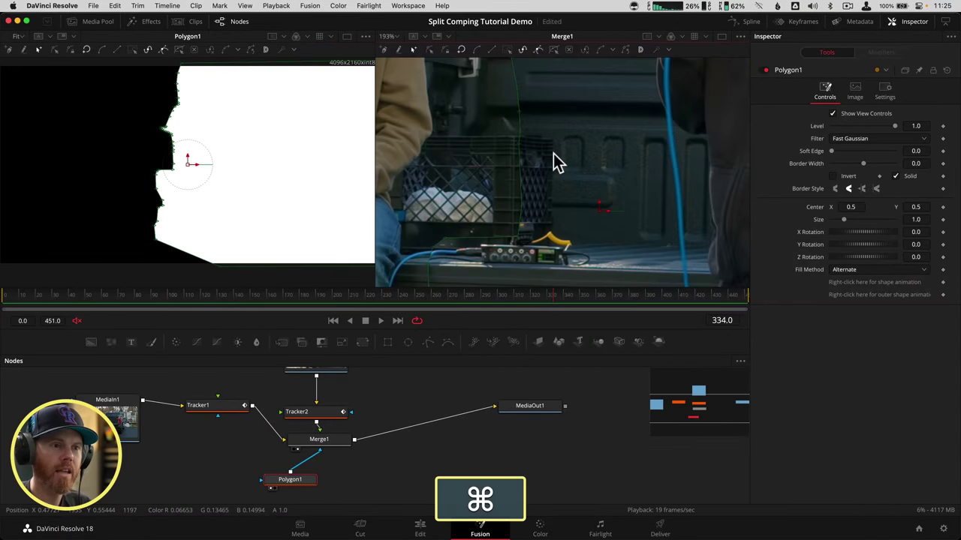
scroll(521, 206, up, 1)
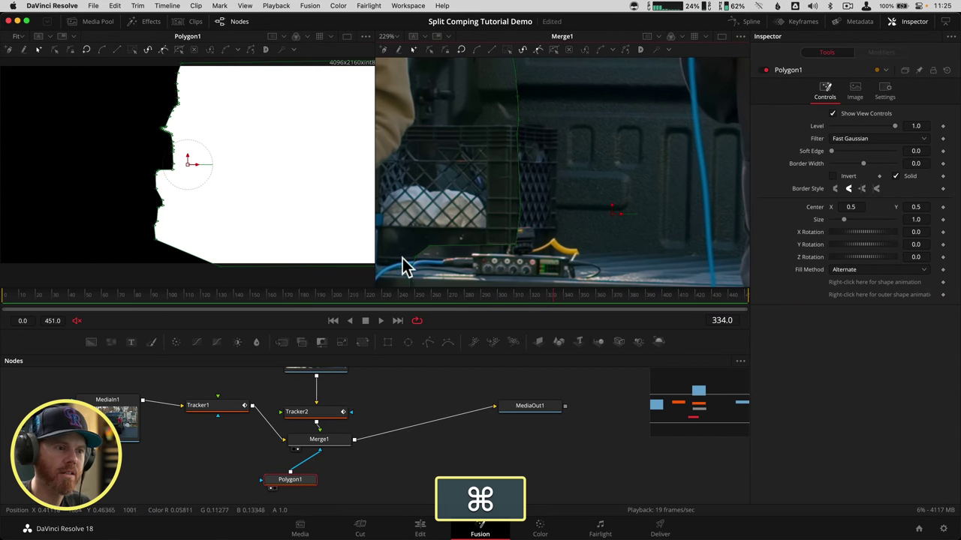
scroll(406, 265, up, 4)
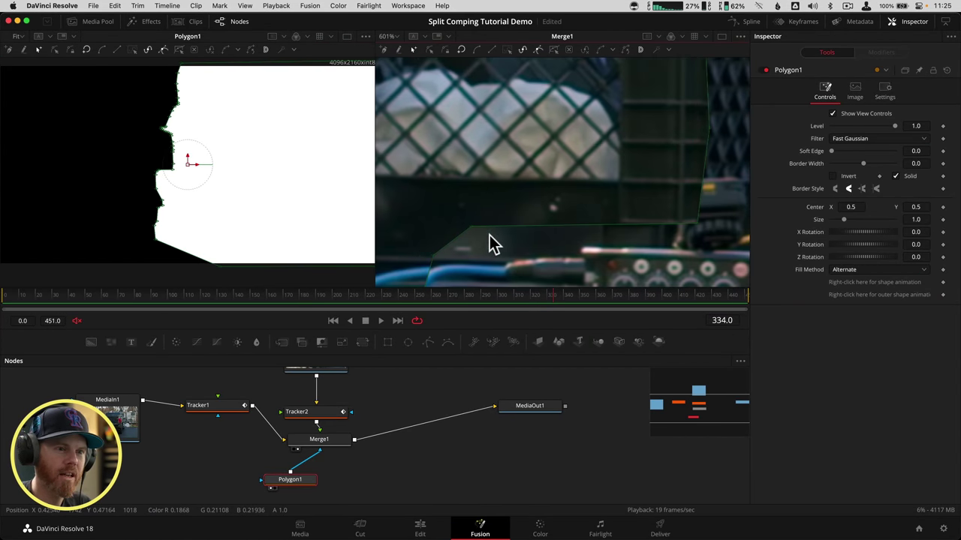
drag(490, 235, 591, 99)
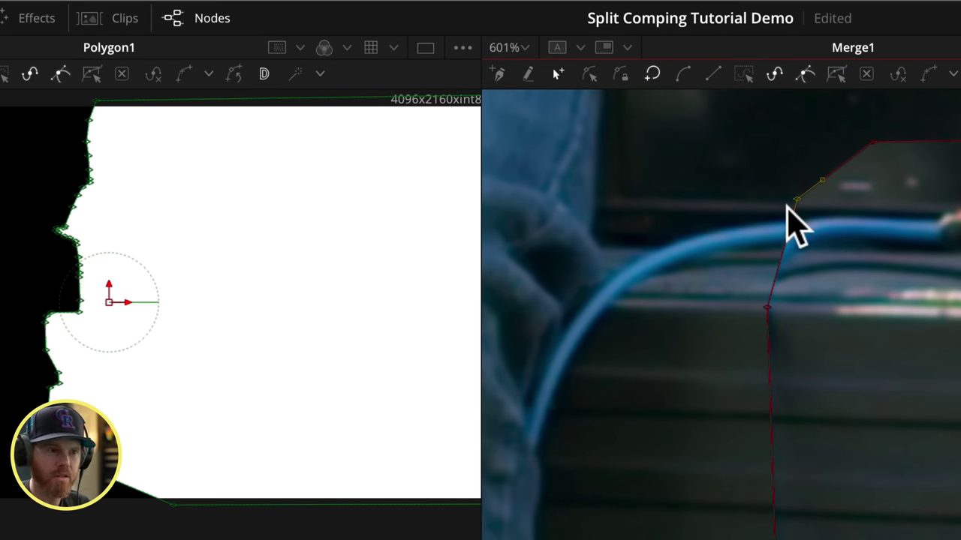
shift+click(767, 305)
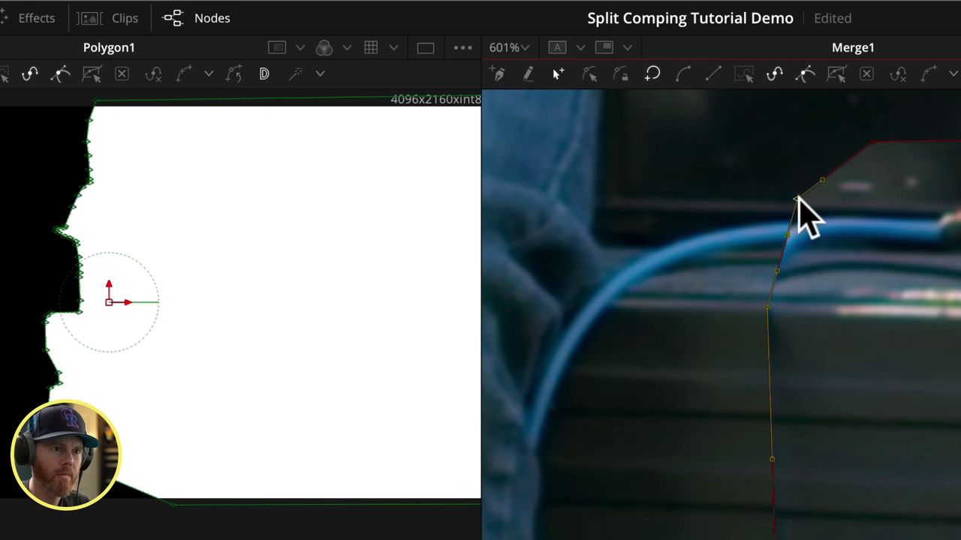
key(Tab)
drag(798, 197, 699, 159)
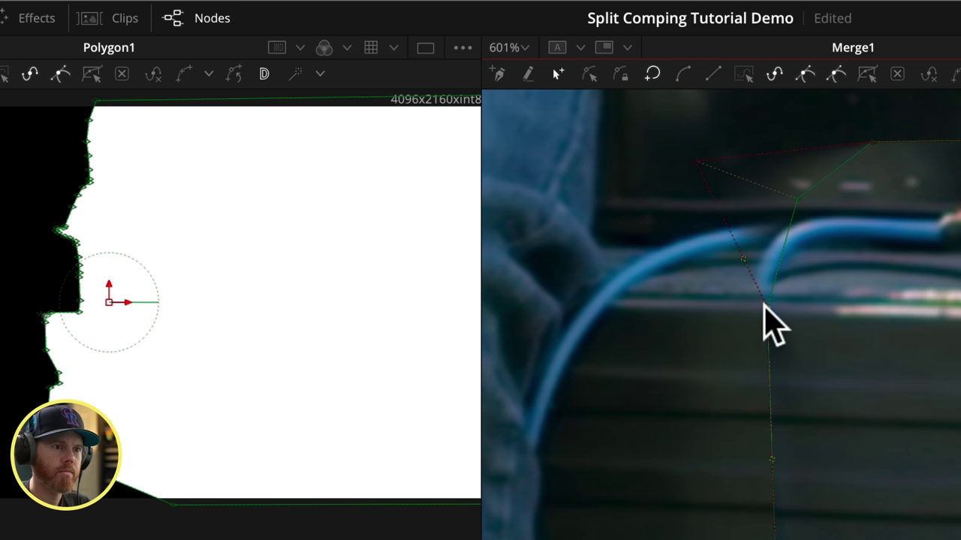
drag(765, 305, 630, 314)
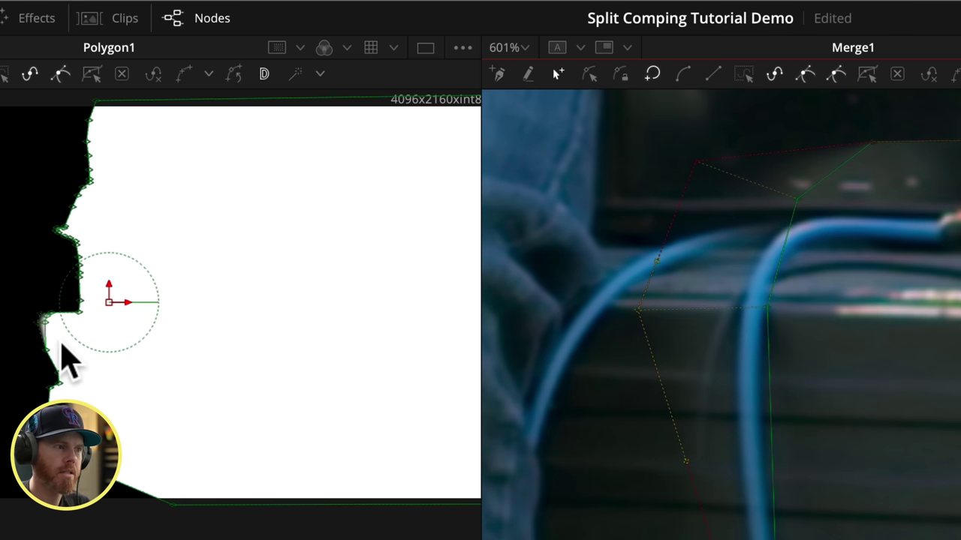
- Fine-tune three more mask points beside the seated man's arm and fit the whole frame
scroll(52, 354, up, 4)
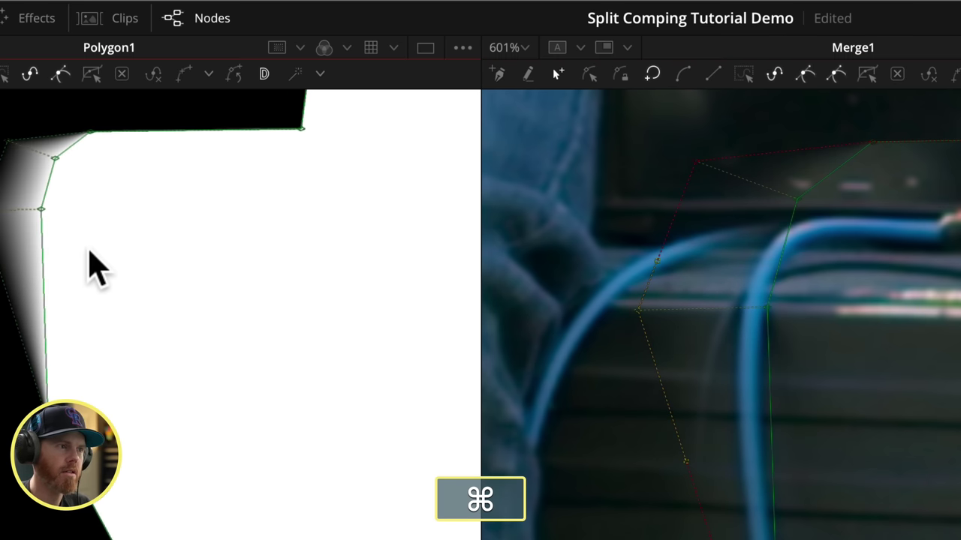
drag(88, 268, 360, 307)
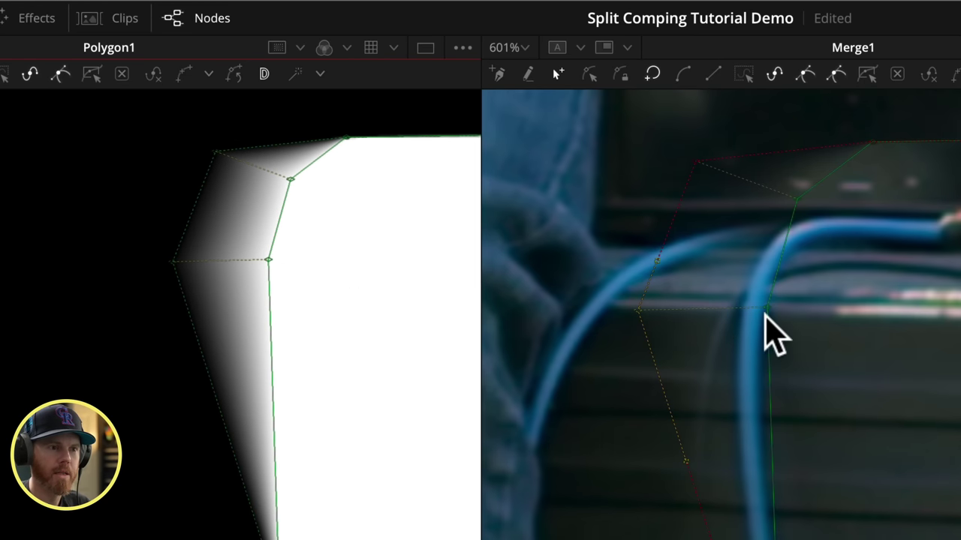
drag(767, 308, 682, 312)
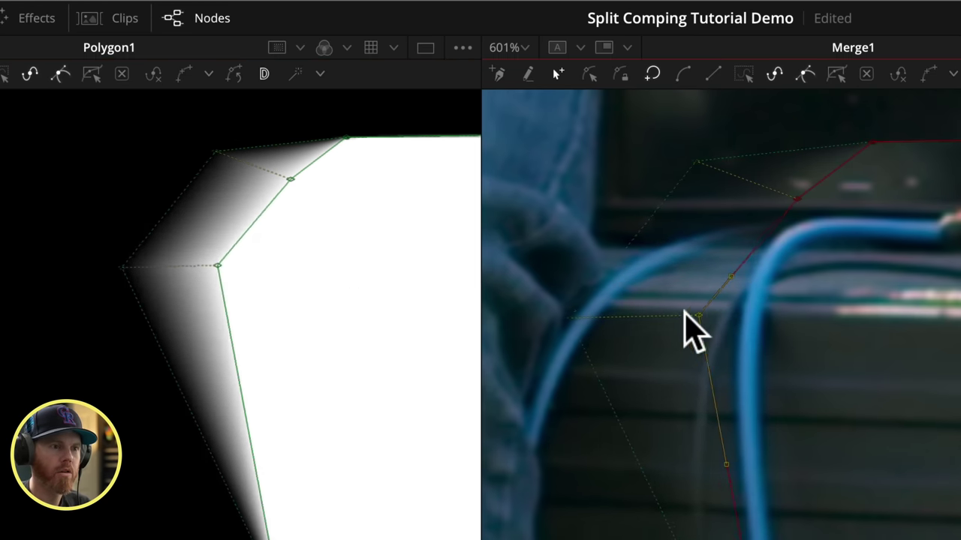
mouse_move(795, 197)
mouse_down()
mouse_move(773, 182)
mouse_move(790, 188)
mouse_up()
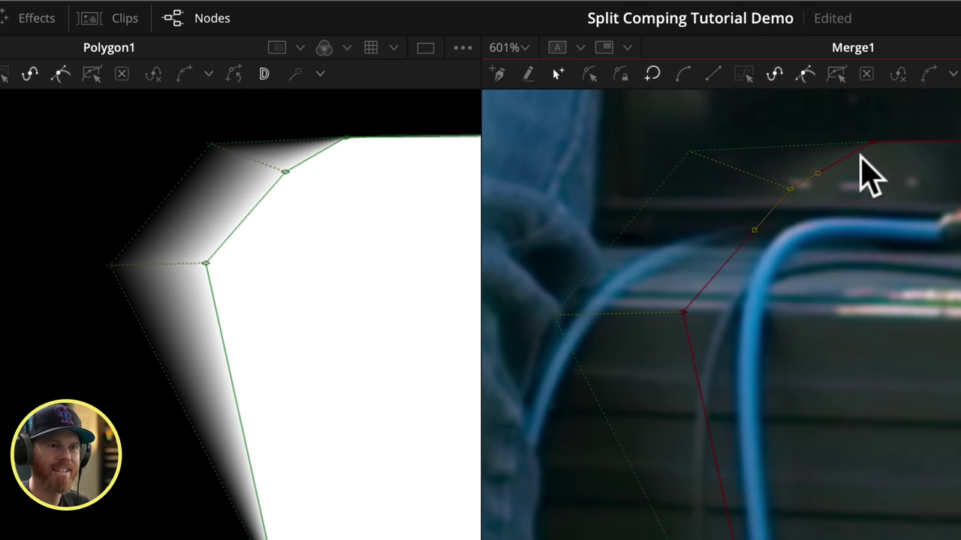
drag(869, 141, 879, 147)
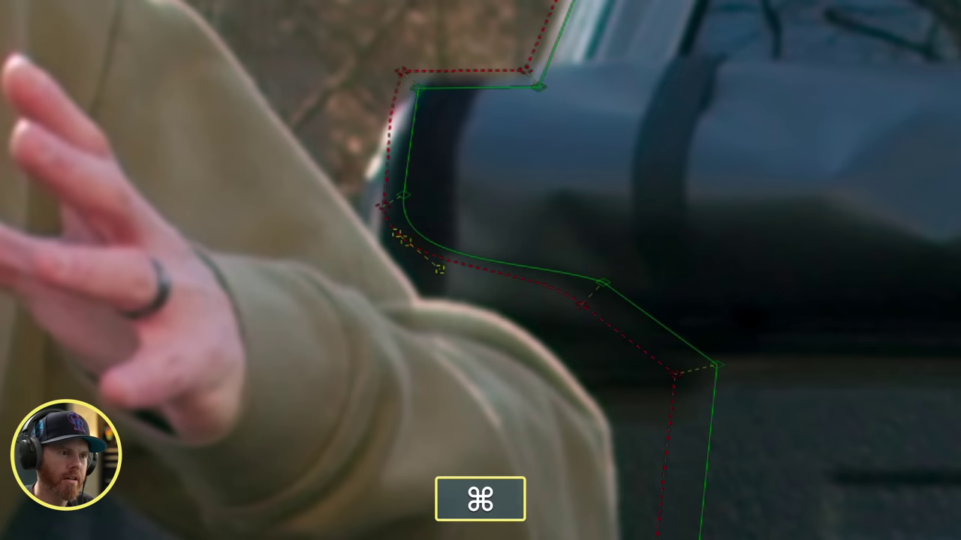
key(super+t)
key(super+f)
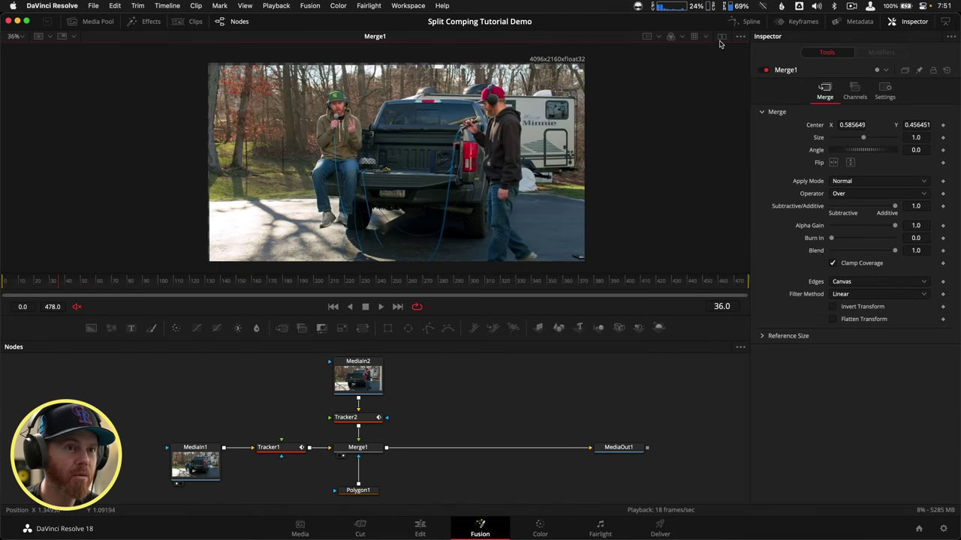
- Show the raw MediaIn1 plate beside the Merge1 composite and play it back
click(721, 37)
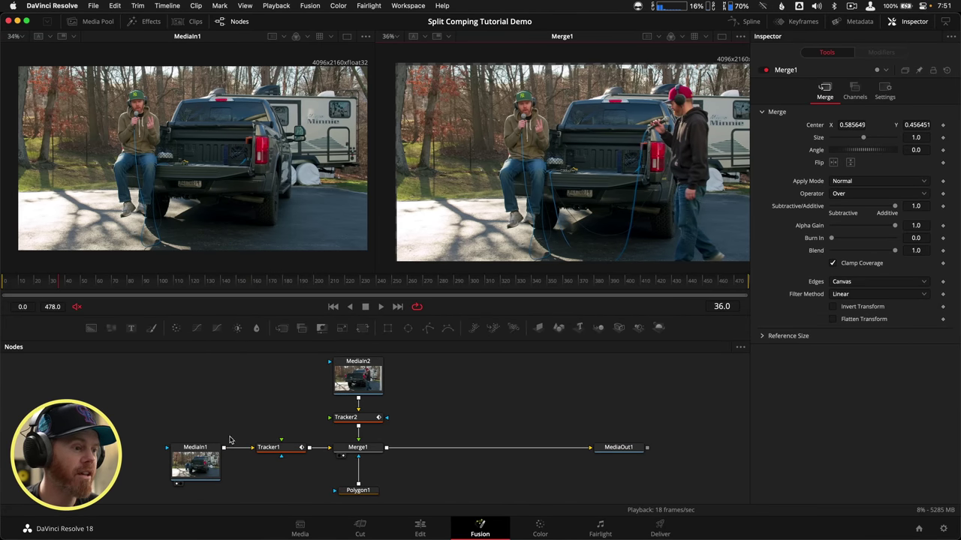
key(space)
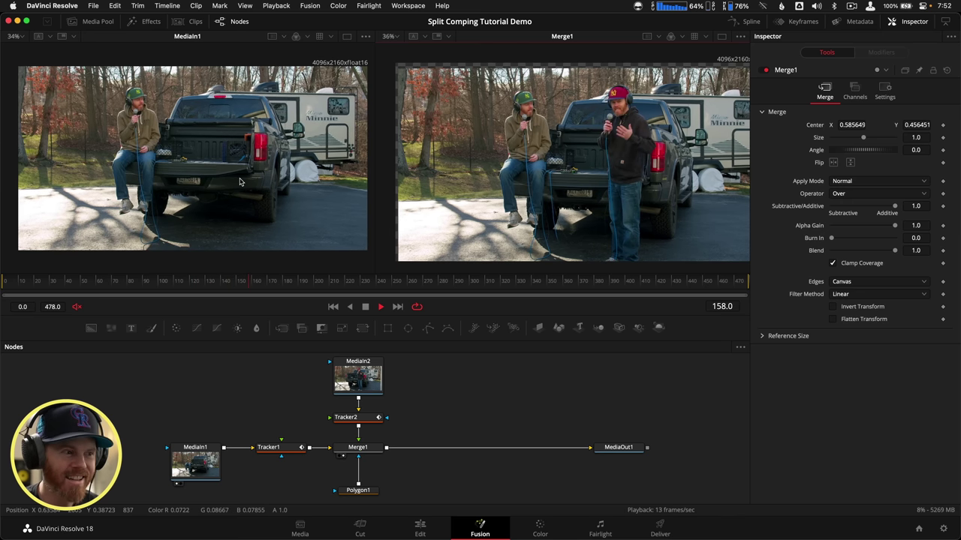
key(space)
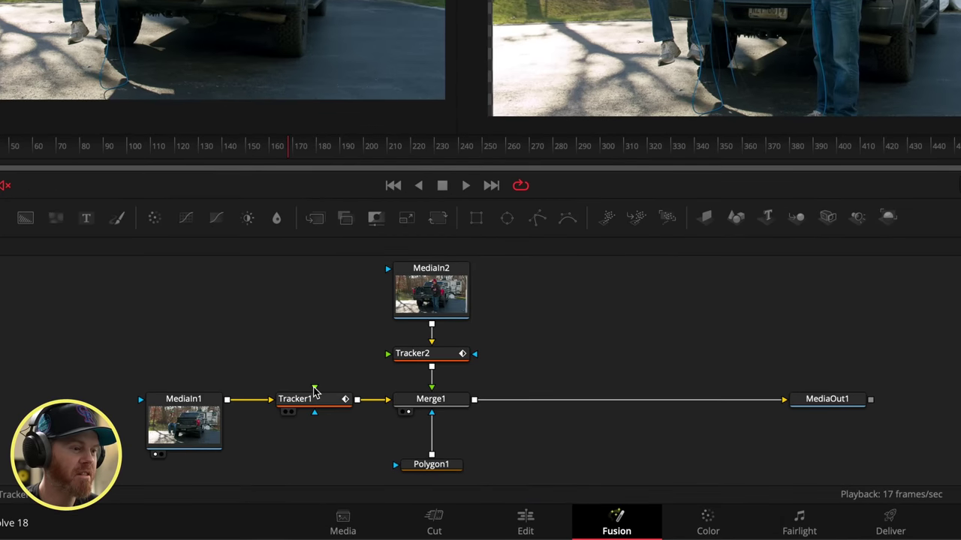
- Copy Tracker1 and paste it as Tracker1_1 between Merge1 and MediaOut1
click(313, 400)
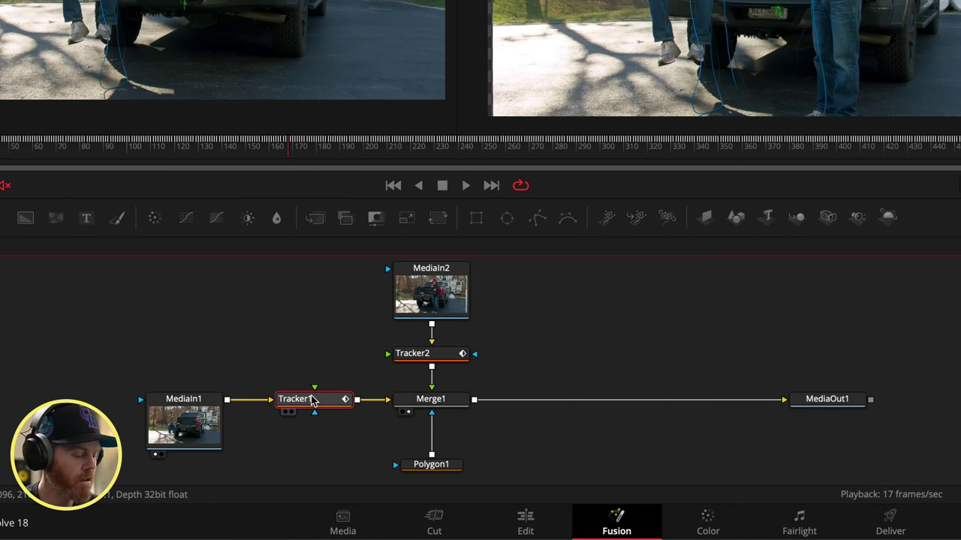
key(super+c)
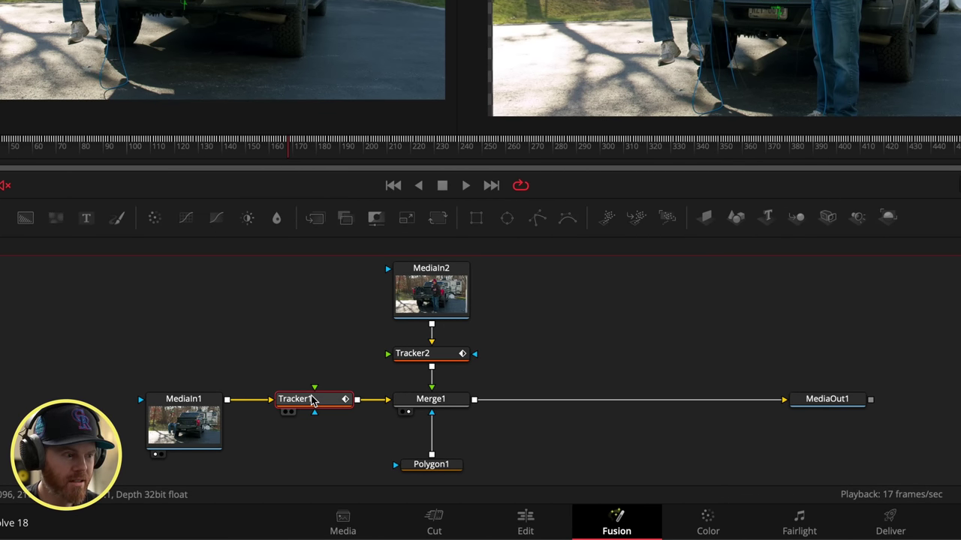
click(434, 406)
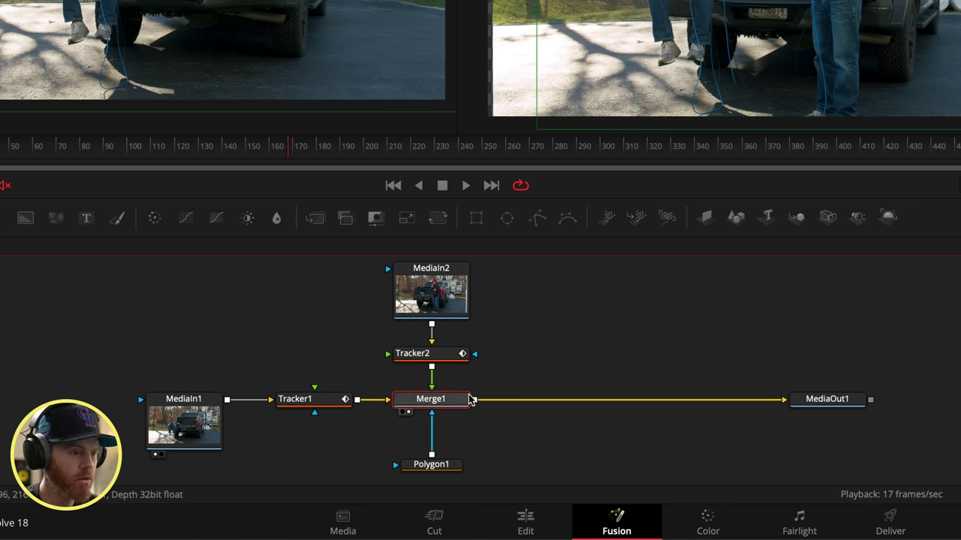
mouse_move(448, 400)
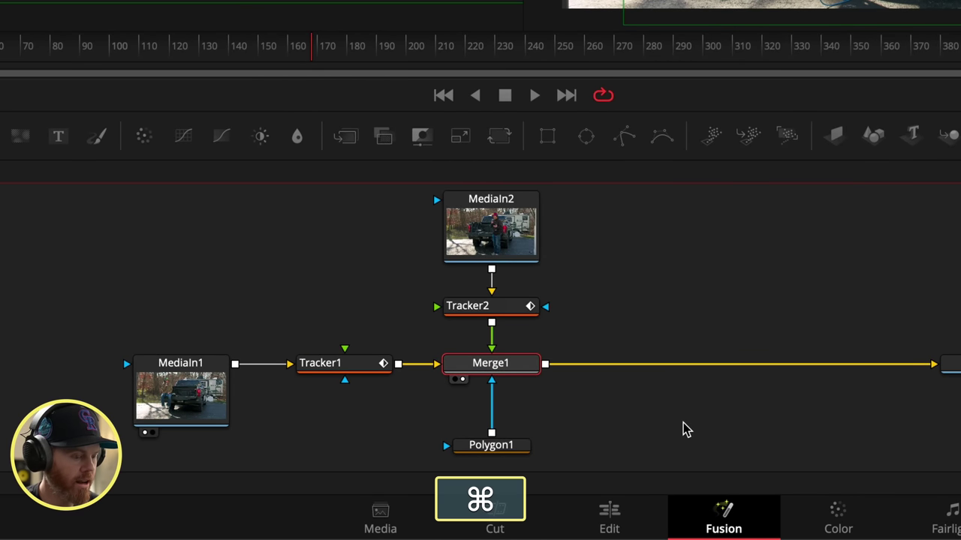
key(super+v)
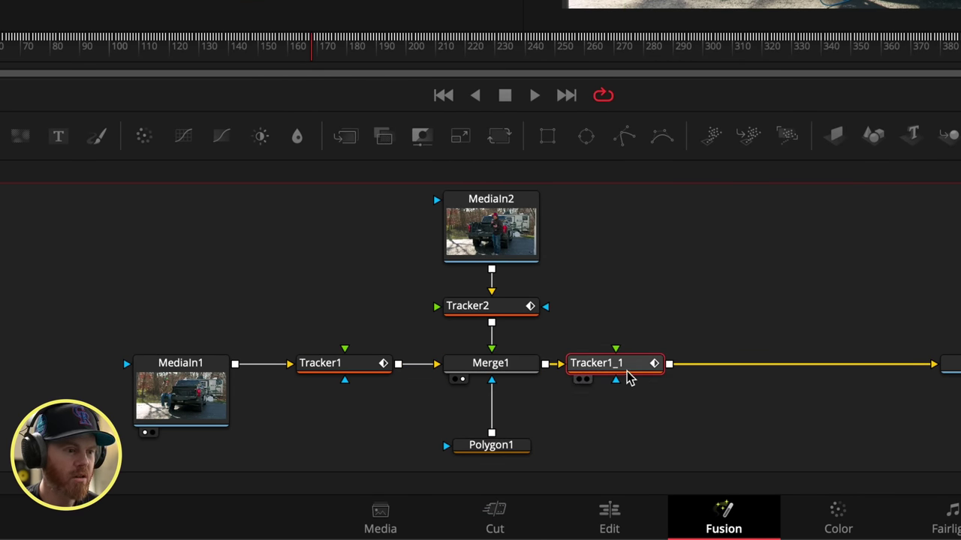
drag(628, 371, 650, 378)
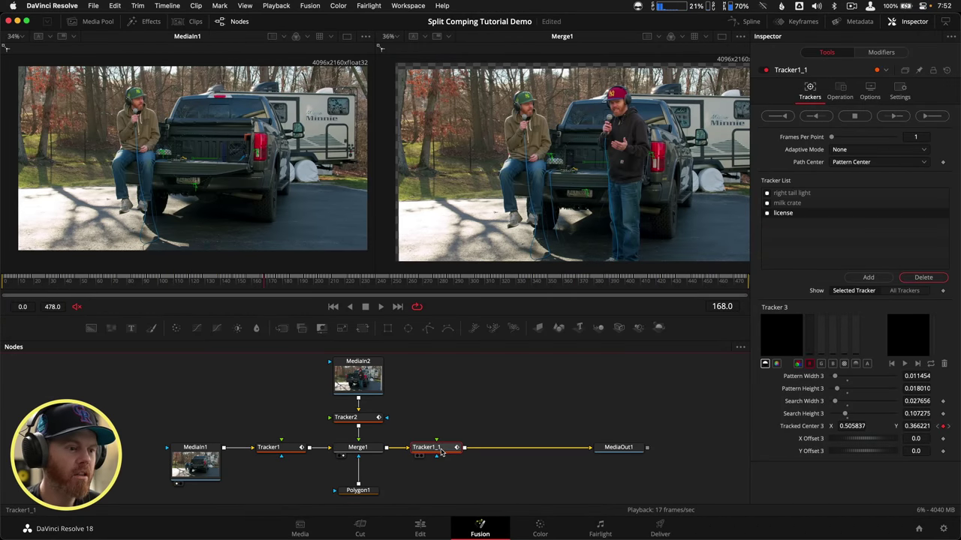
- Display Tracker1_1's output in one large viewer and play it back
drag(442, 451, 601, 100)
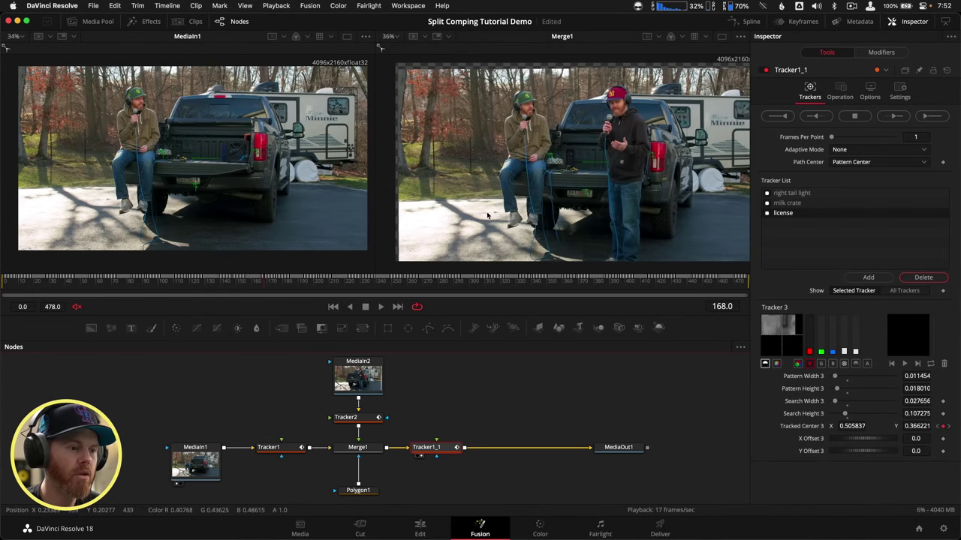
click(722, 37)
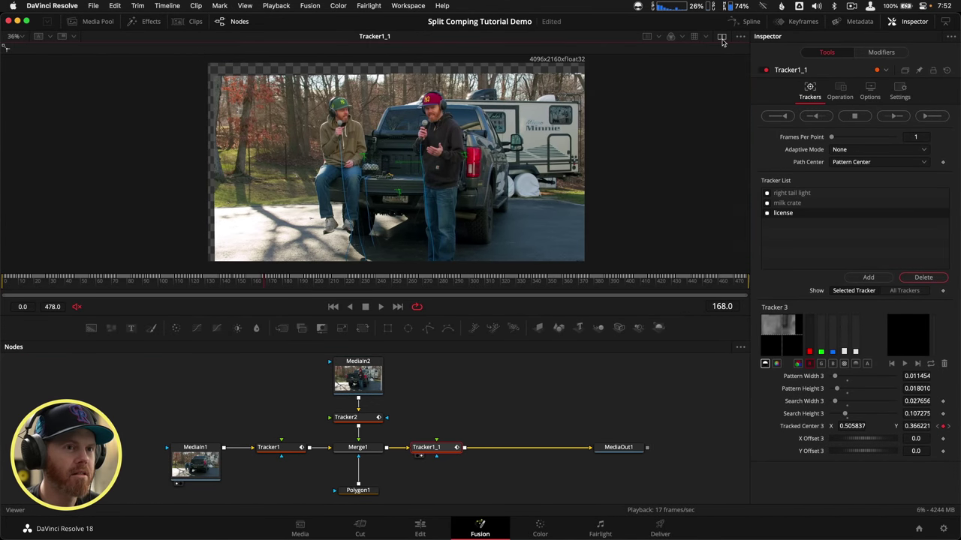
super+scroll(383, 137, down, 1)
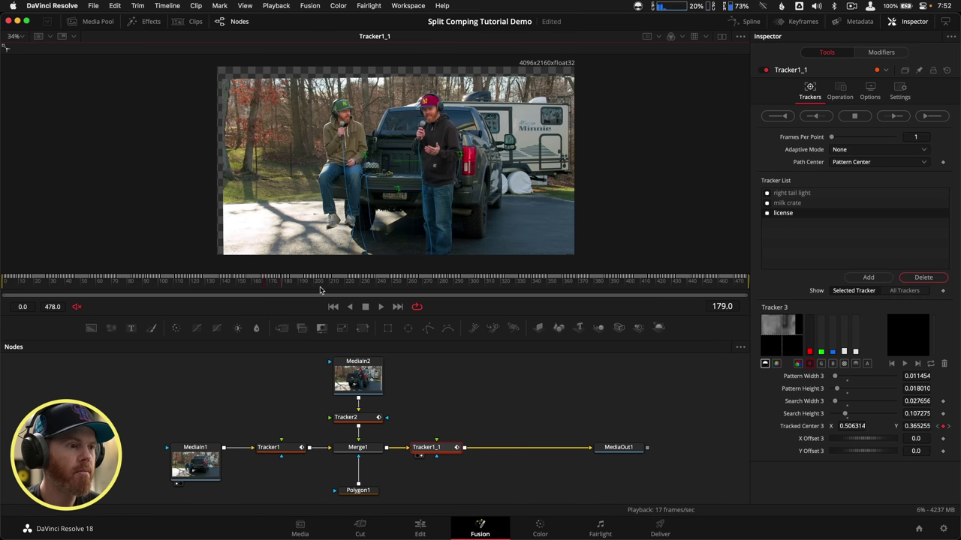
key(space)
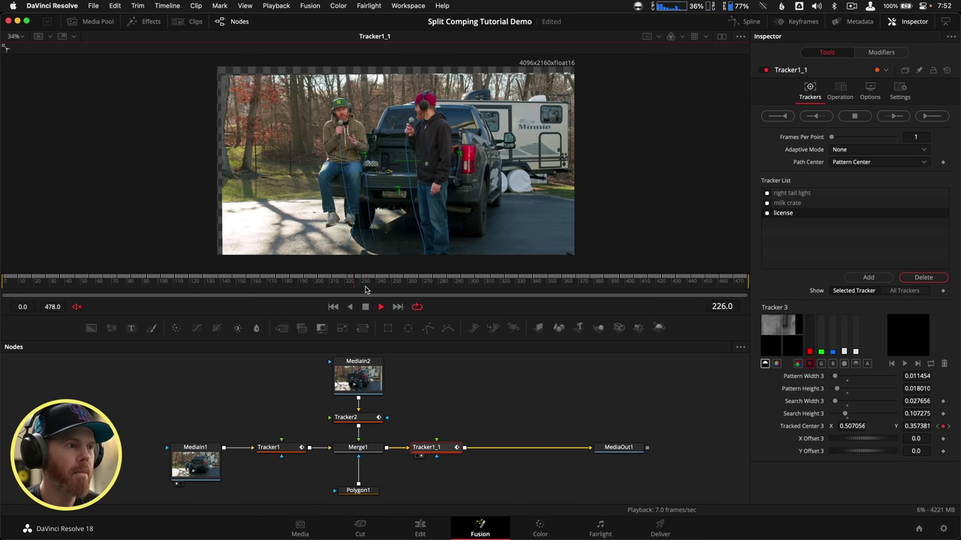
key(space)
- At frame 184, switch Tracker1_1's Match Move Merge option from BG only to FG only
click(292, 279)
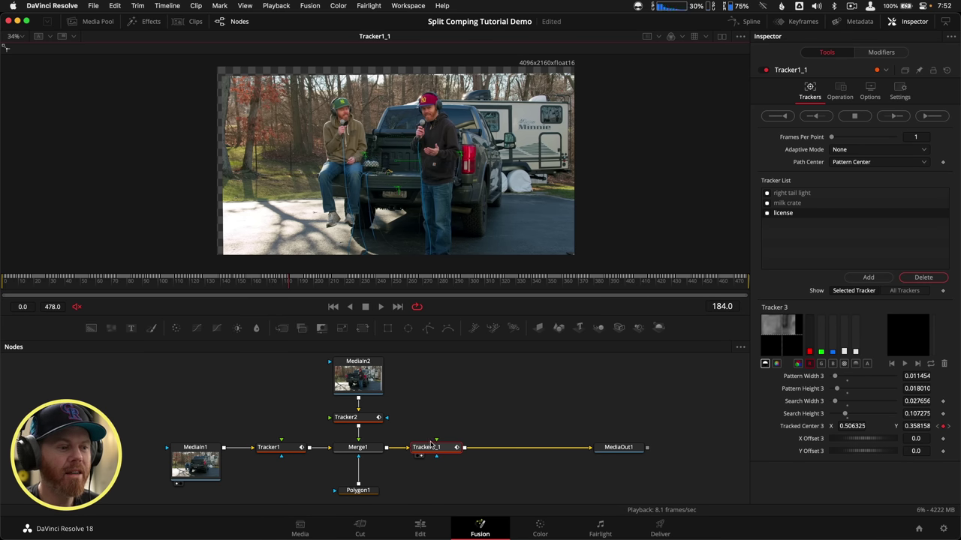
drag(432, 450, 435, 451)
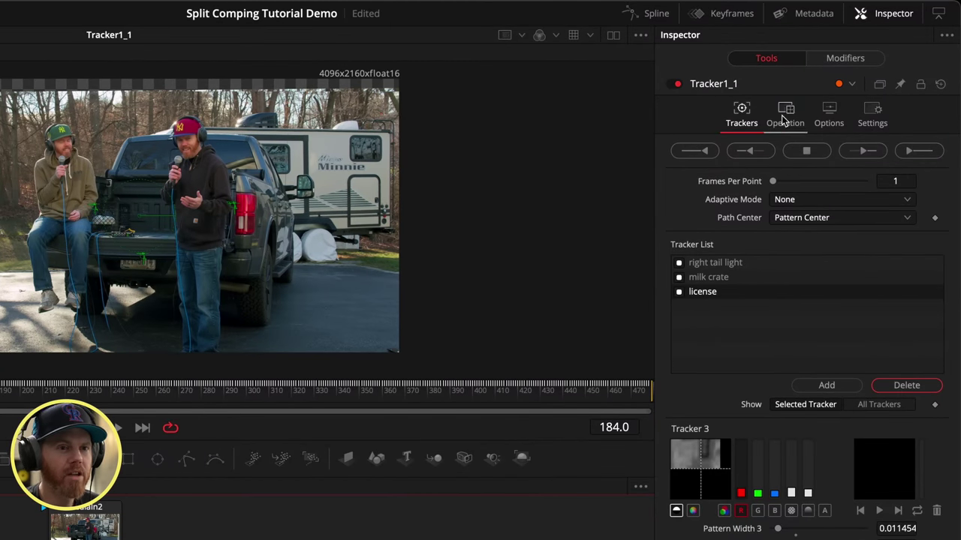
click(839, 93)
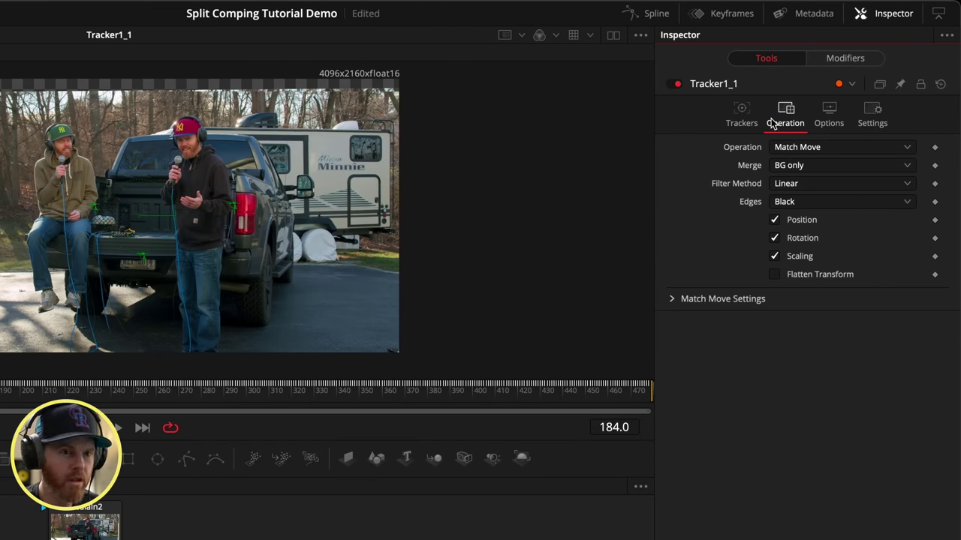
click(830, 166)
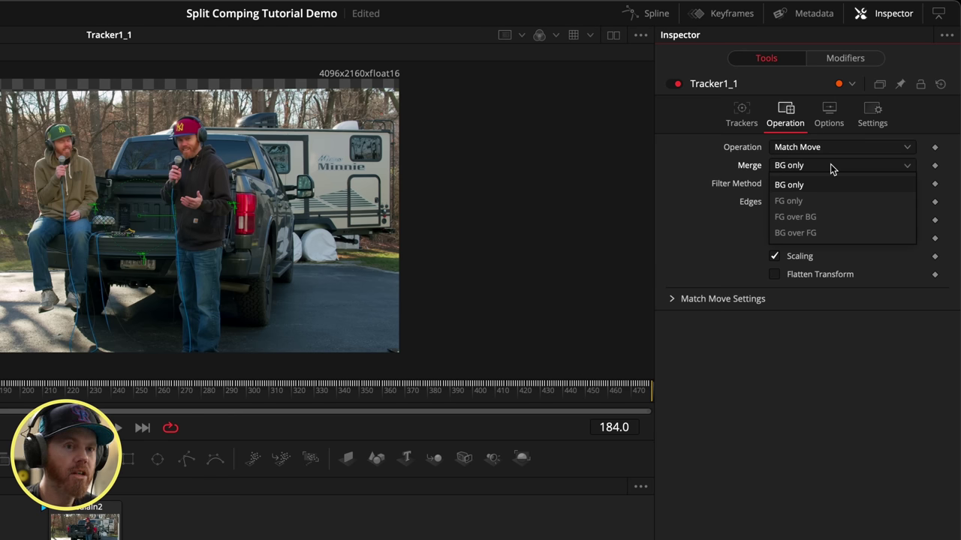
click(805, 201)
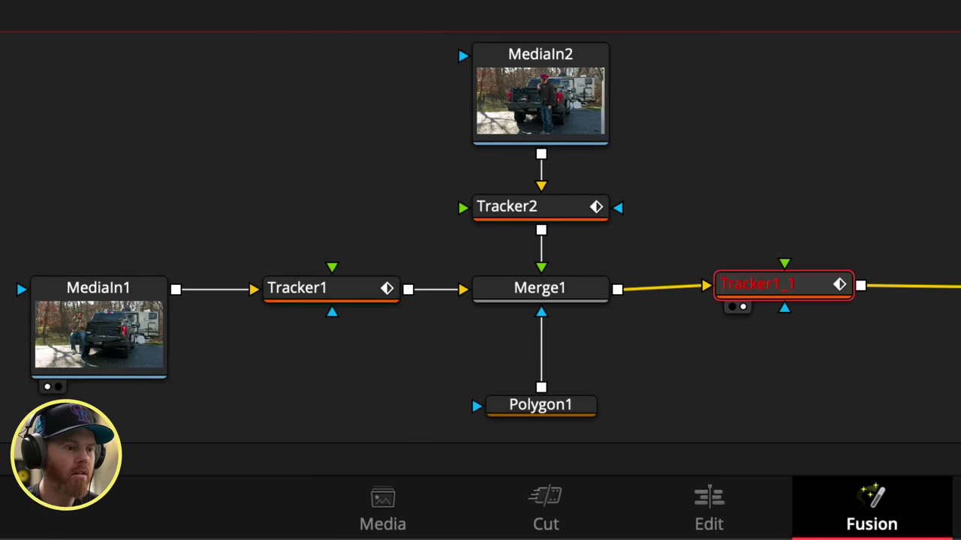
- Wire Merge1's output into Tracker1_1's green foreground input
key(space)
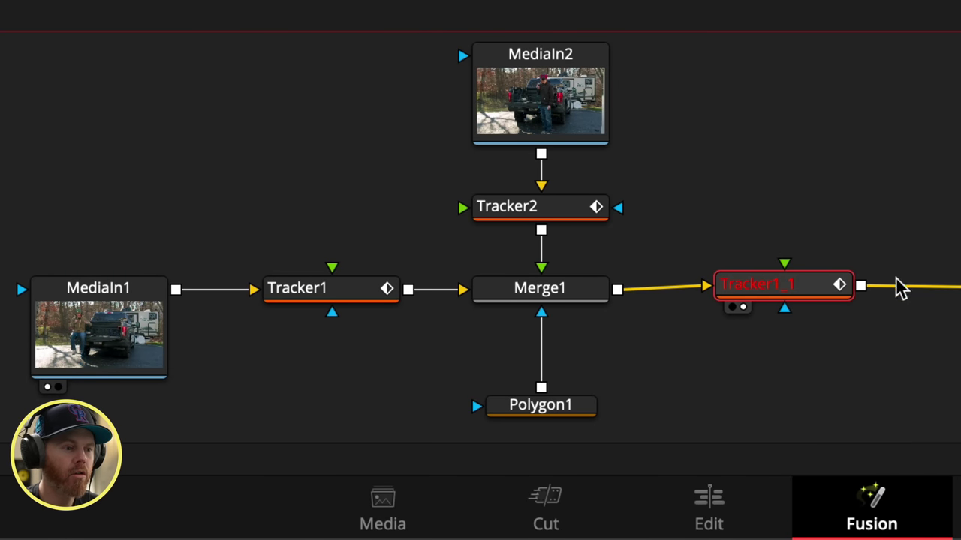
drag(793, 296, 795, 299)
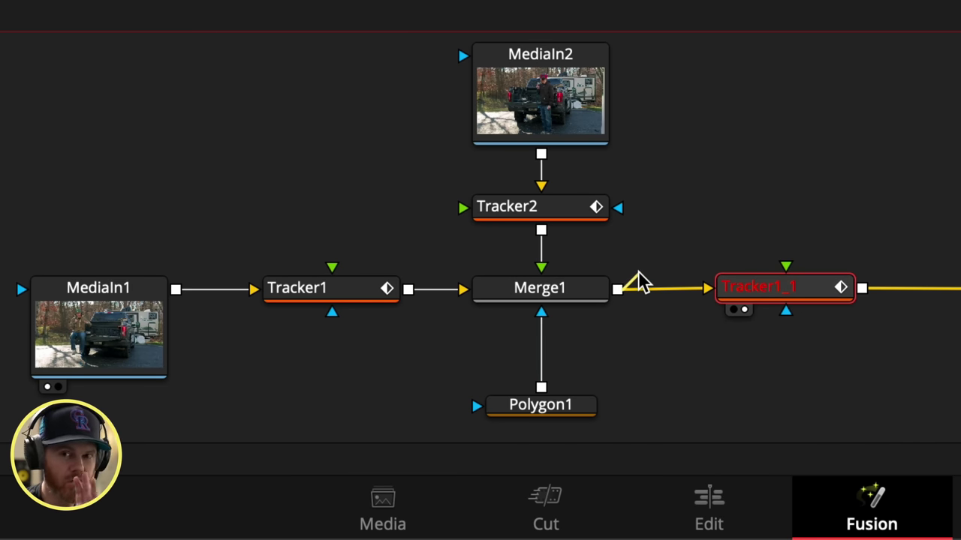
drag(638, 282, 787, 277)
click(458, 448)
click(504, 107)
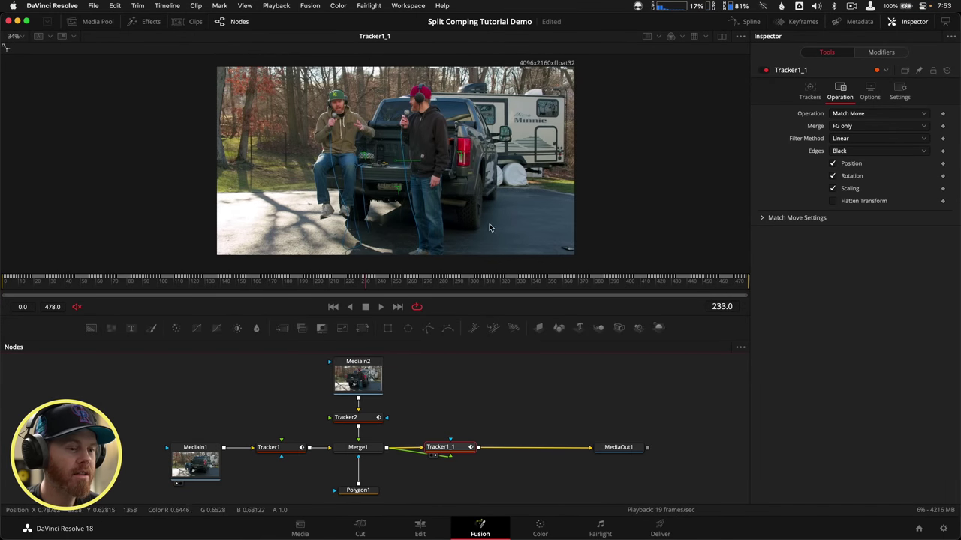
- Play the match-moved composite, then replay it from frame 55 to frame 133
key(space)
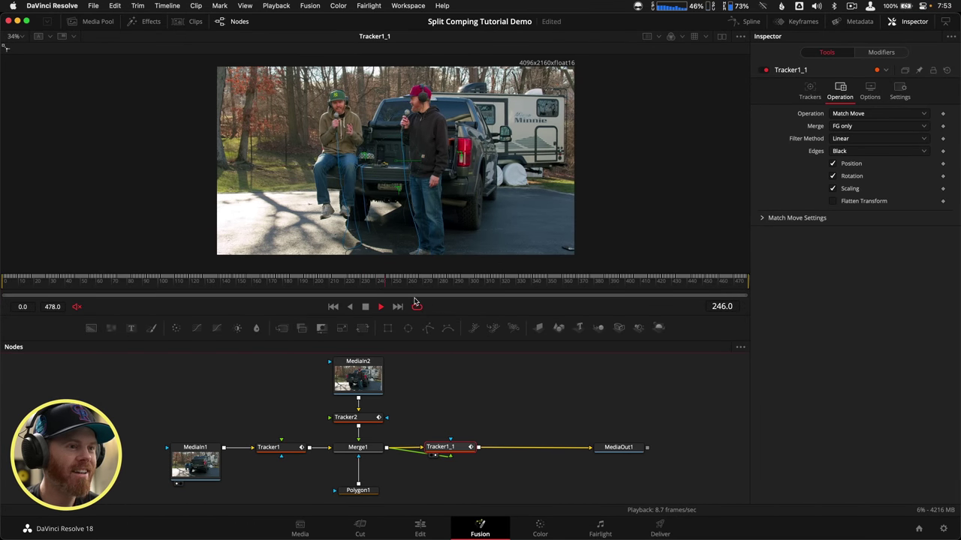
key(space)
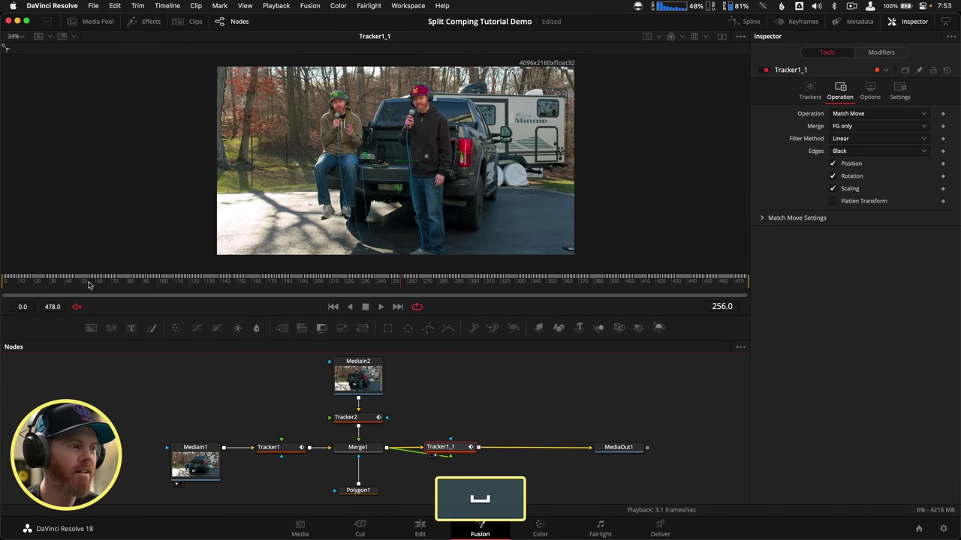
click(88, 285)
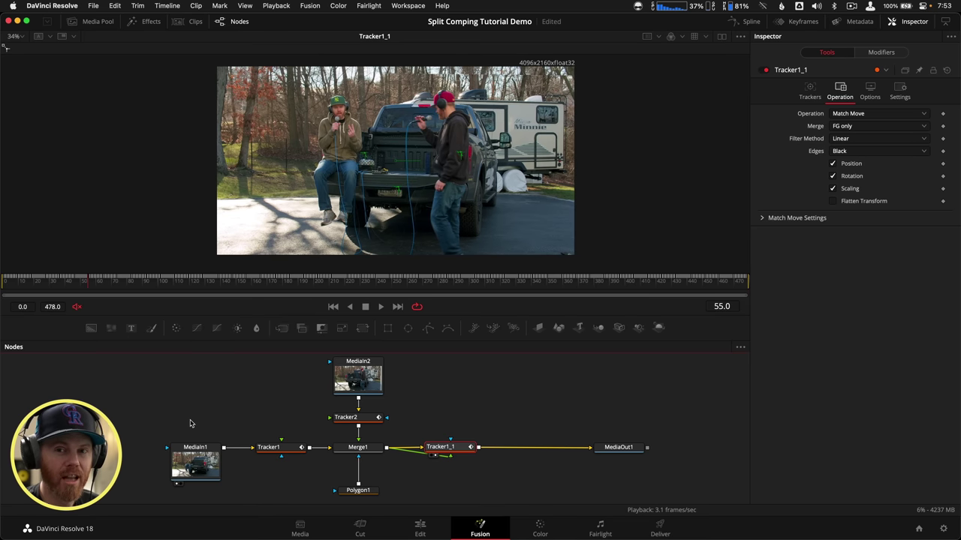
key(space)
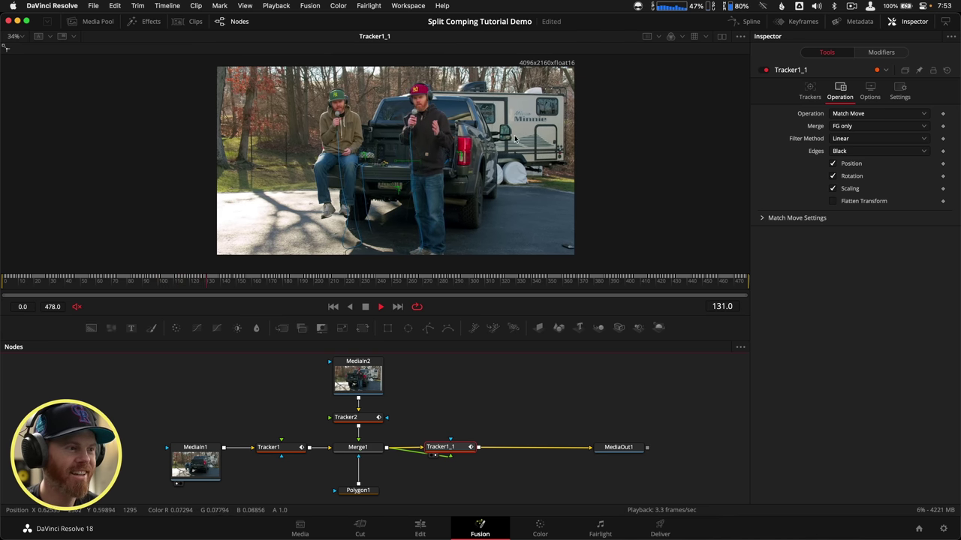
key(space)
- Show MediaIn1 beside the Tracker1_1 result and play from around frame 50
click(721, 36)
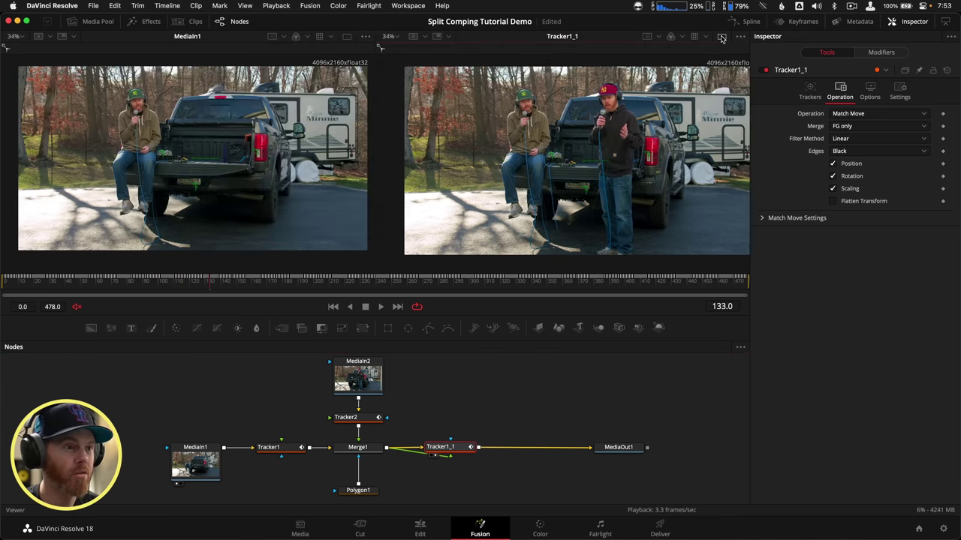
mouse_move(100, 362)
mouse_down()
mouse_move(93, 359)
mouse_move(101, 361)
mouse_up()
key(space)
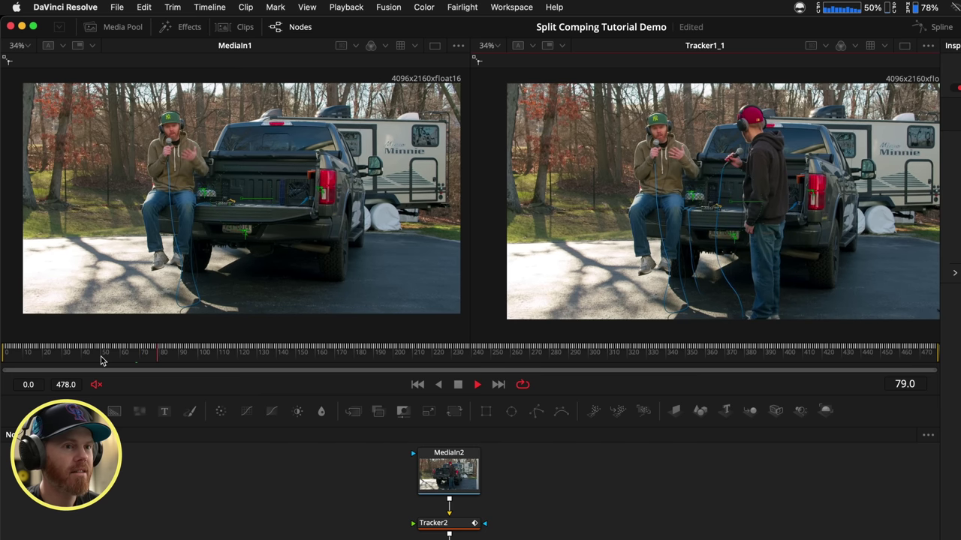
key(space)
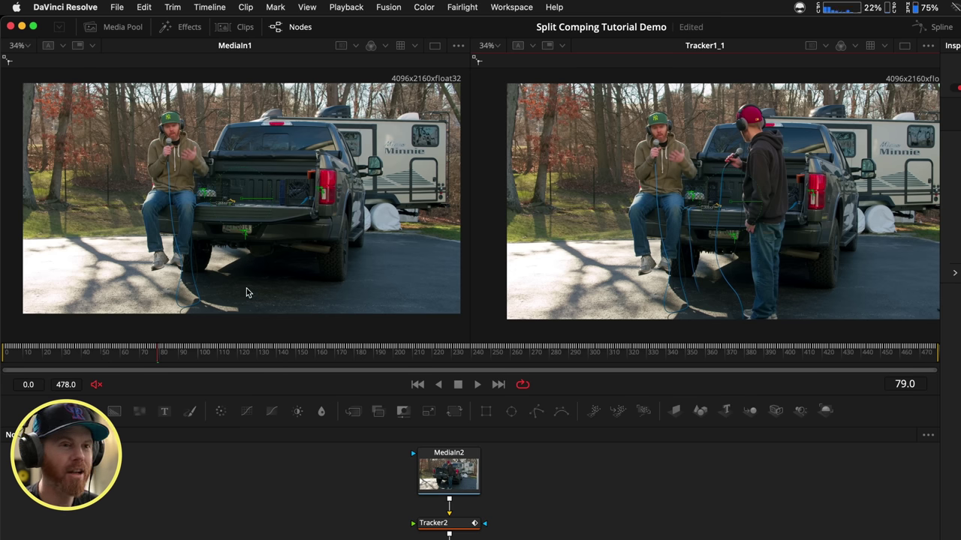
- Switch to a single viewer zoomed on the men's feet and truck rear to inspect the seam
click(904, 47)
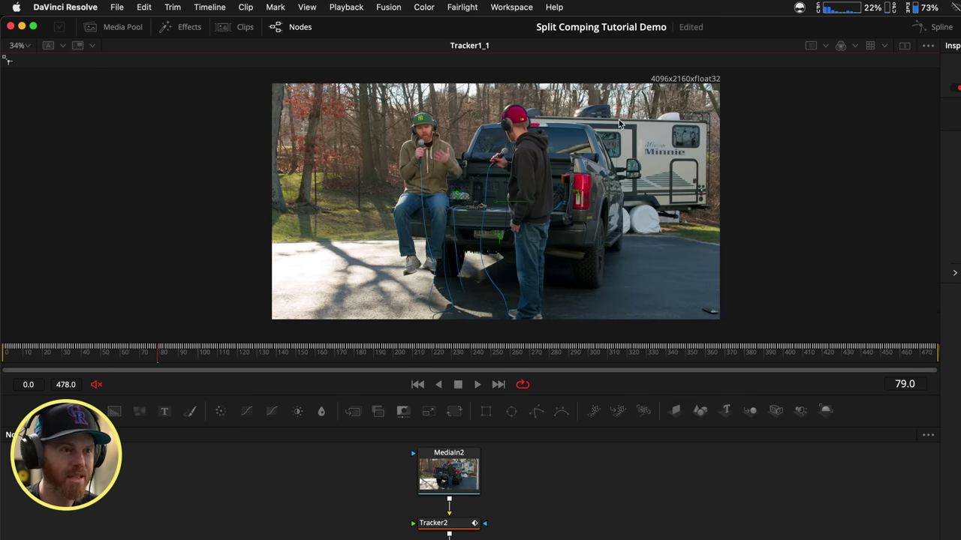
scroll(574, 132, up, 3)
drag(779, 163, 777, 276)
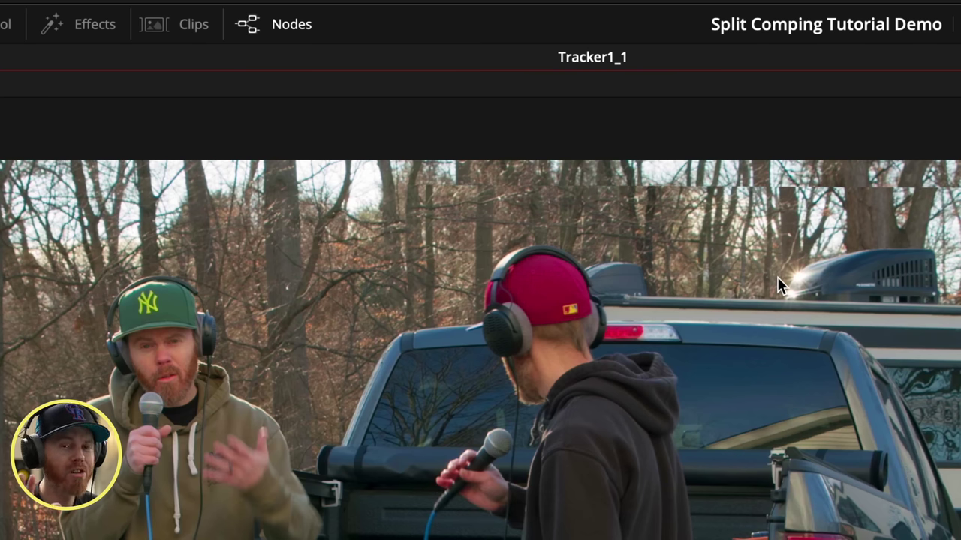
drag(796, 228, 797, 189)
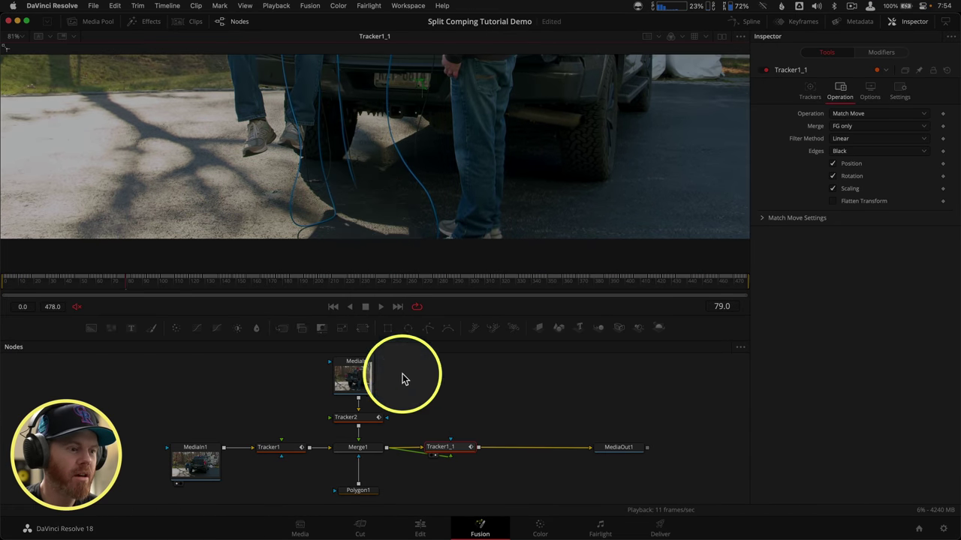
- Check Polygon1's settings, then insert a Transform node (xf) after Tracker1_1
click(358, 490)
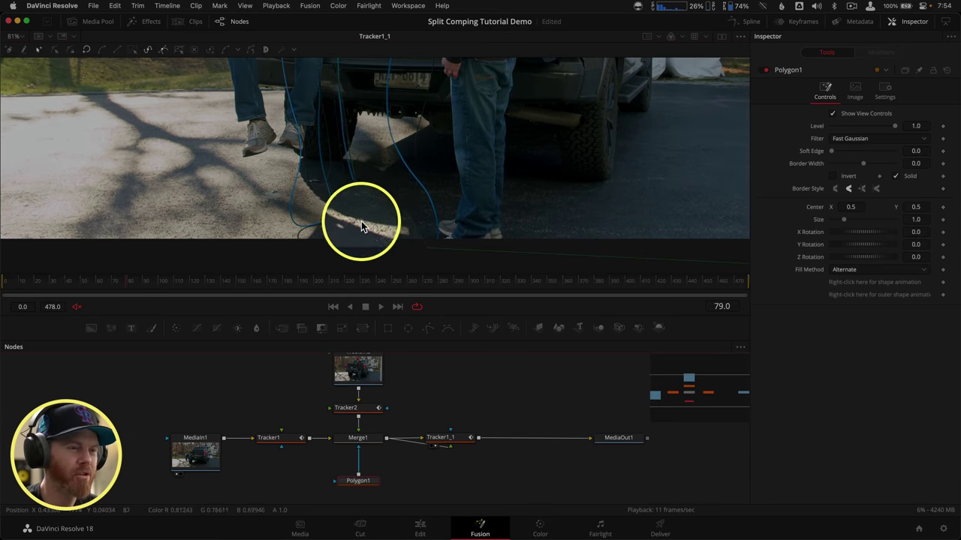
click(377, 230)
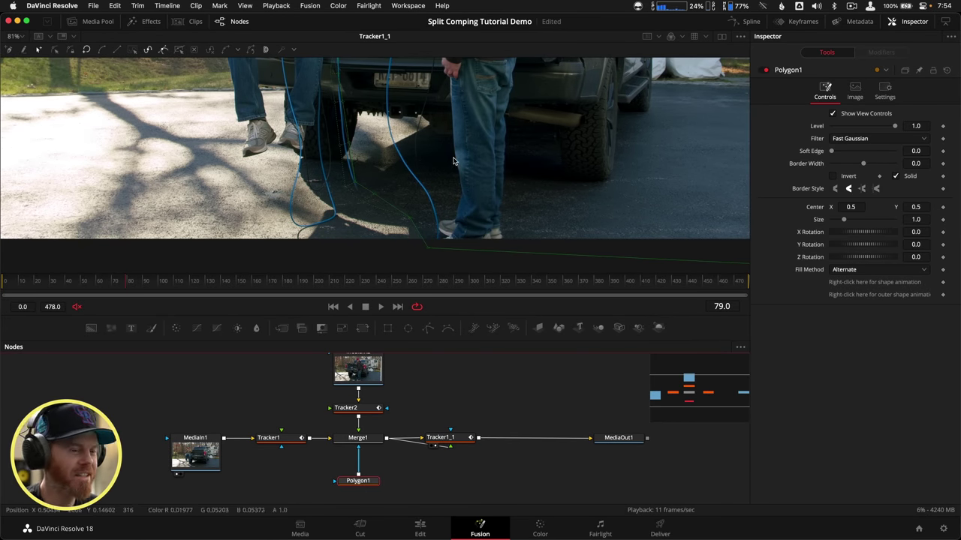
click(451, 442)
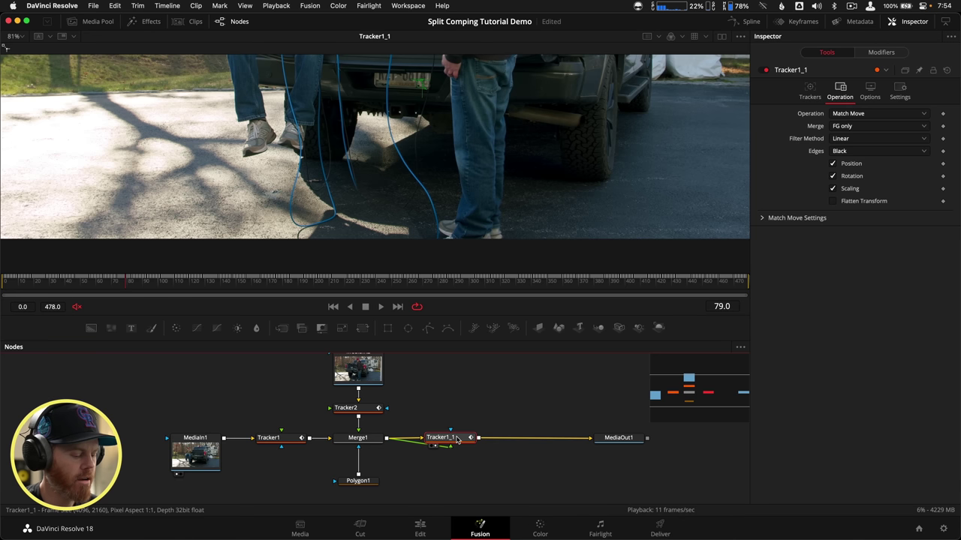
key(shift+space)
text(xf)
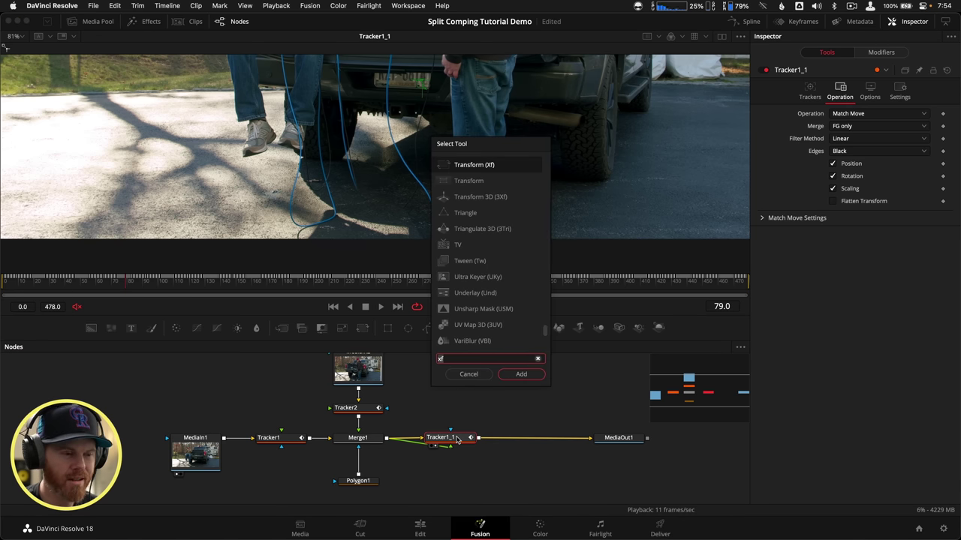
text(xf)
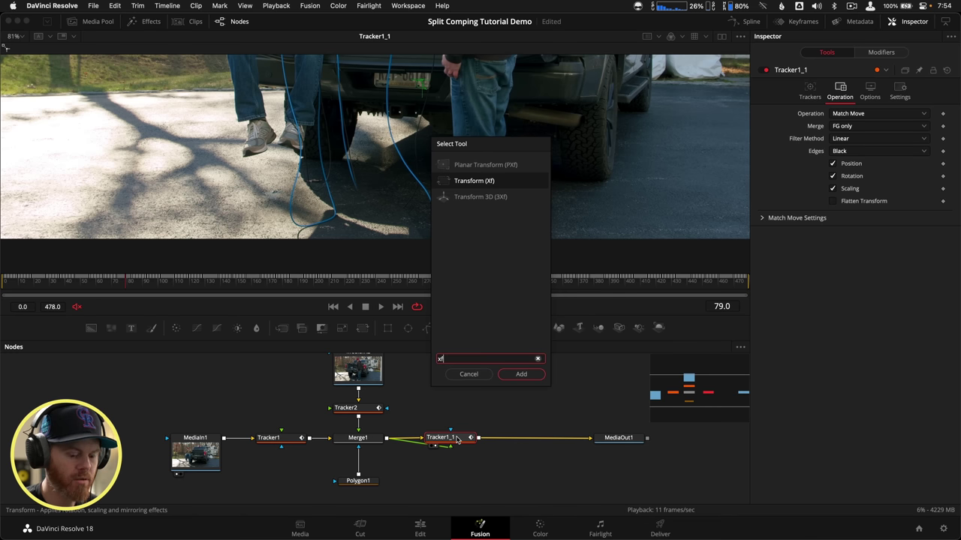
key(Return)
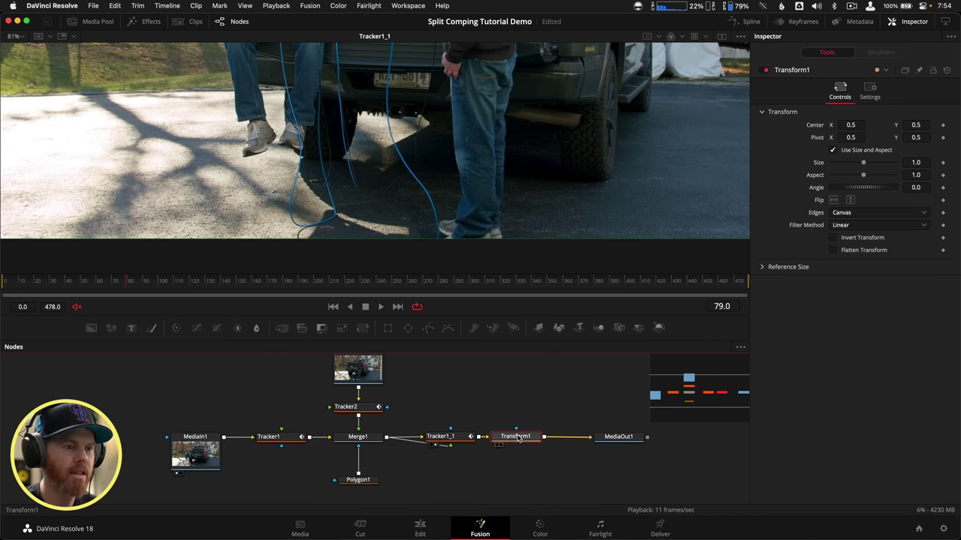
- Scale the composite up in Transform1 to Size 1.178712, centre 0.506570, 0.447696
drag(518, 439, 516, 131)
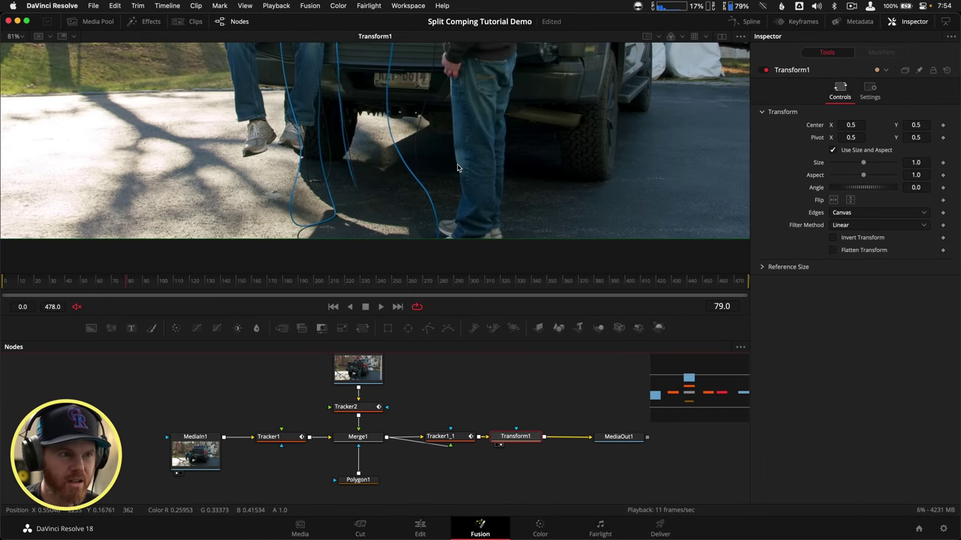
scroll(458, 168, down, 3)
key(ctrl+f)
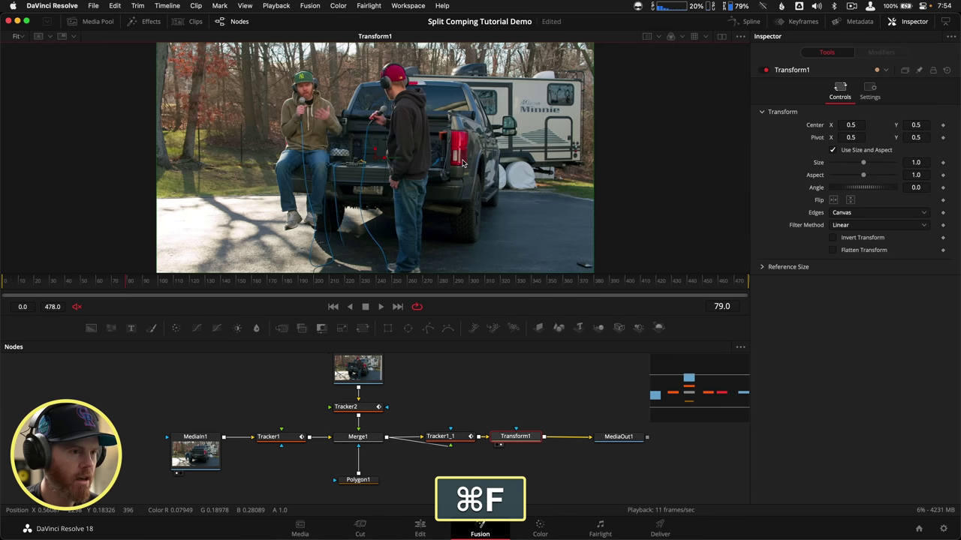
scroll(463, 163, down, 3)
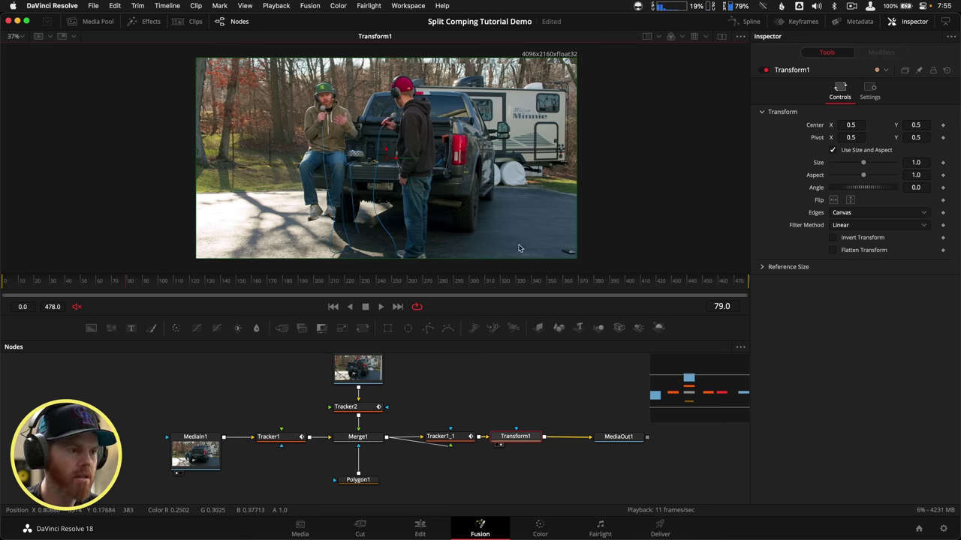
drag(573, 257, 578, 262)
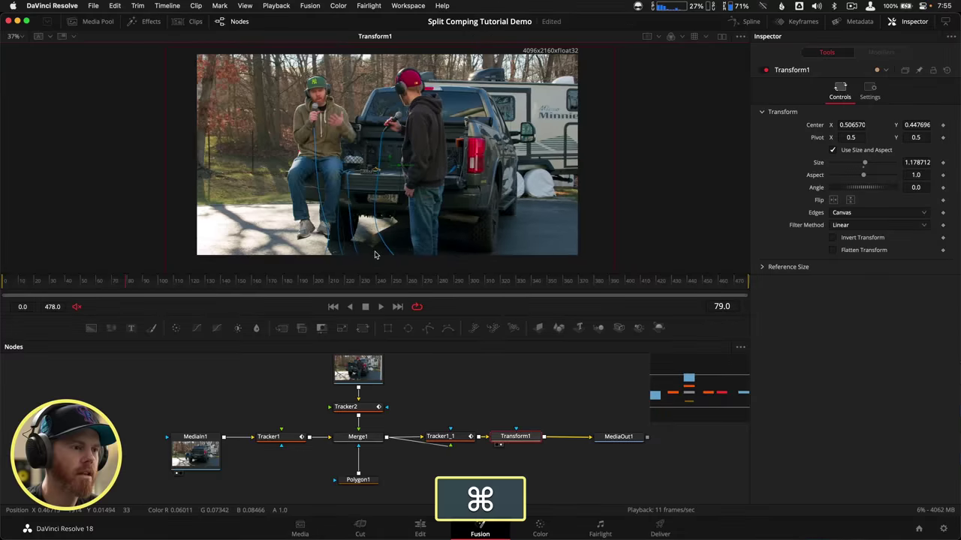
- Play back the fitted, enlarged composite to confirm hidden edges, then go to the Edit page
scroll(659, 509, up, 3)
scroll(375, 255, down, 3)
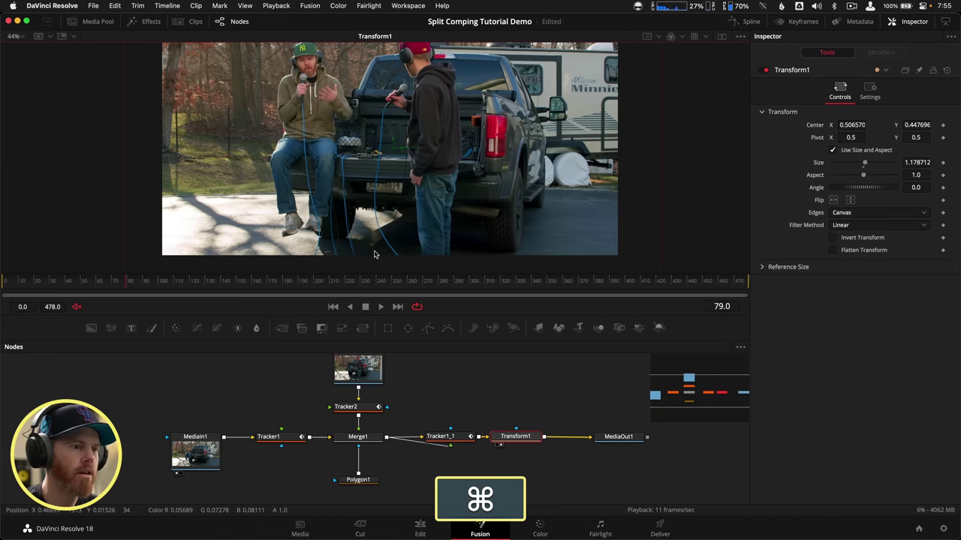
scroll(463, 114, down, 2)
scroll(434, 67, up, 4)
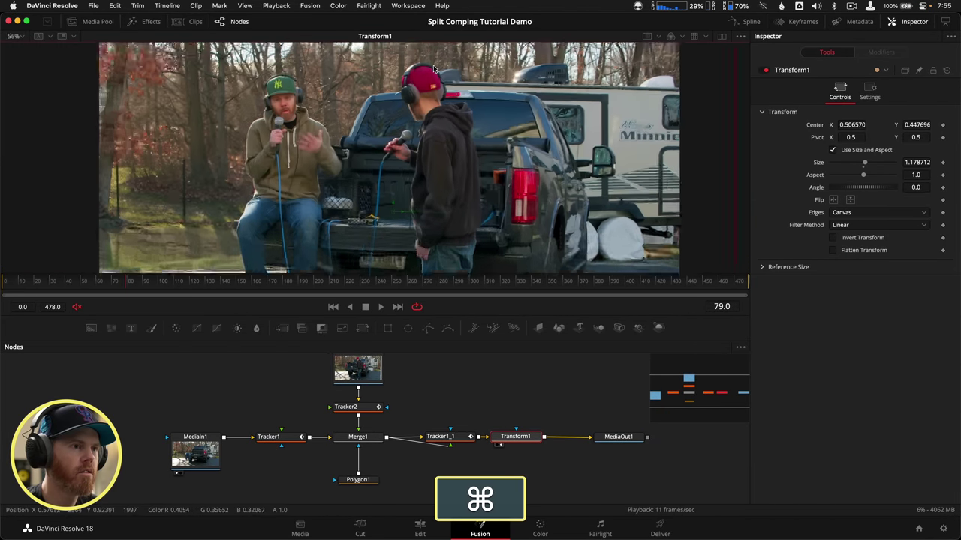
scroll(434, 68, down, 1)
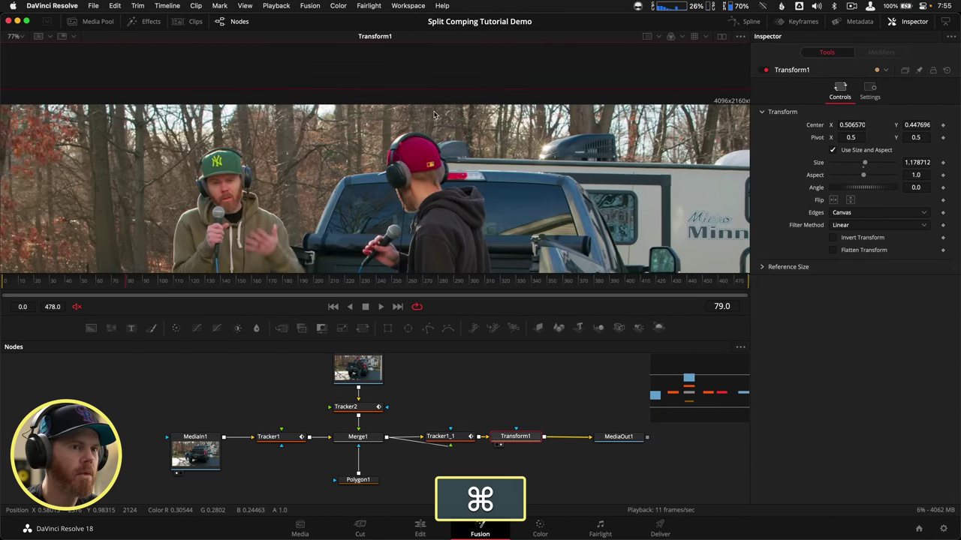
scroll(434, 114, down, 2)
key(super+f)
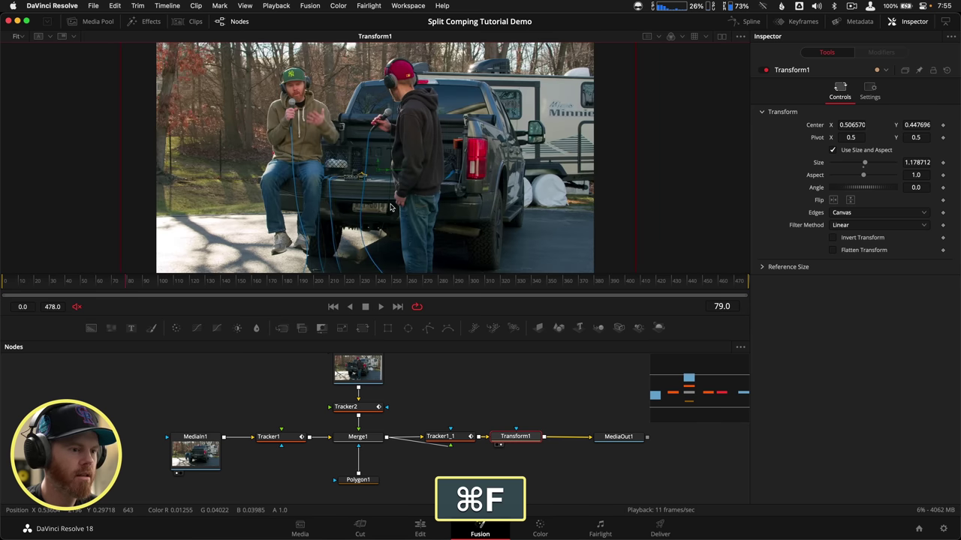
key(space)
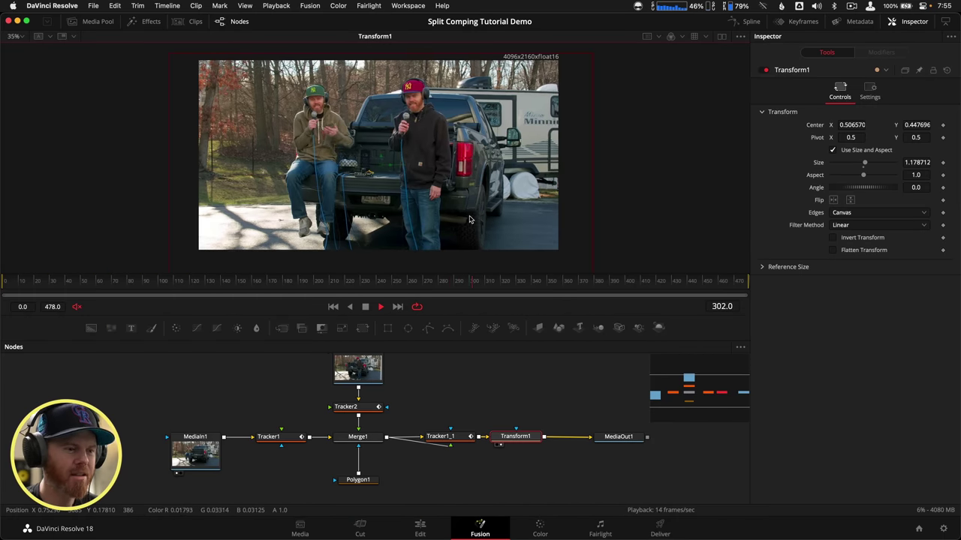
key(space)
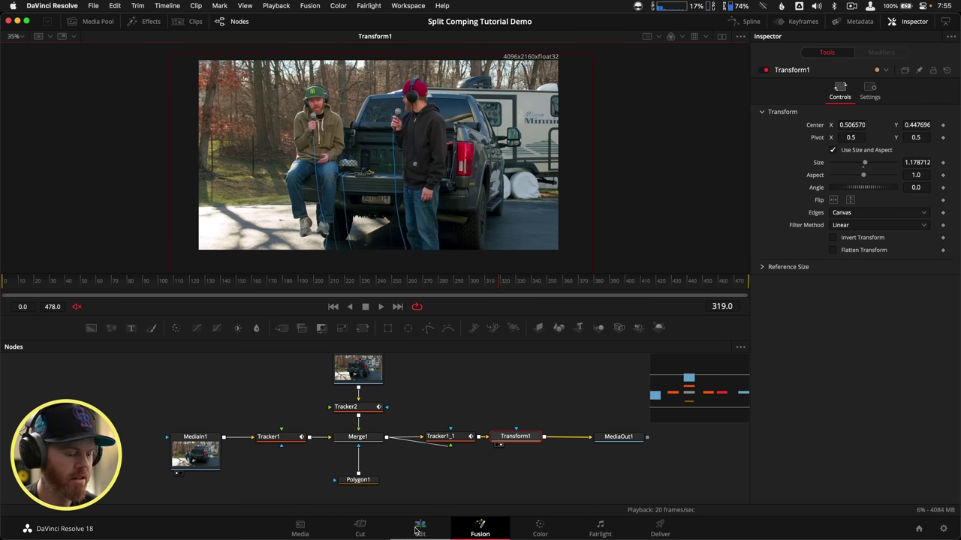
key(F4)
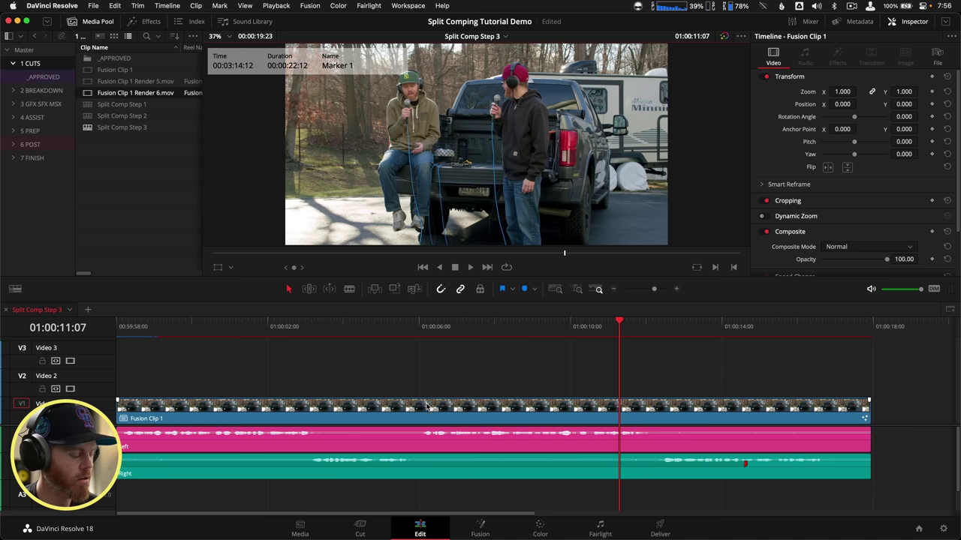
- Duplicate the Fusion clip onto Video 2 and render it in place as ProRes 422 into RENDERS
key(alt+shift)
alt+shift+click(431, 412)
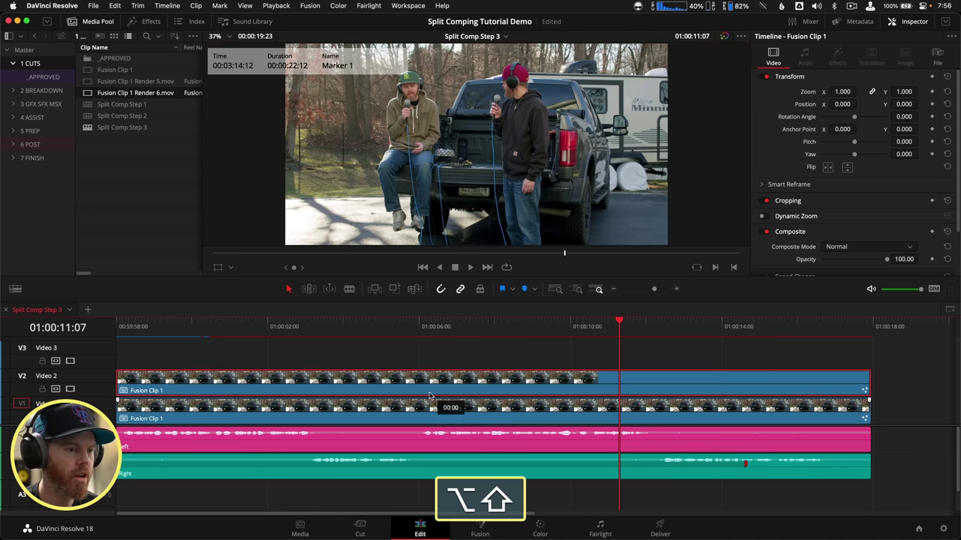
right_click(438, 385)
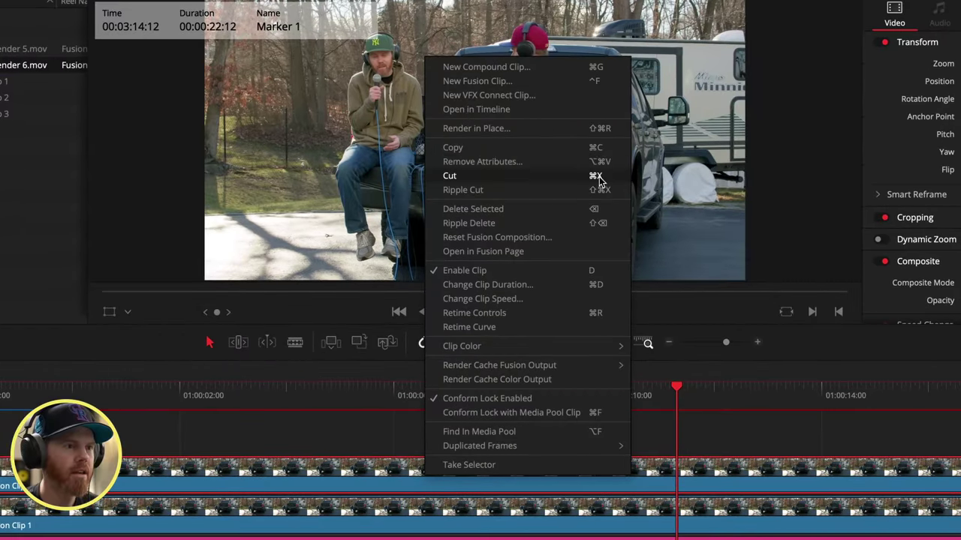
click(590, 127)
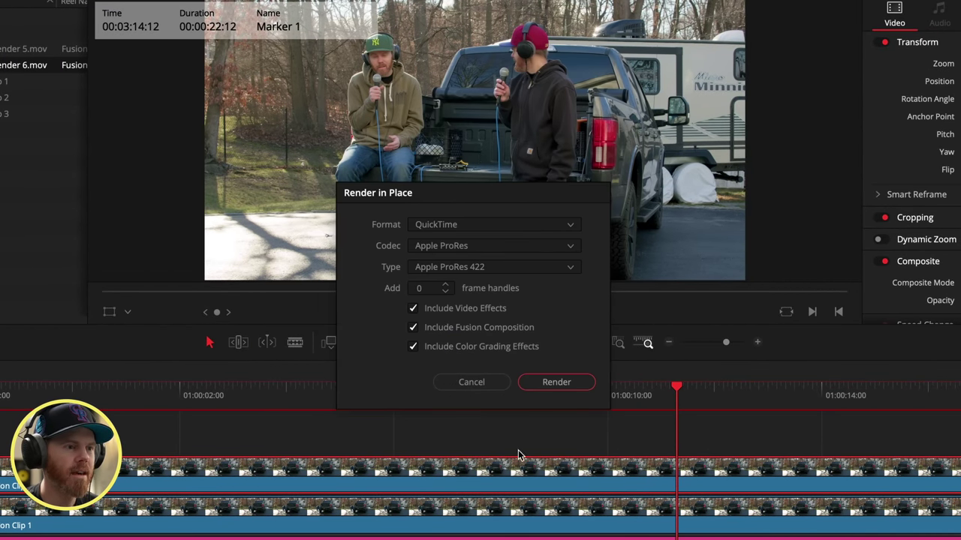
click(579, 384)
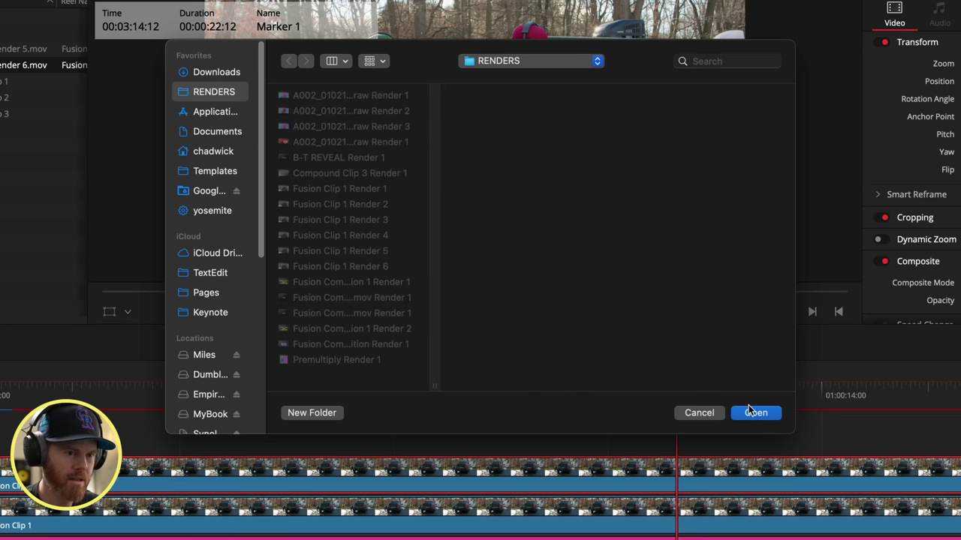
click(755, 413)
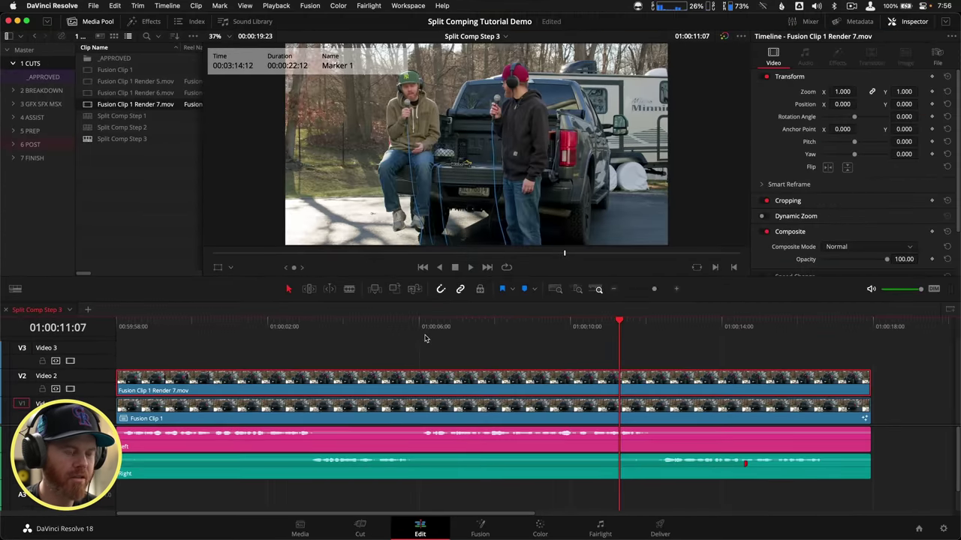
- Jump to the timeline start and play the rendered composite in cinema viewer mode
key(Home)
key(p)
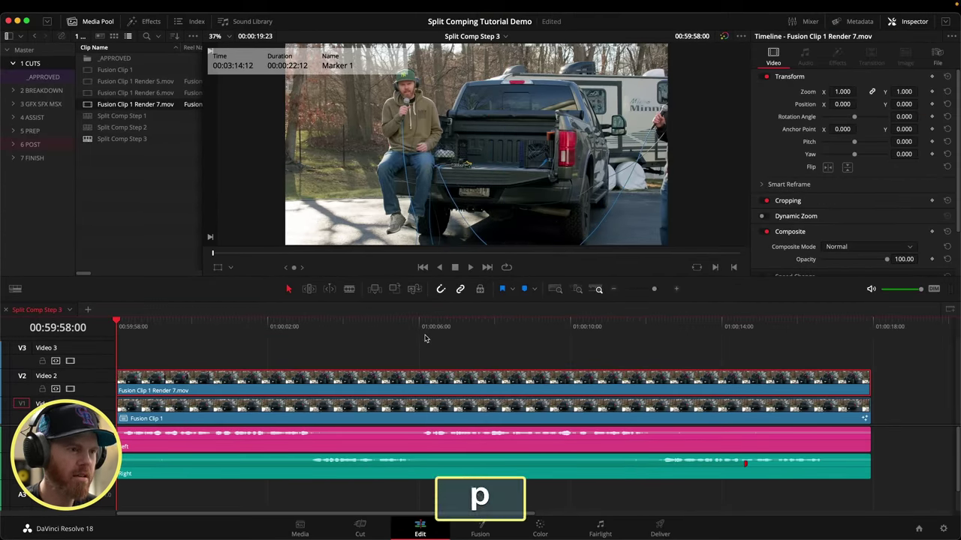